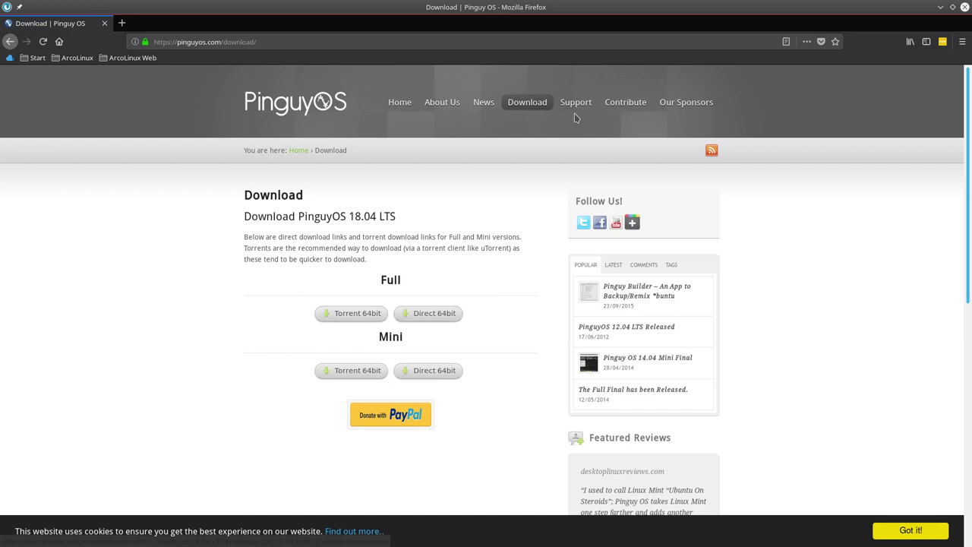
Bring up the Support menu on the pinguyos.com/download page showing Full and Mini 64bit downloads.
mouse_move(577, 110)
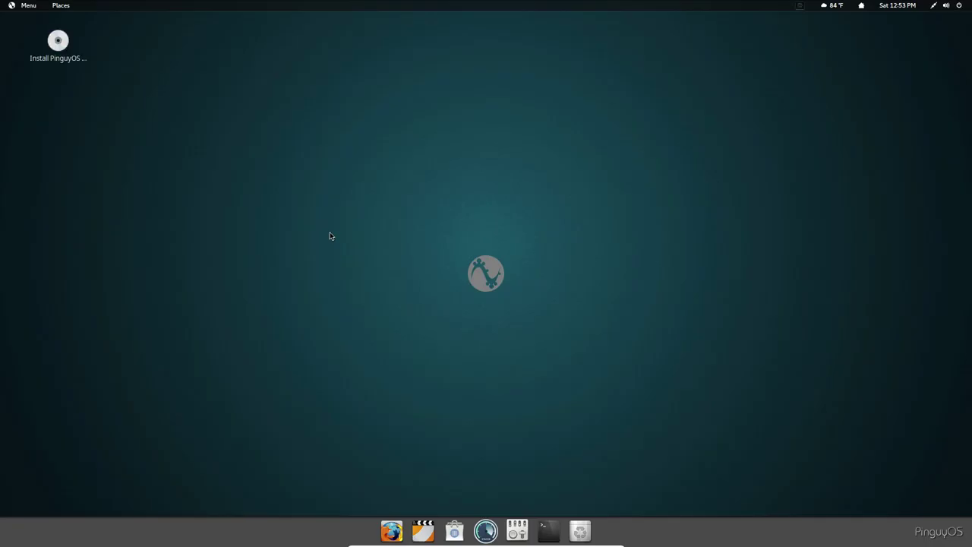
Check the search launcher and weather forecast, then launch the PinguyOS installer from its desktop icon.
left_click(799, 6)
left_click(834, 6)
left_click(834, 7)
left_click(58, 42)
left_click(338, 124)
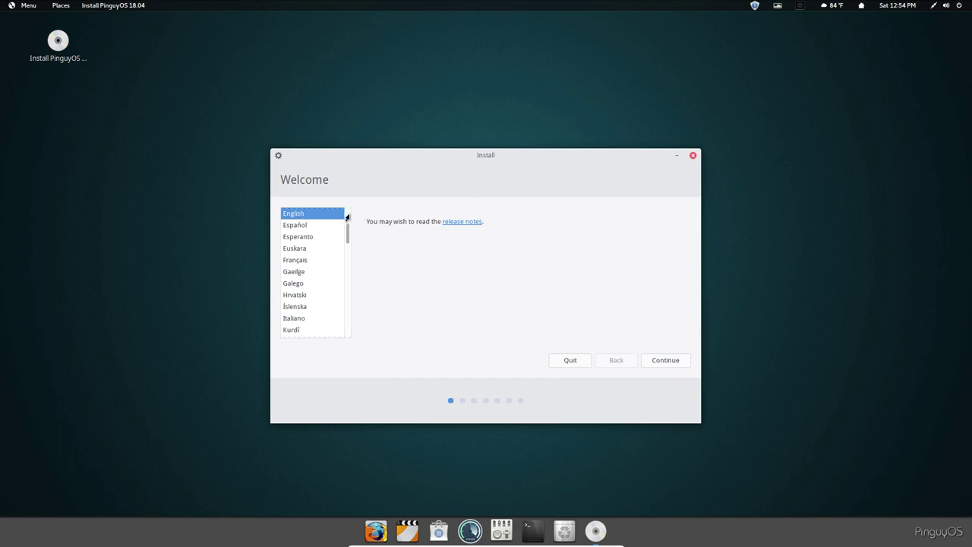
Keep English as the language and choose the Belgian keyboard layout.
left_click(666, 362)
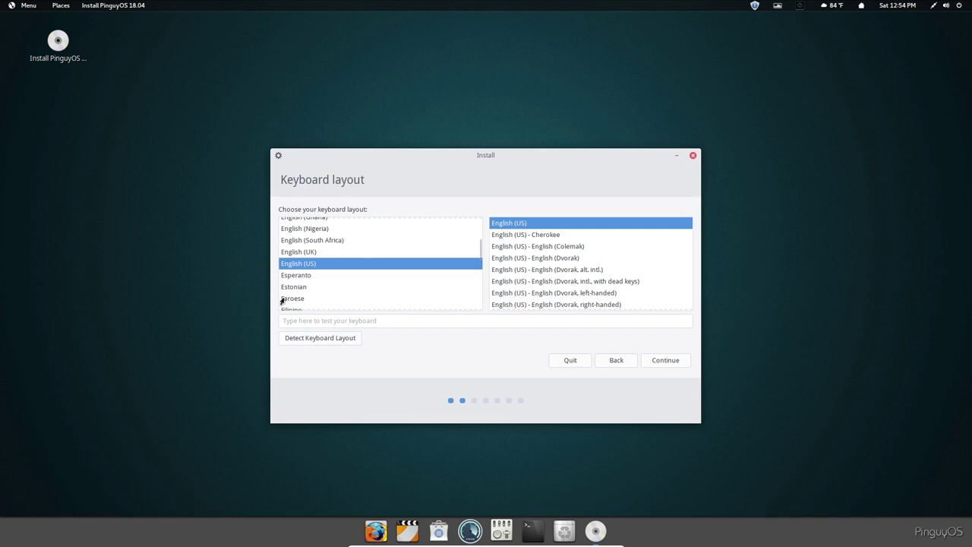
scroll(289, 292, "up", 10)
scroll(300, 281, "down", 1)
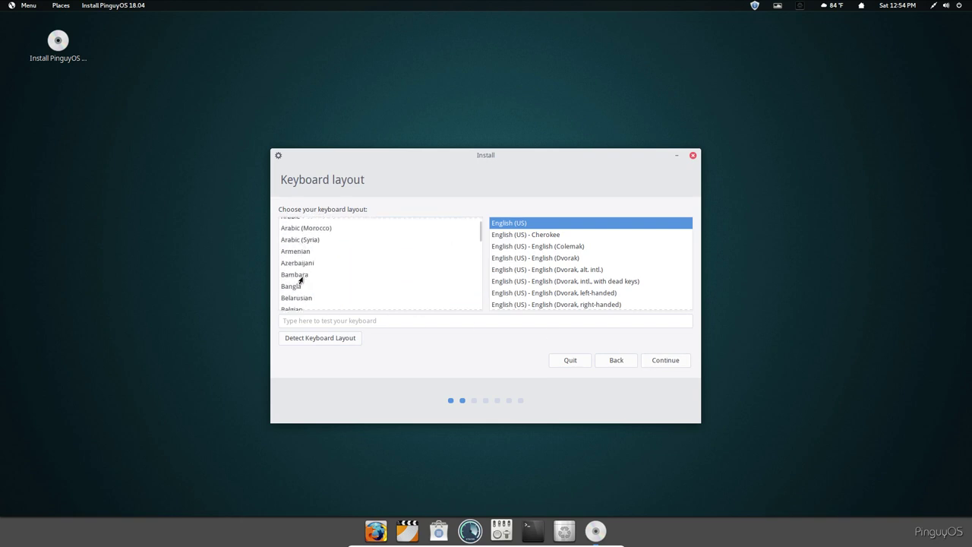
scroll(300, 281, "down", 1)
left_click(300, 280)
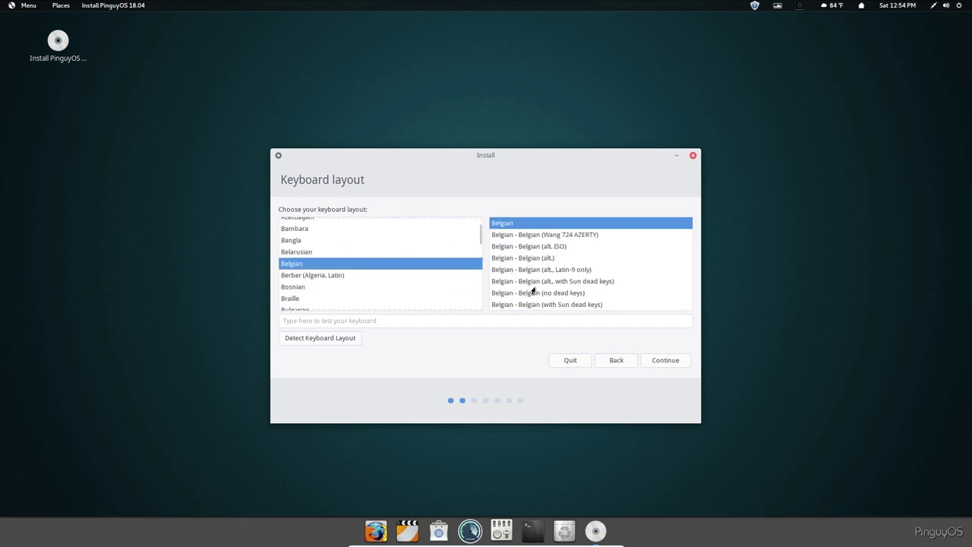
left_click(664, 365)
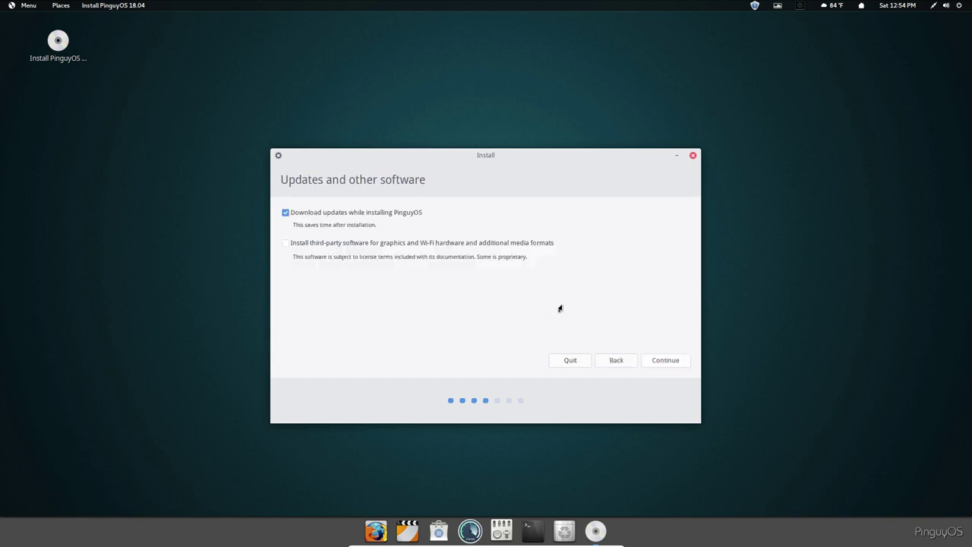
Turn off downloading updates and install PinguyOS by erasing the disk.
left_click(311, 215)
left_click(659, 366)
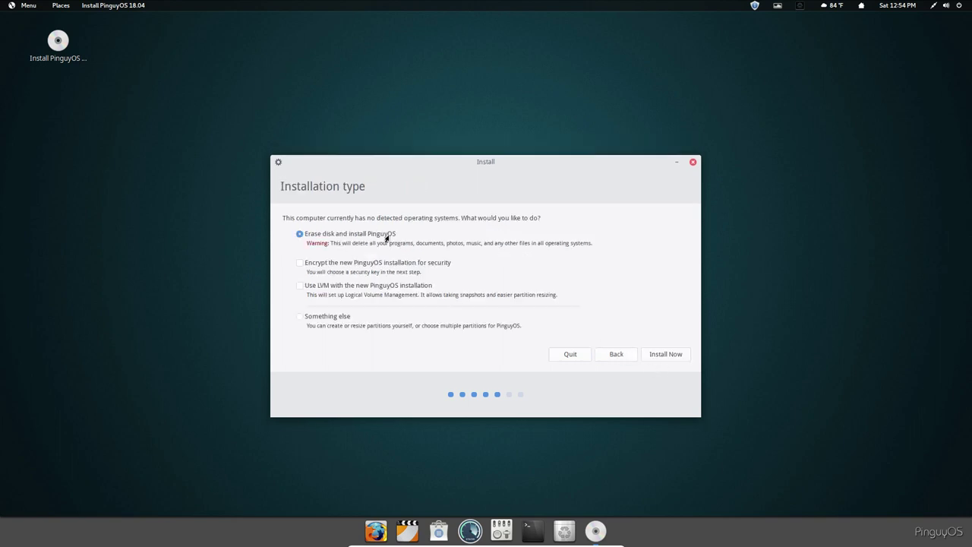
left_click(662, 354)
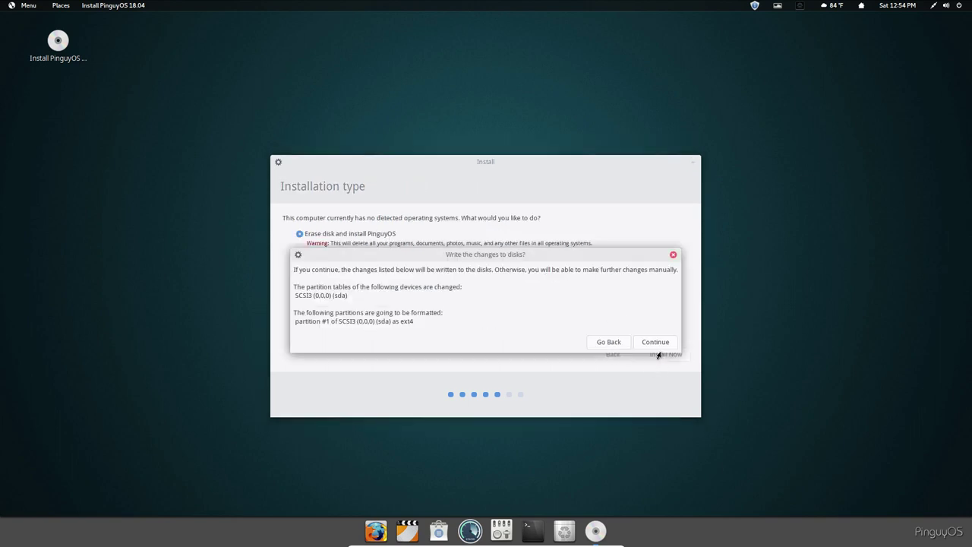
Confirm the disk changes, keep Brussels as location, and enter the user's name and matching password.
left_click(655, 342)
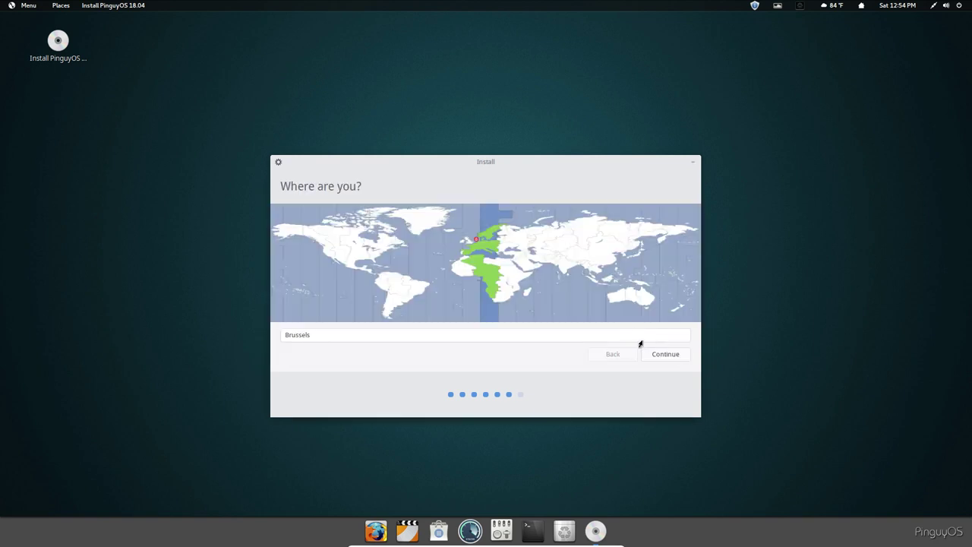
left_click(655, 354)
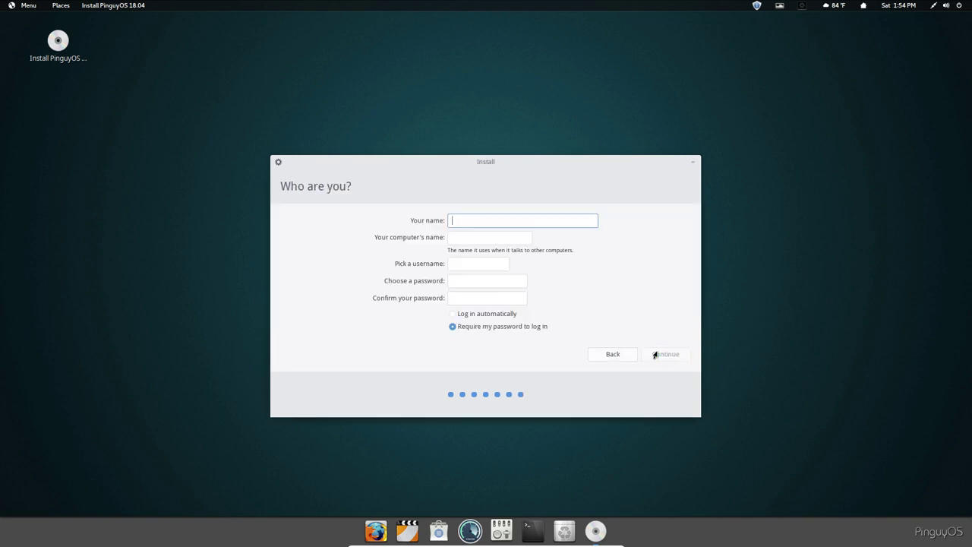
key("Tab")
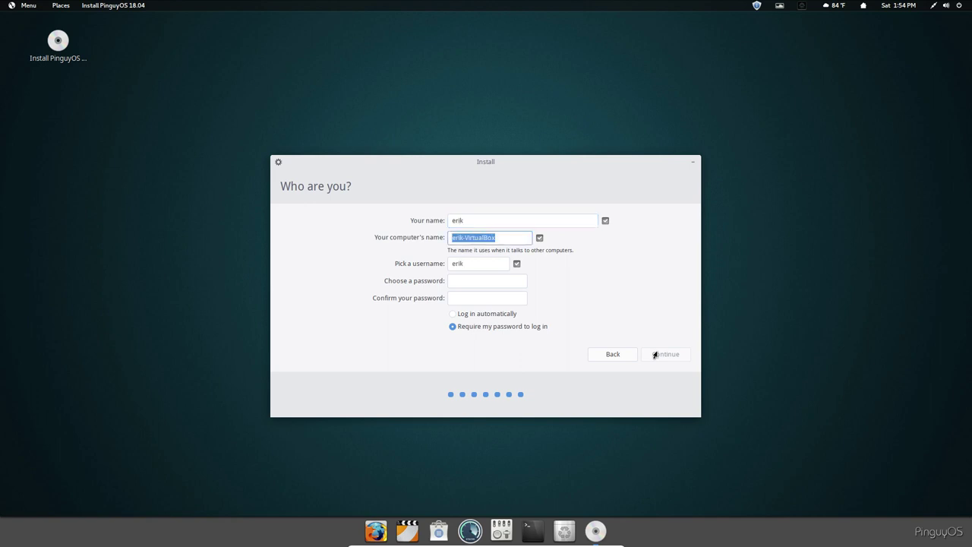
key("Tab")
key("Tab")
key("Tab")
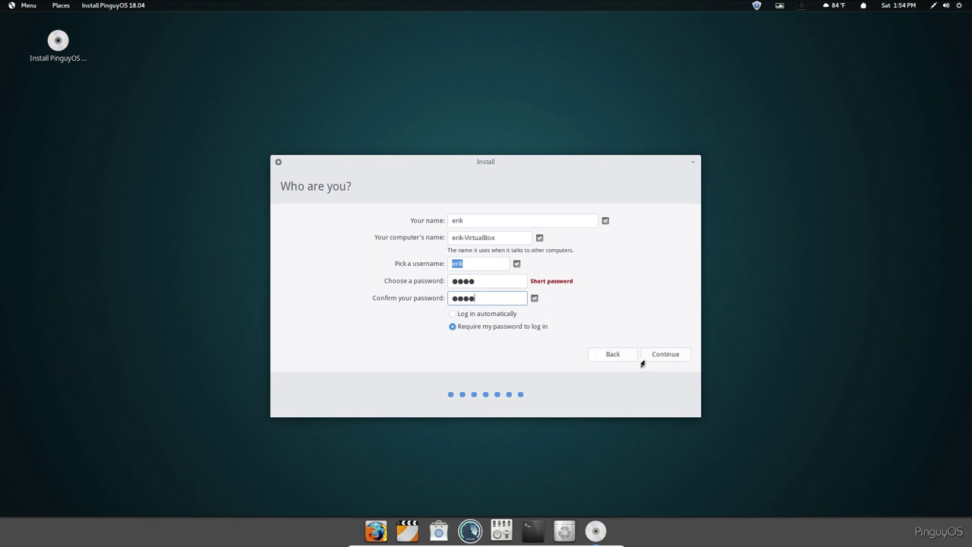
left_click(657, 360)
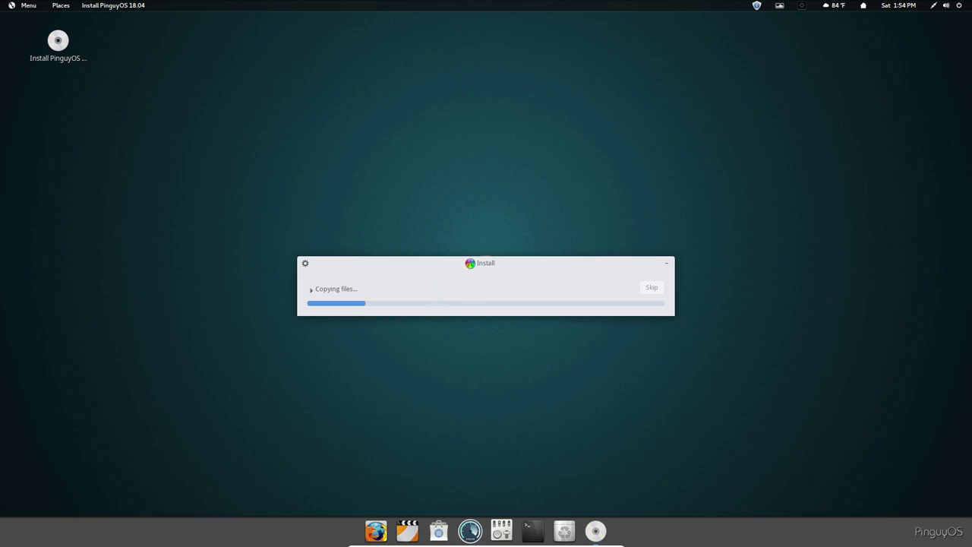
Move the installer window top-right, switch Variety to the next wallpaper, and open Variety Preferences.
left_click_drag(473, 263, 734, 45)
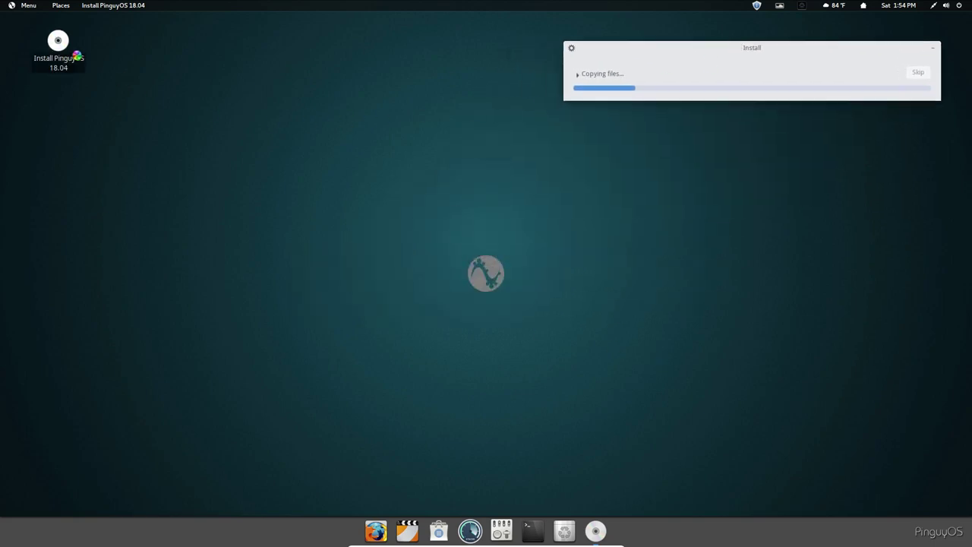
left_click(779, 6)
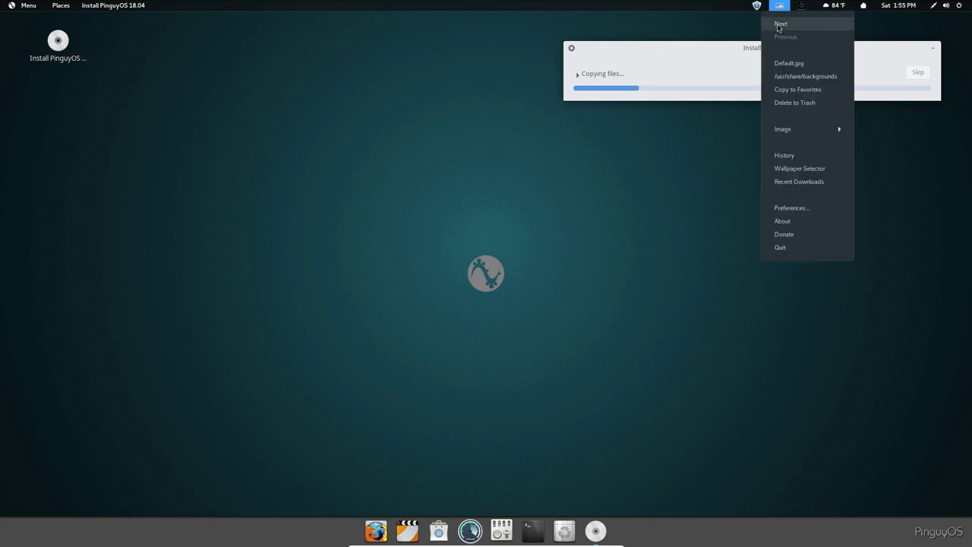
left_click(782, 25)
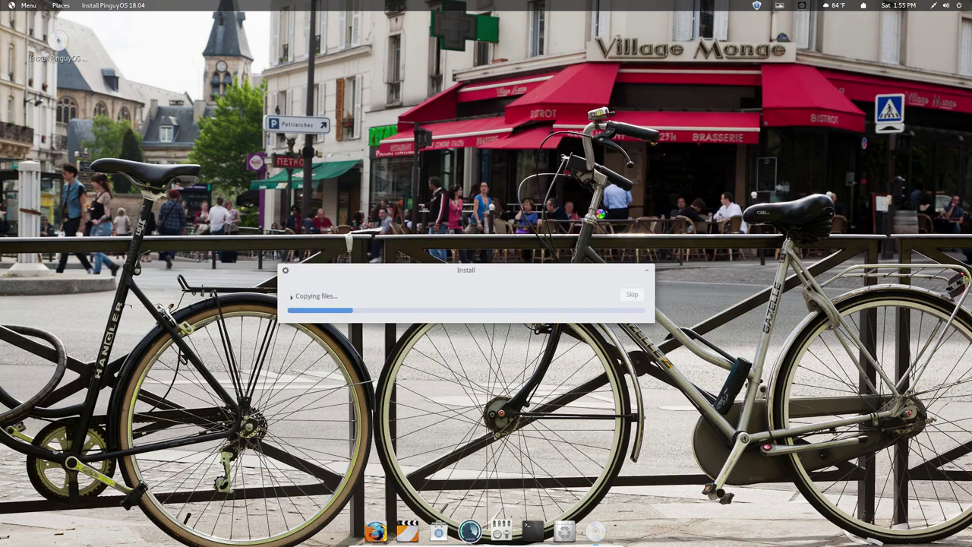
left_click(780, 6)
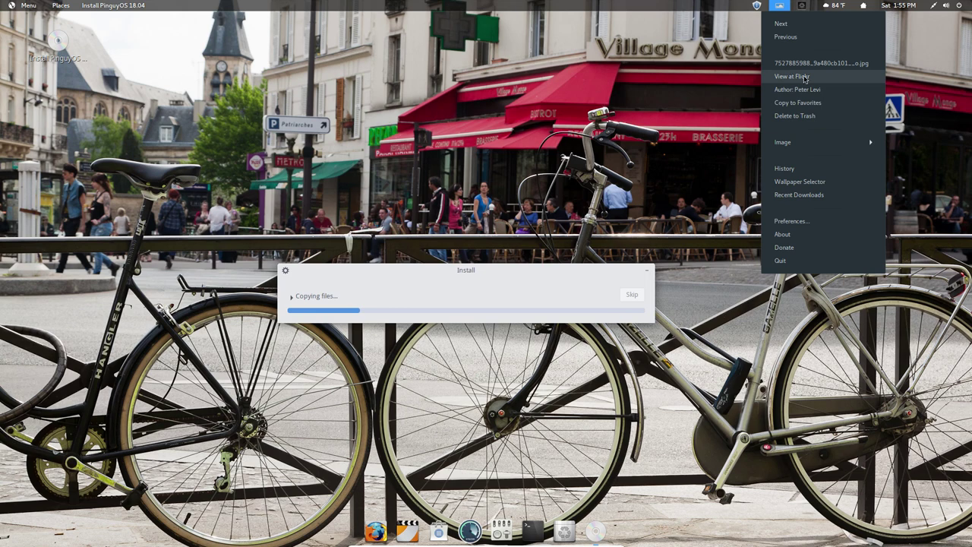
left_click(794, 220)
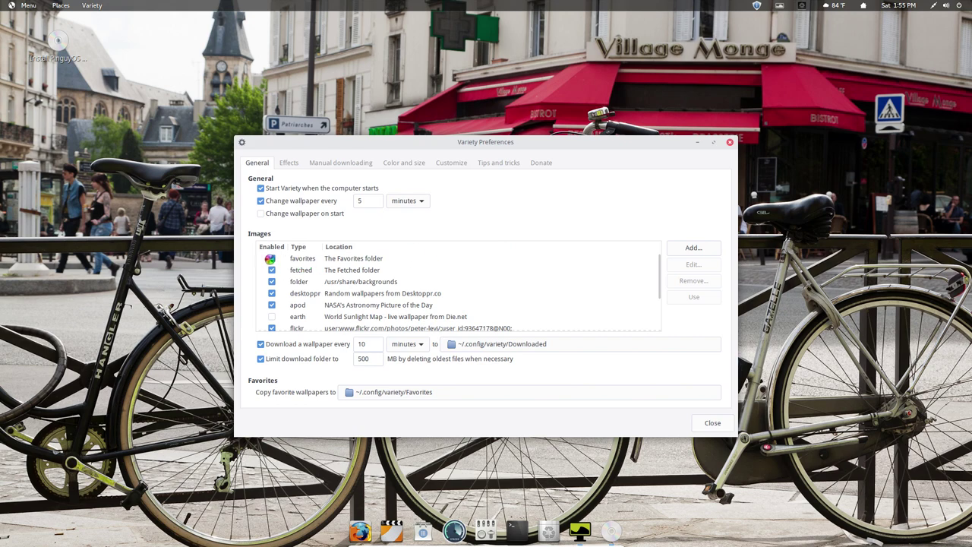
Disable the fetched, NASA Astronomy Picture and two flickr image sources in Variety.
left_click(271, 258)
left_click(271, 270)
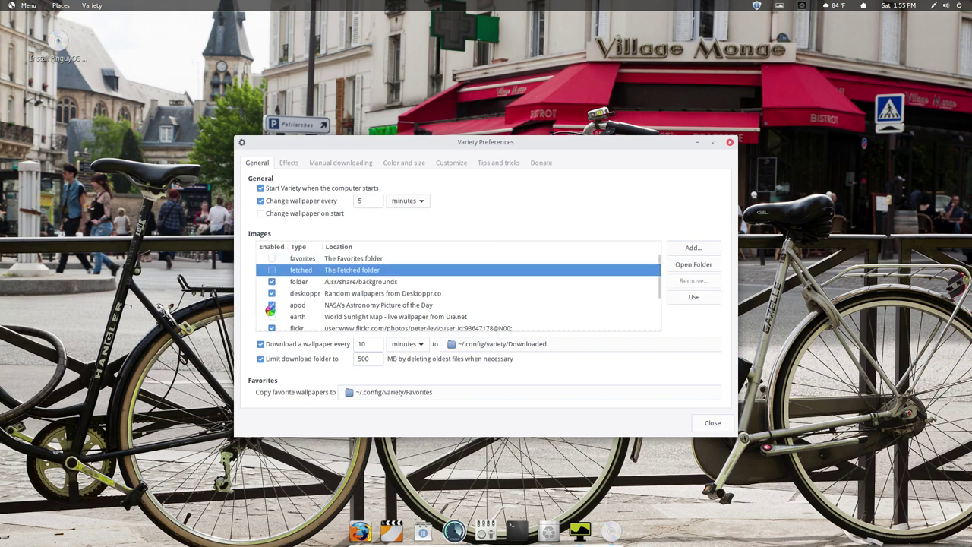
left_click(272, 305)
left_click(272, 328)
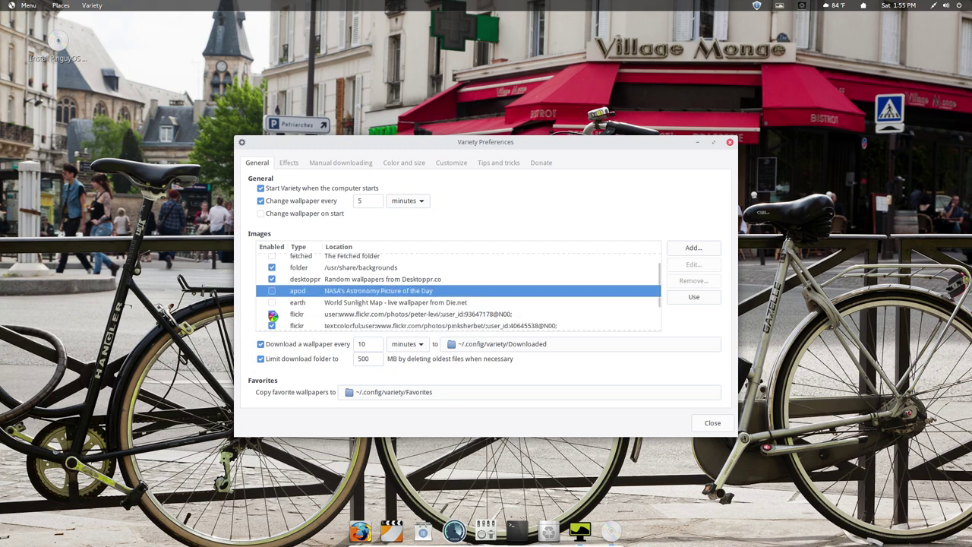
left_click(272, 325)
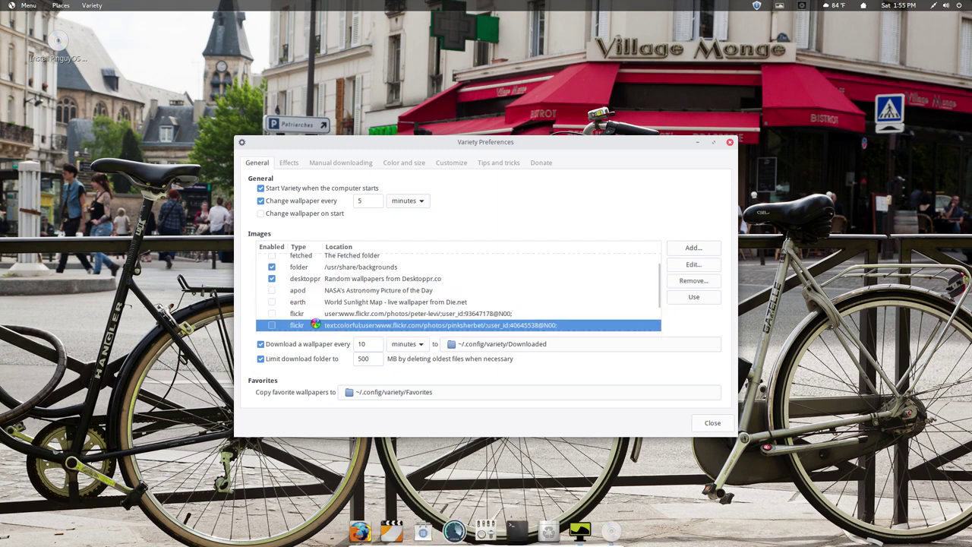
scroll(306, 290, "up", 1)
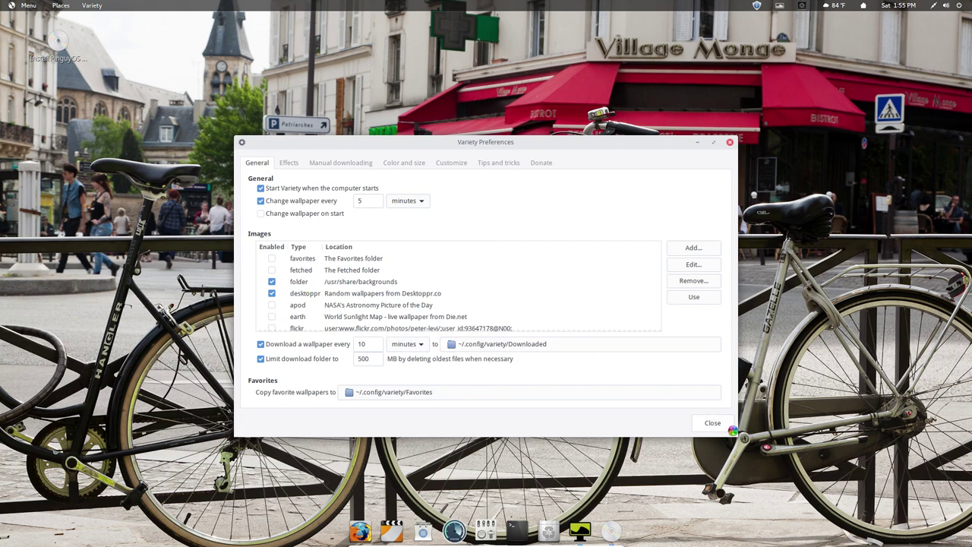
Restrict Variety to images at least 80% of screen resolution and close Preferences.
left_click(445, 162)
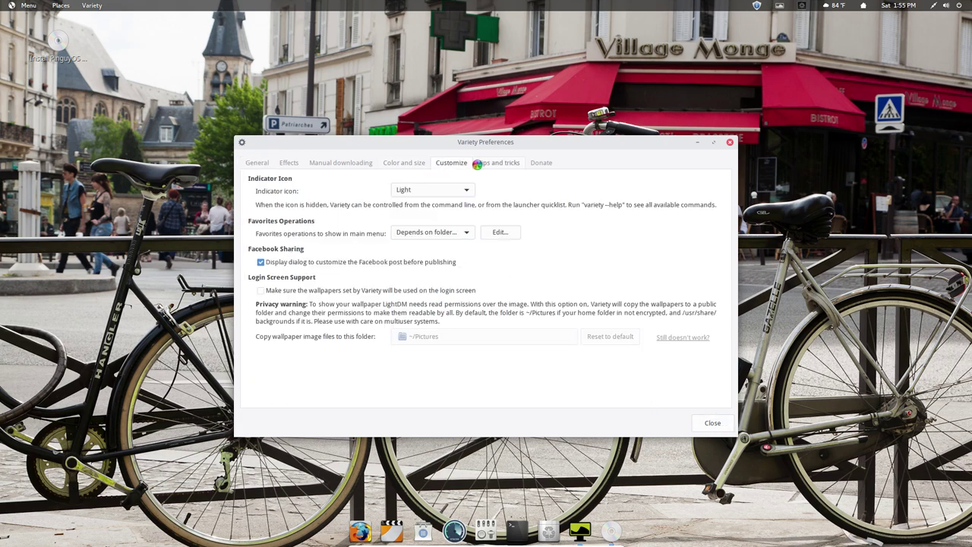
left_click(407, 162)
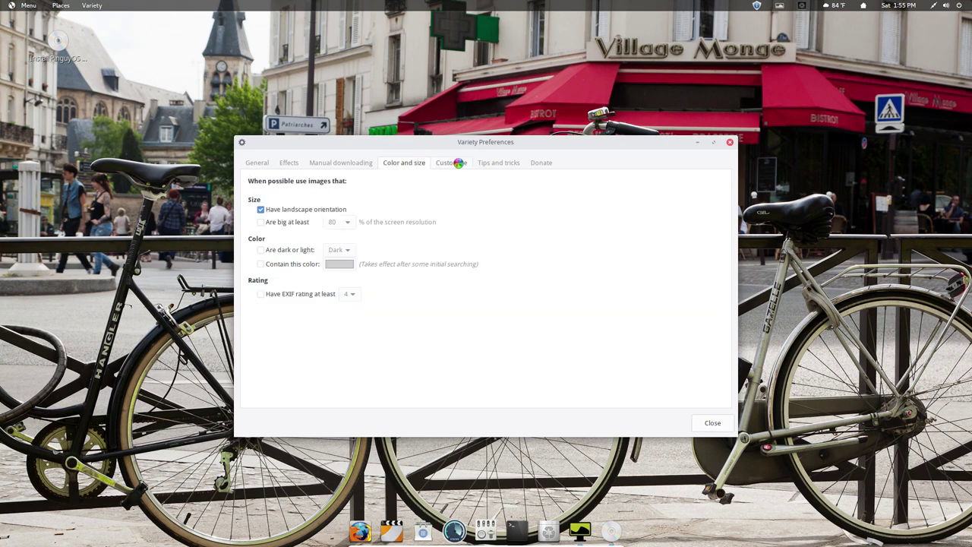
left_click(281, 222)
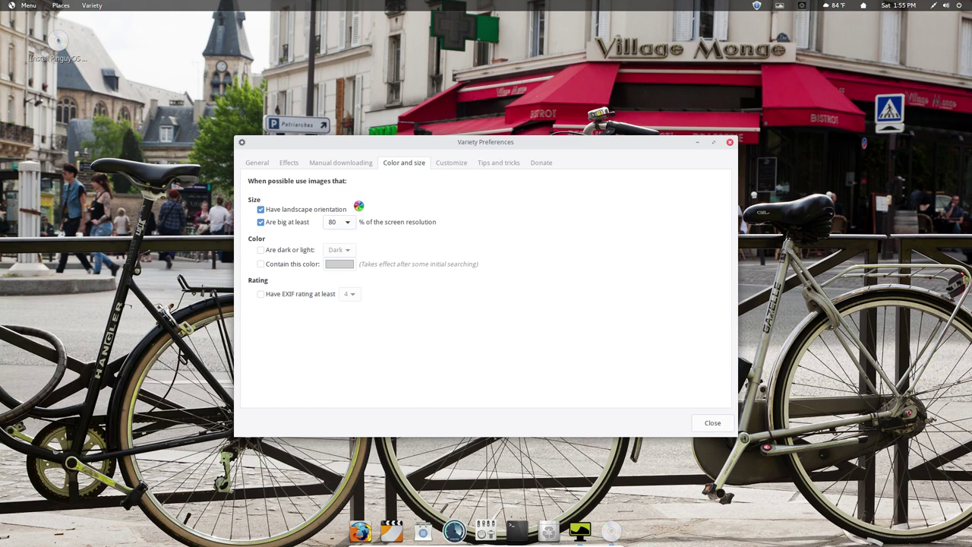
left_click(455, 164)
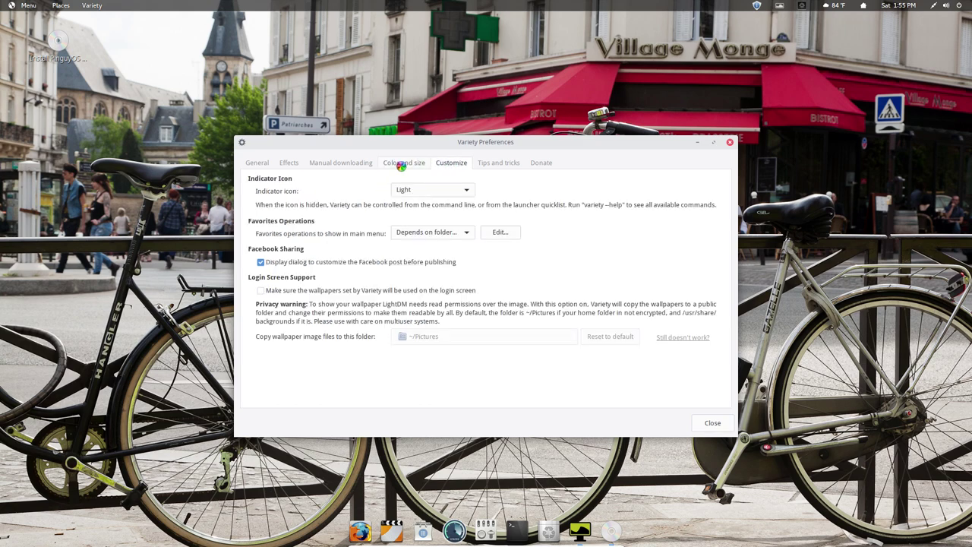
left_click(338, 163)
left_click(288, 163)
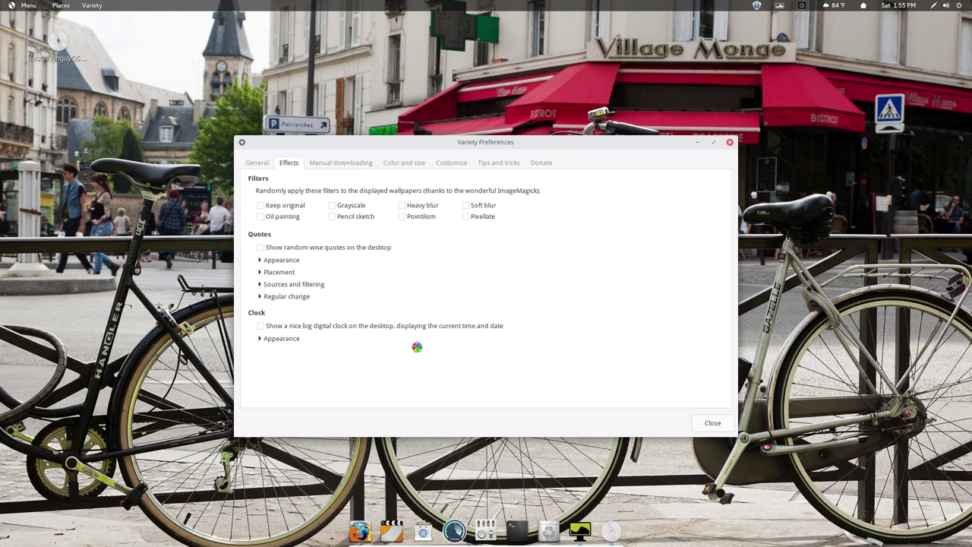
left_click(712, 423)
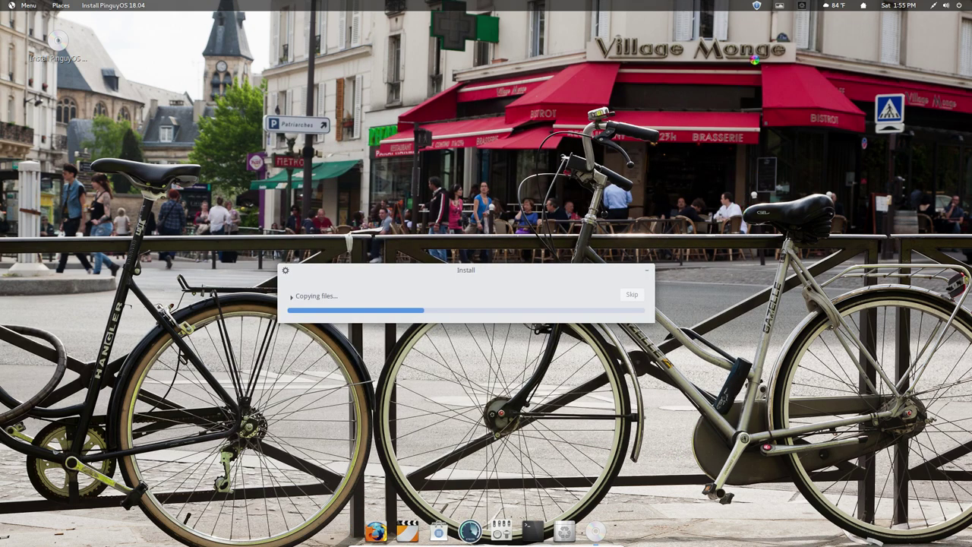
Switch Variety to the next wallpaper and open the desktop application menu while installation finishes.
left_click(780, 7)
left_click(780, 24)
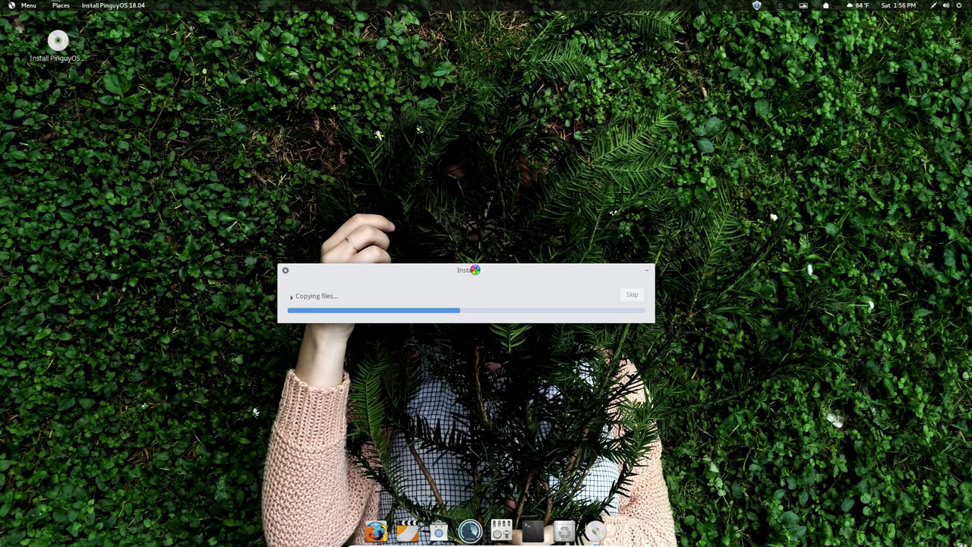
left_click(24, 5)
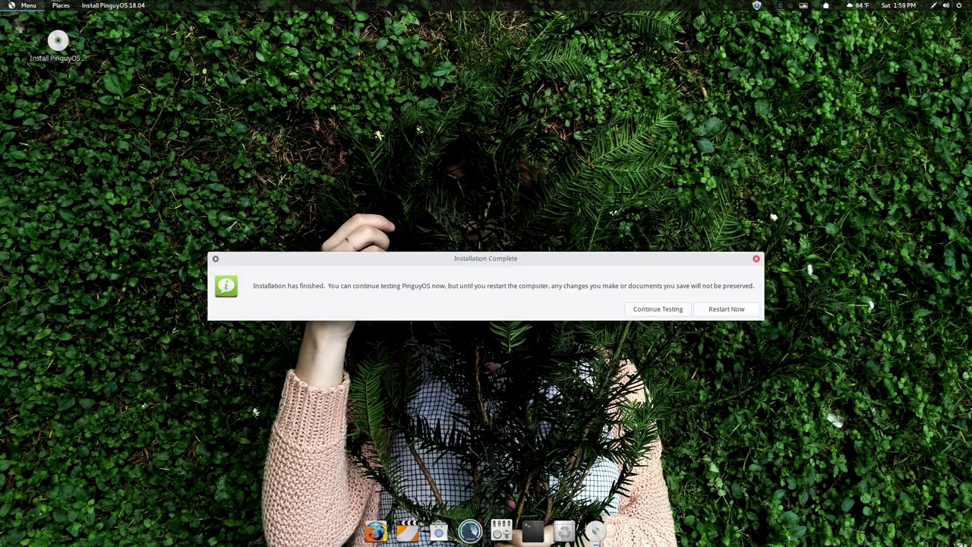
Restart the computer from the Installation Complete dialog.
left_click(734, 309)
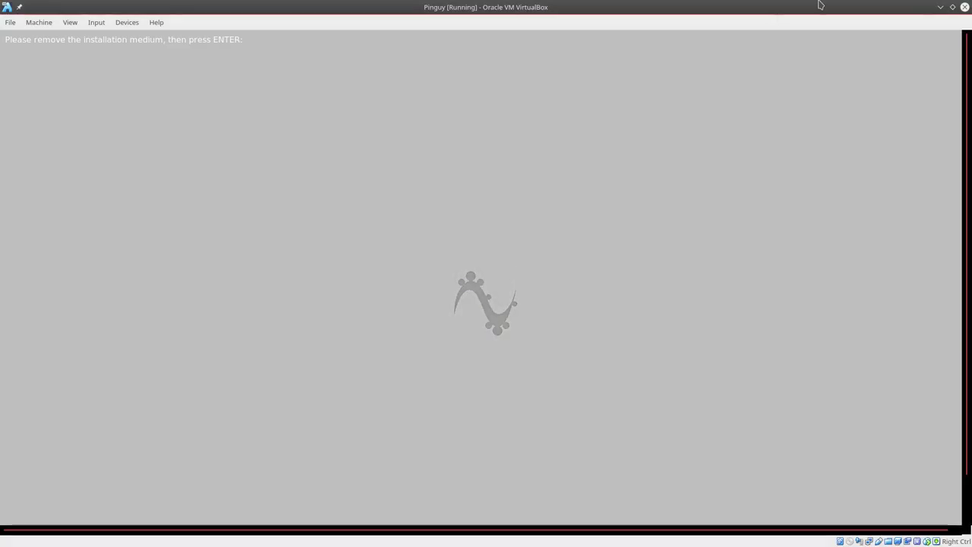
Power off the Pinguy virtual machine and start it again from VirtualBox Manager.
left_click(964, 7)
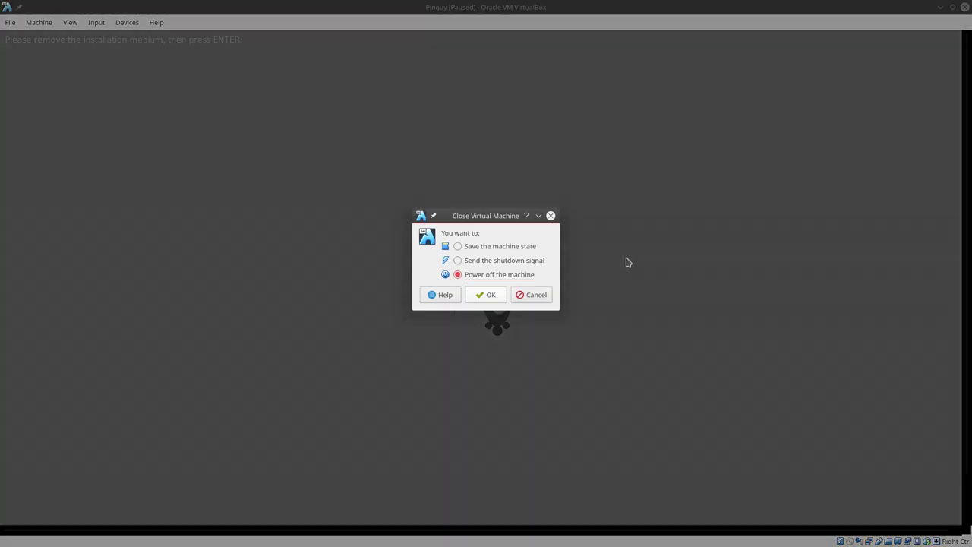
left_click(477, 296)
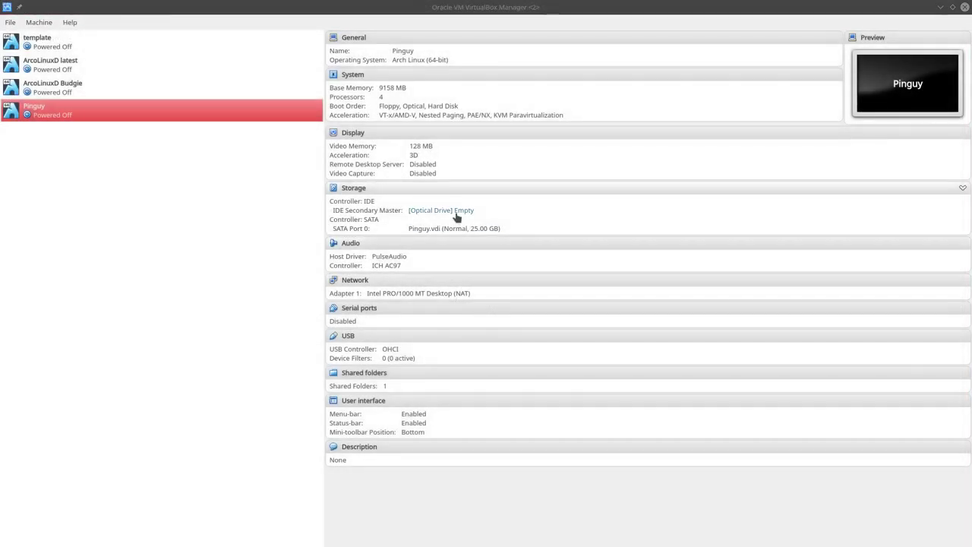
double_click(98, 108)
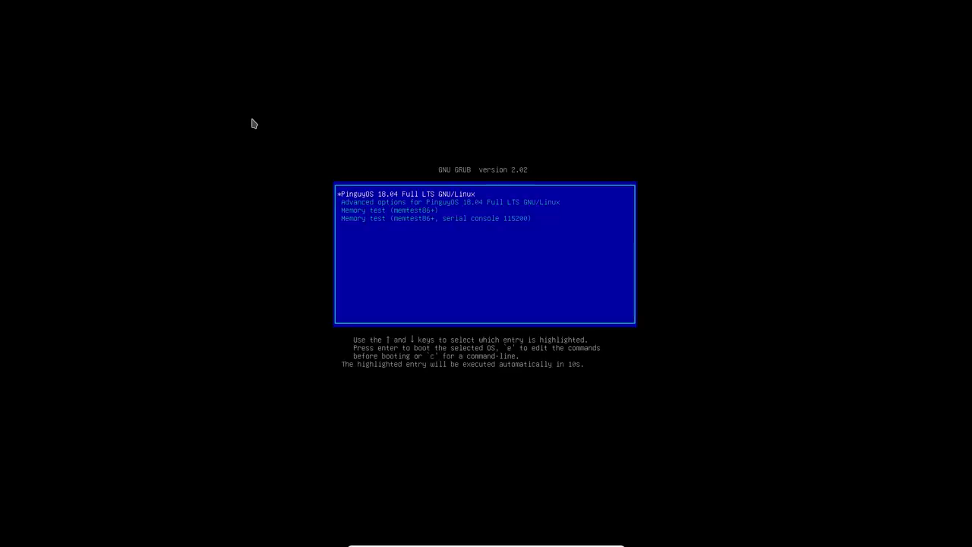
Stop the GRUB countdown and boot the PinguyOS 18.04 Full LTS entry.
key("Down")
key("Down")
key("Up")
key("Up")
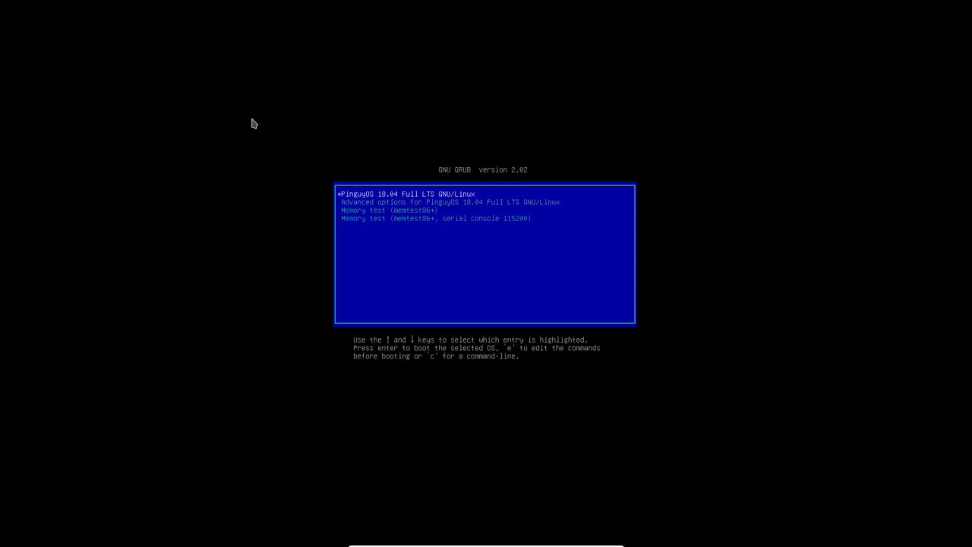
key("Return")
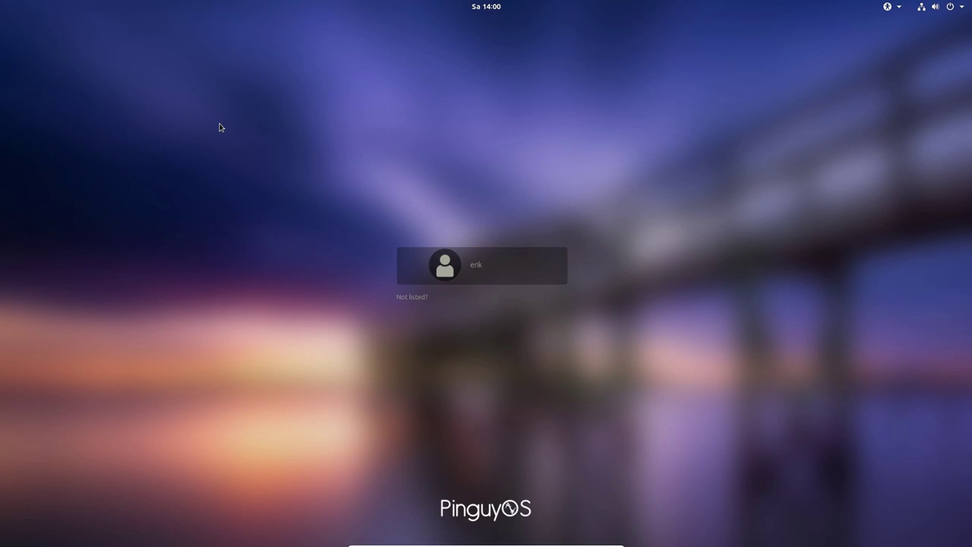
Sign in as the user with the account password to load the PinguyOS desktop.
left_click(445, 264)
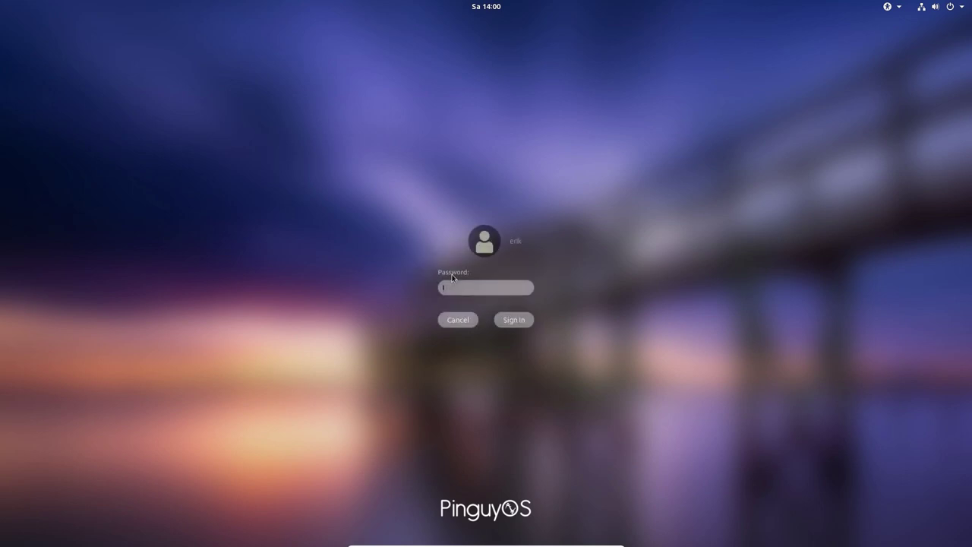
type("••••••")
key("Return")
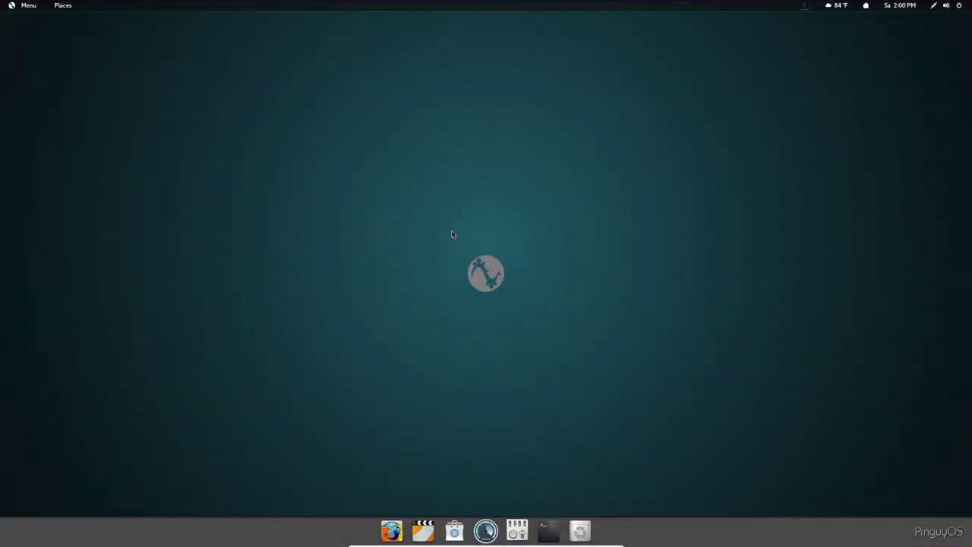
Browse the application menu through All Applications and Frequent Apps to Accessories, FileBot through Variety.
left_click(21, 8)
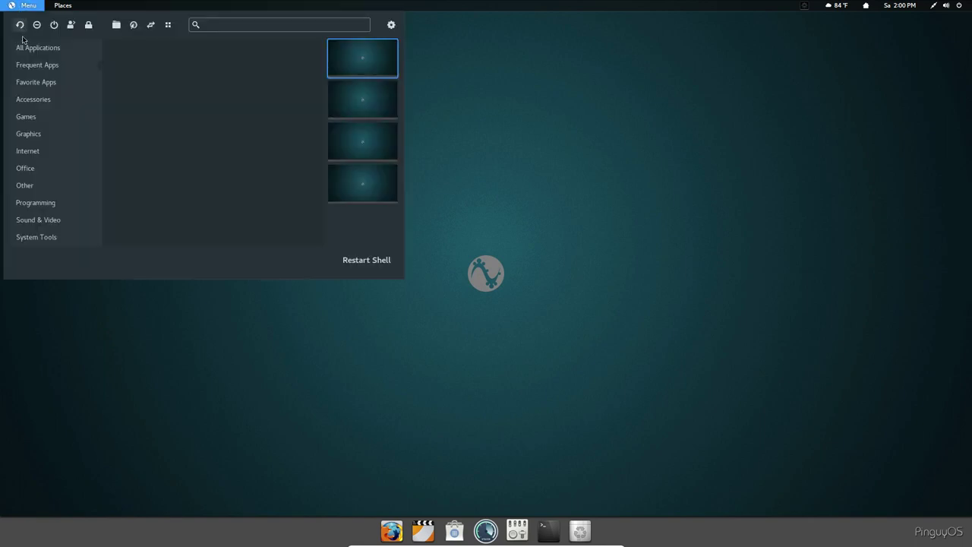
mouse_move(32, 53)
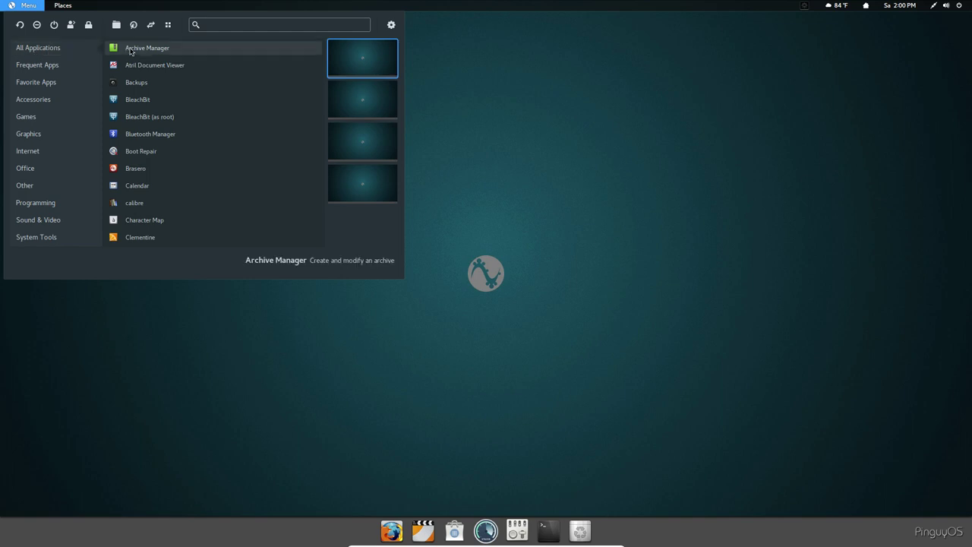
mouse_move(42, 71)
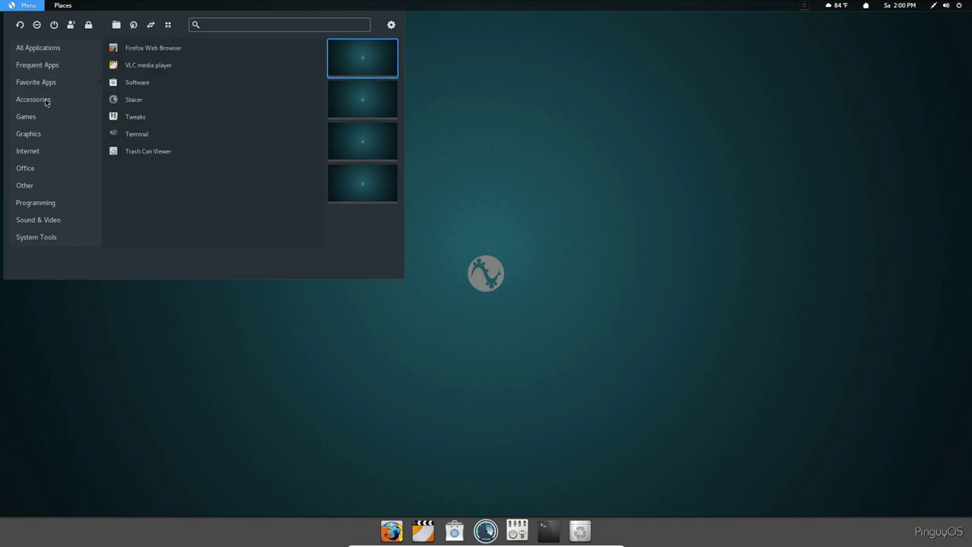
mouse_move(46, 107)
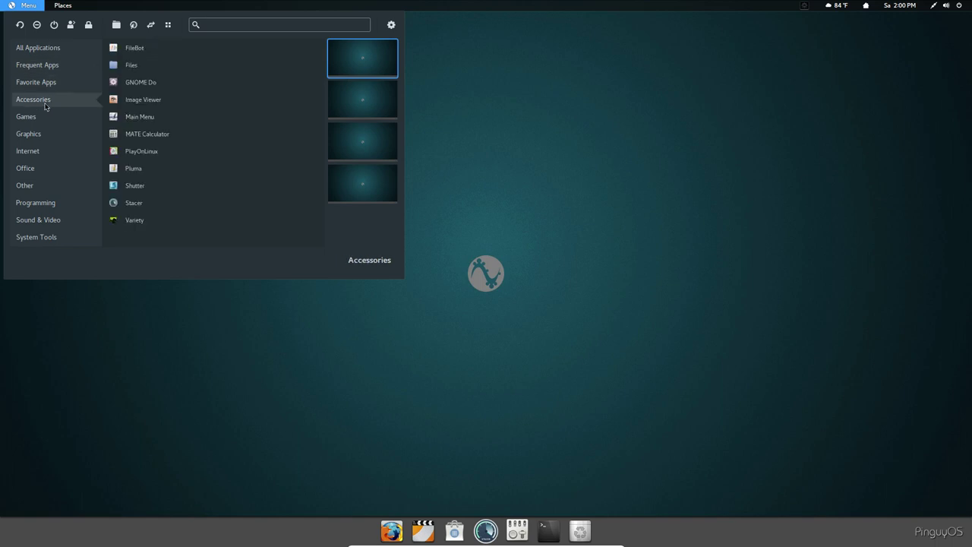
left_click(139, 49)
mouse_move(42, 98)
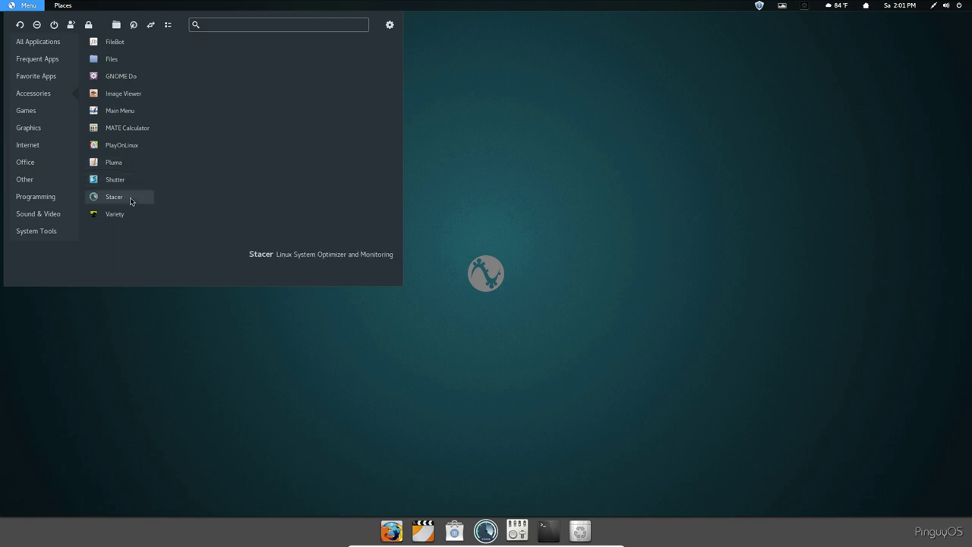
Launch Stacer, move its window up, and view the Startup Apps and System Cleaner pages.
left_click(130, 201)
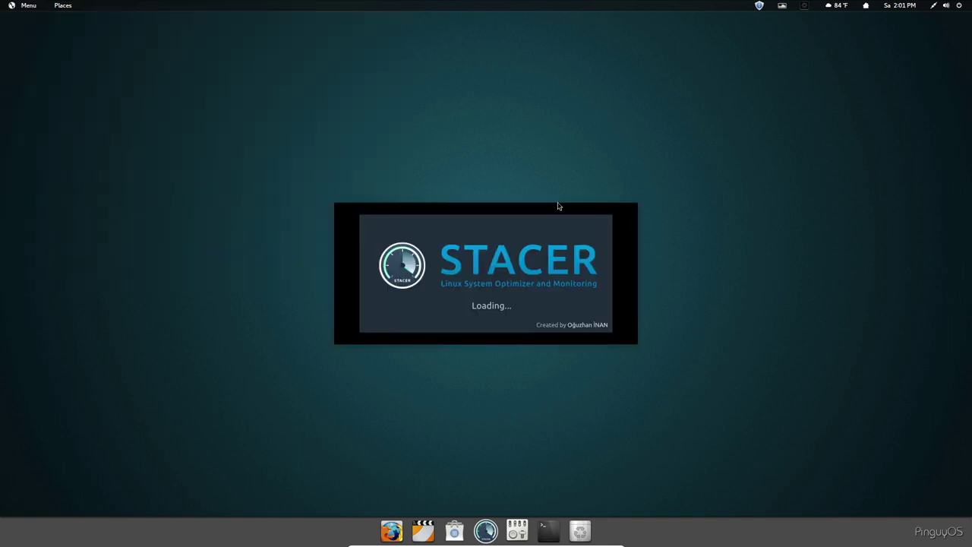
left_click_drag(539, 126, 556, 46)
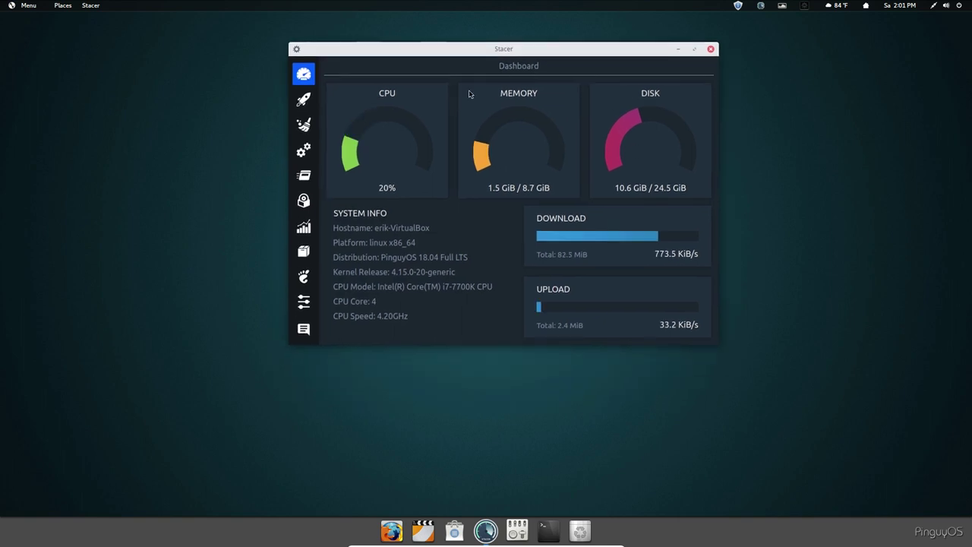
left_click(304, 99)
left_click(303, 124)
View Stacer's Services, Processes and Uninstaller pages, then close and fully quit Stacer.
left_click(304, 150)
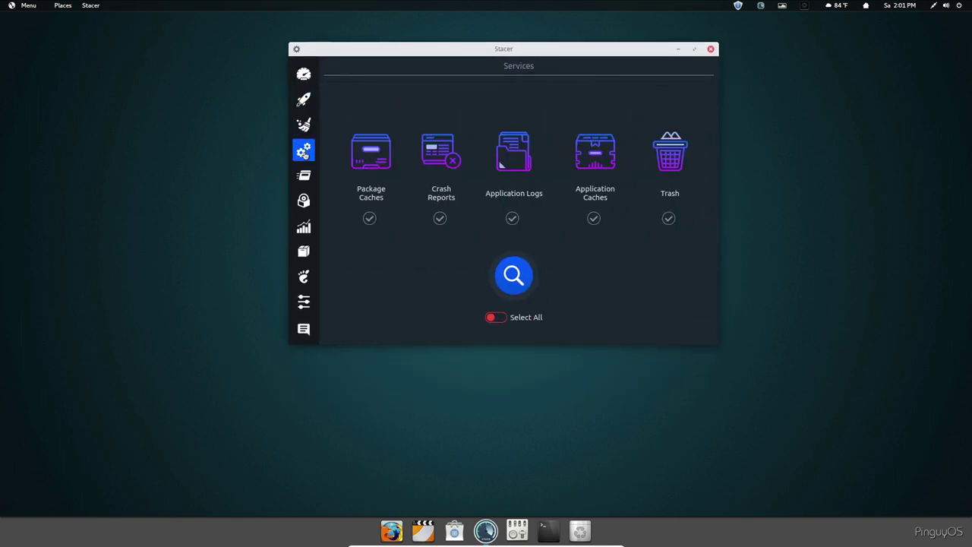
left_click(304, 174)
left_click(303, 200)
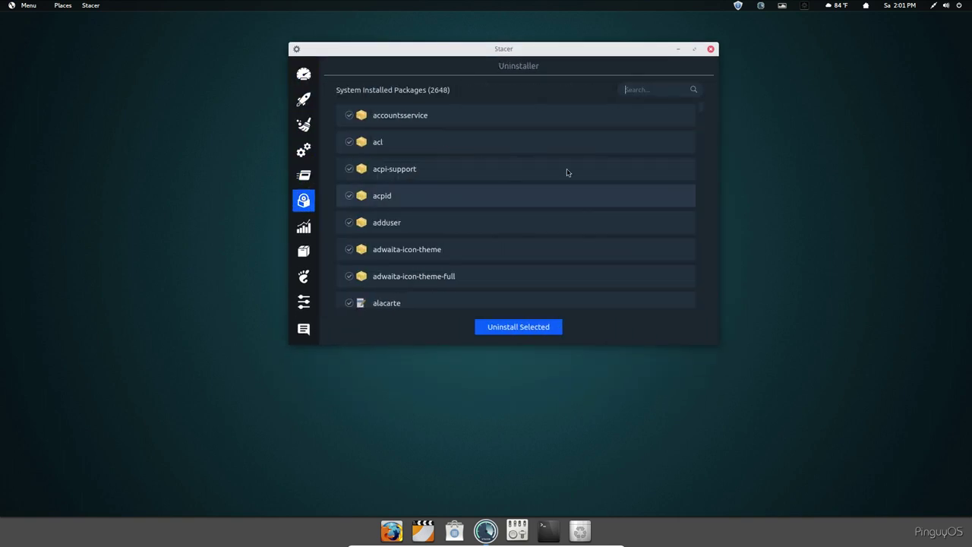
left_click(710, 49)
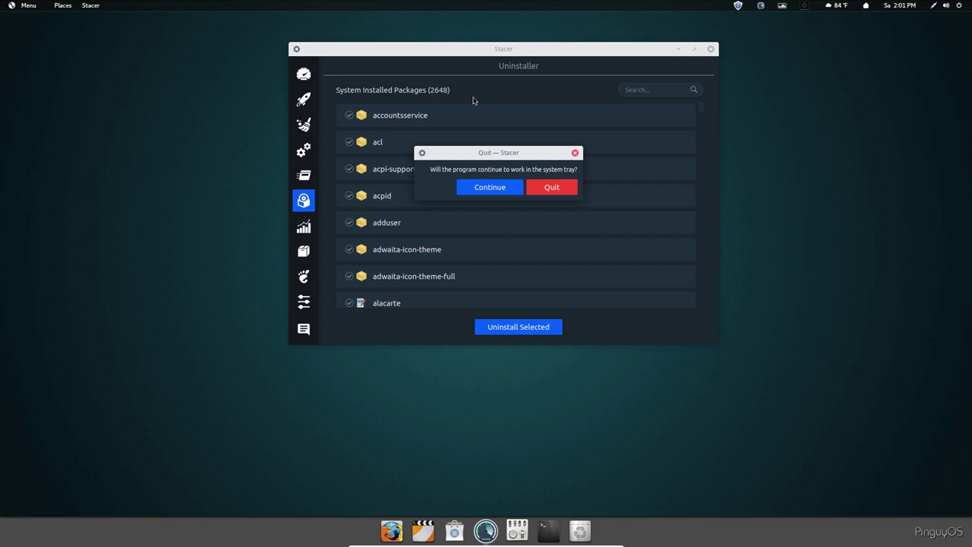
left_click(562, 188)
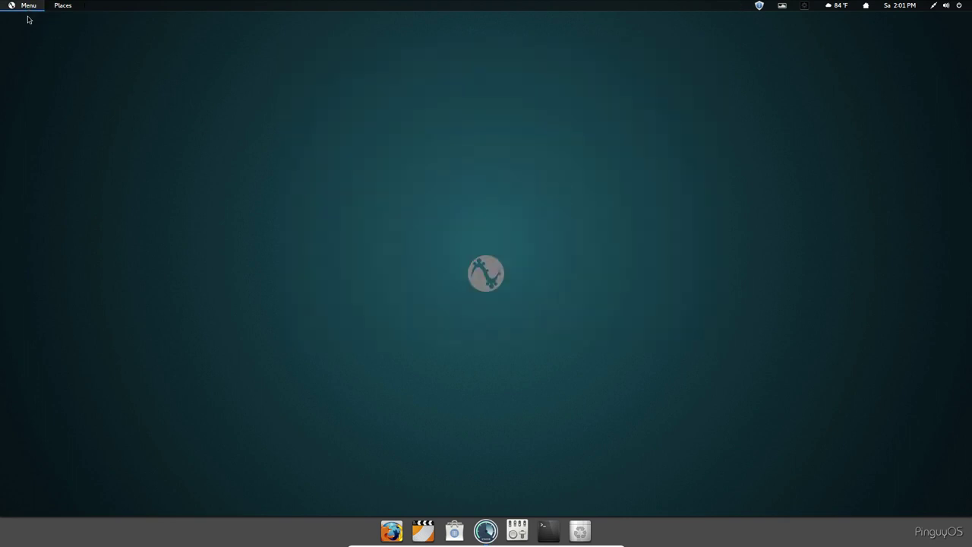
Launch Steam from the menu, then reopen the menu at the Internet category.
left_click(28, 6)
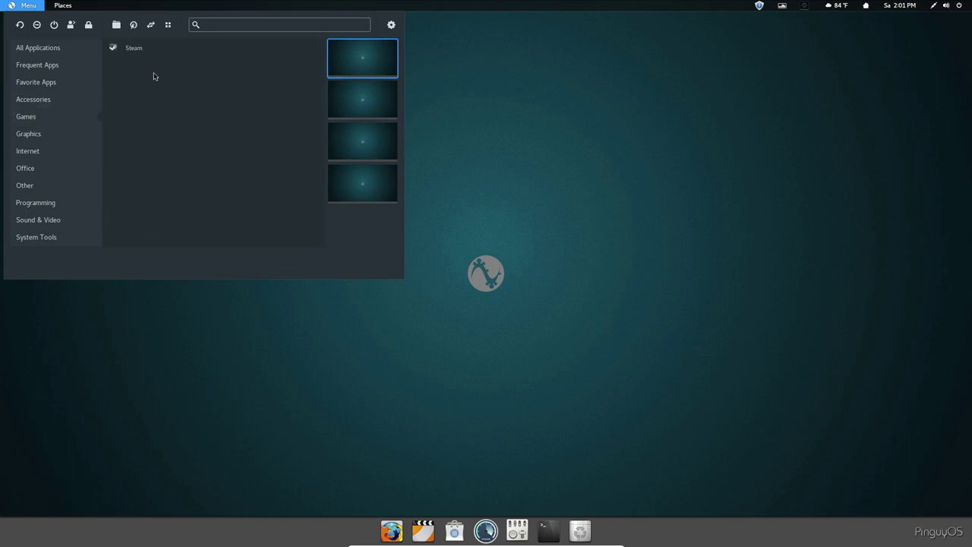
left_click(137, 51)
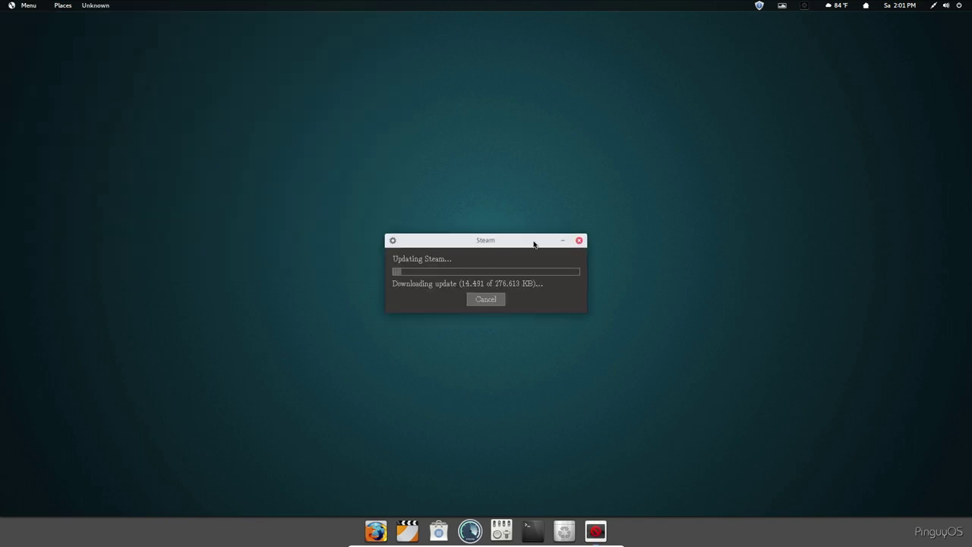
left_click(20, 7)
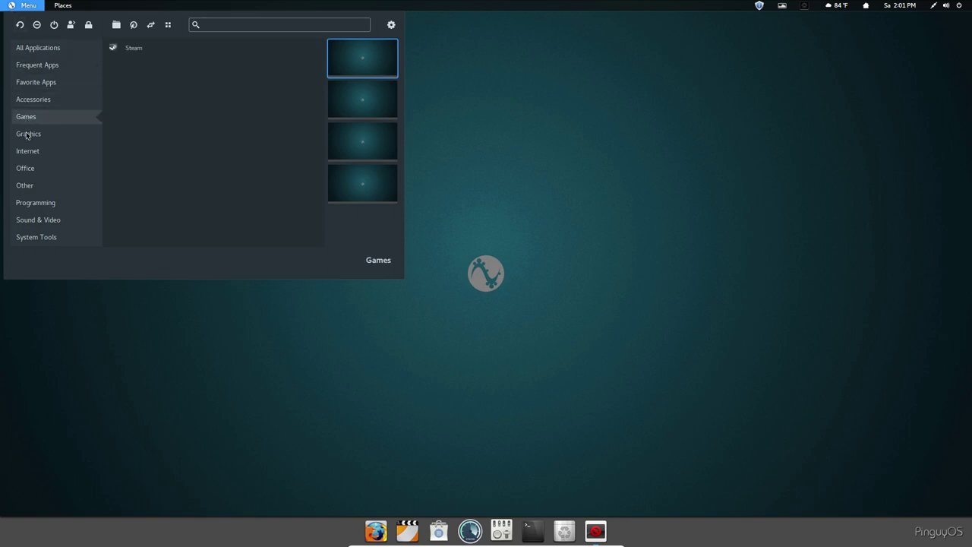
mouse_move(64, 132)
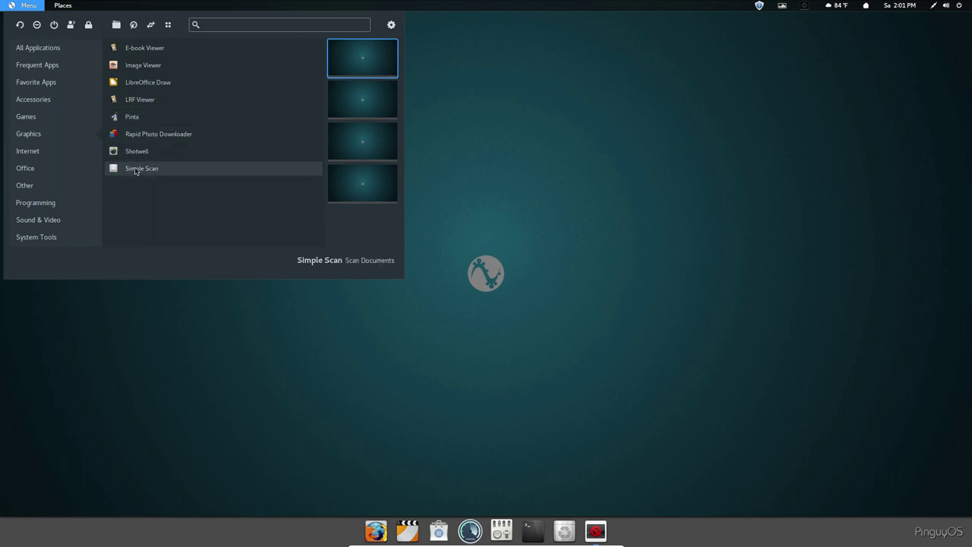
left_click(27, 152)
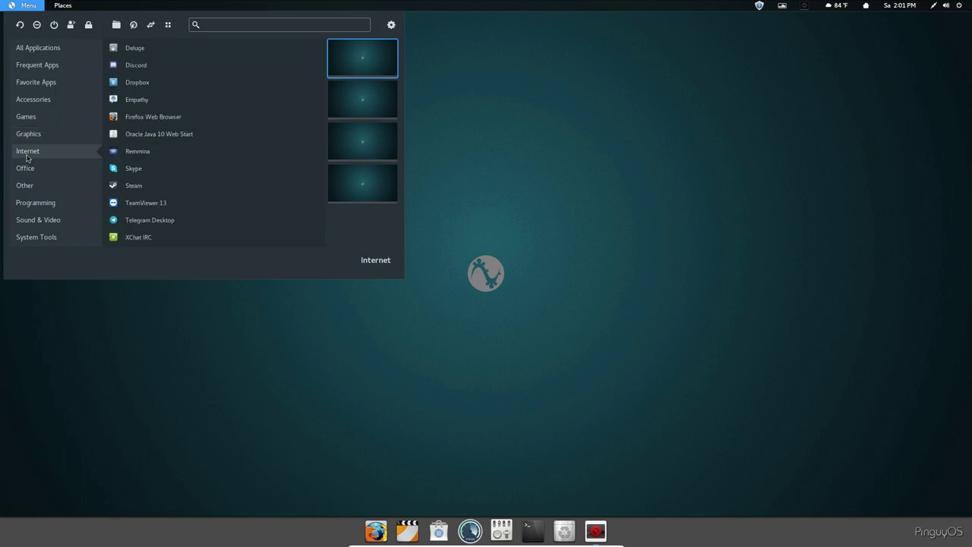
Launch Deluge, confirm version 1.3.15 in Help > About, close it, and reopen the menu.
left_click(137, 51)
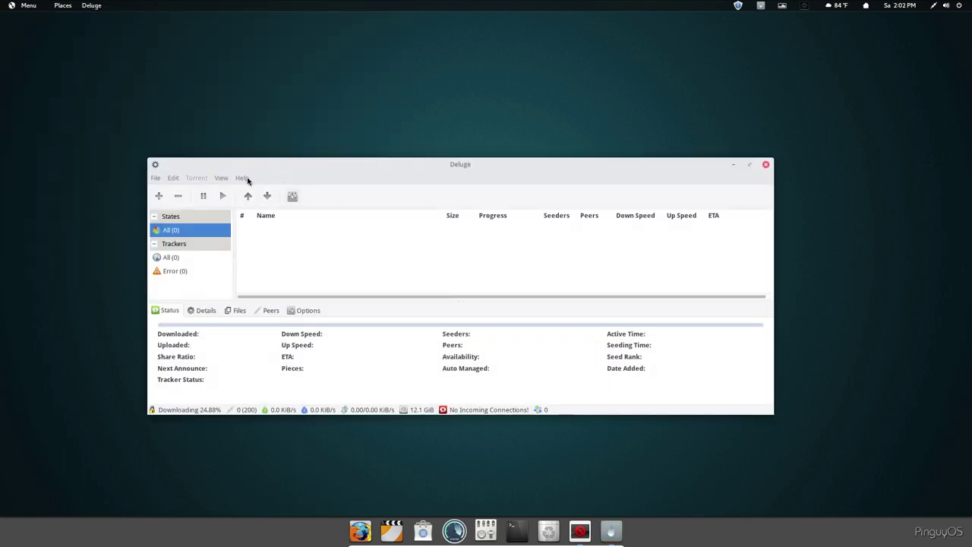
left_click(248, 180)
left_click(263, 240)
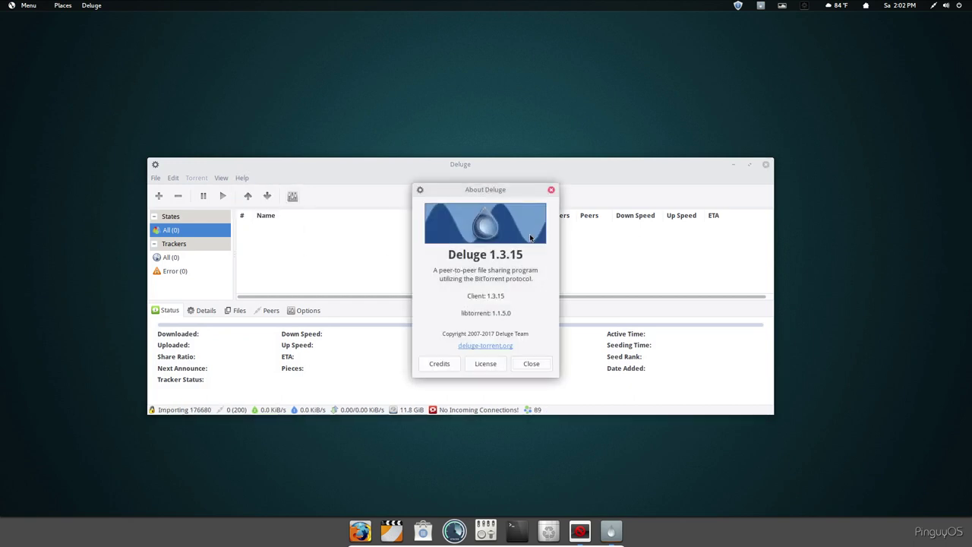
left_click(552, 190)
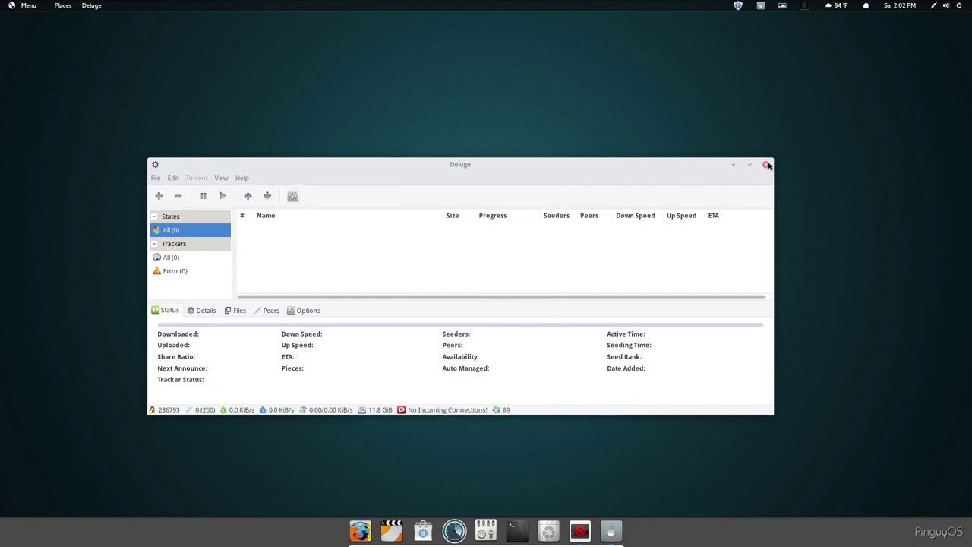
left_click(765, 164)
left_click(23, 6)
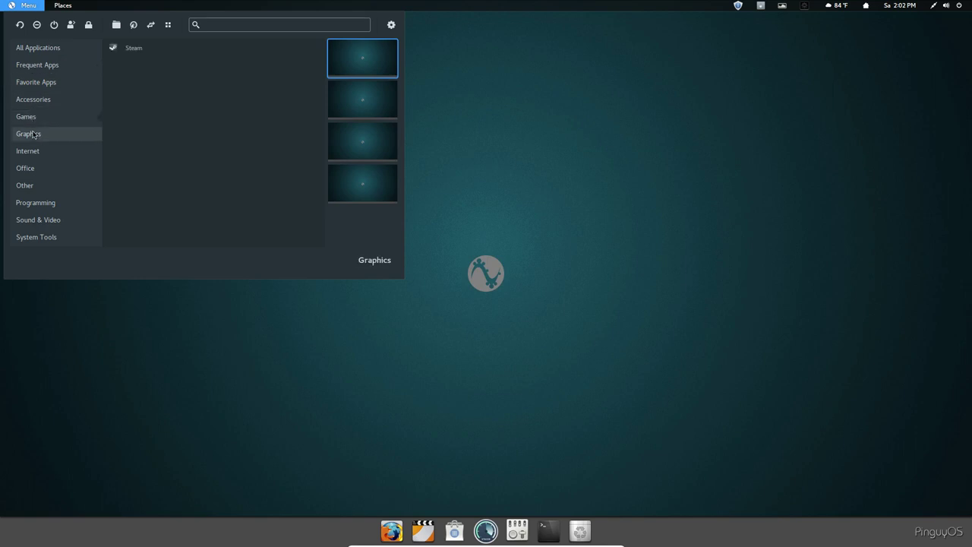
Launch XChat IRC from the Internet menu and close its Network List window.
mouse_move(35, 151)
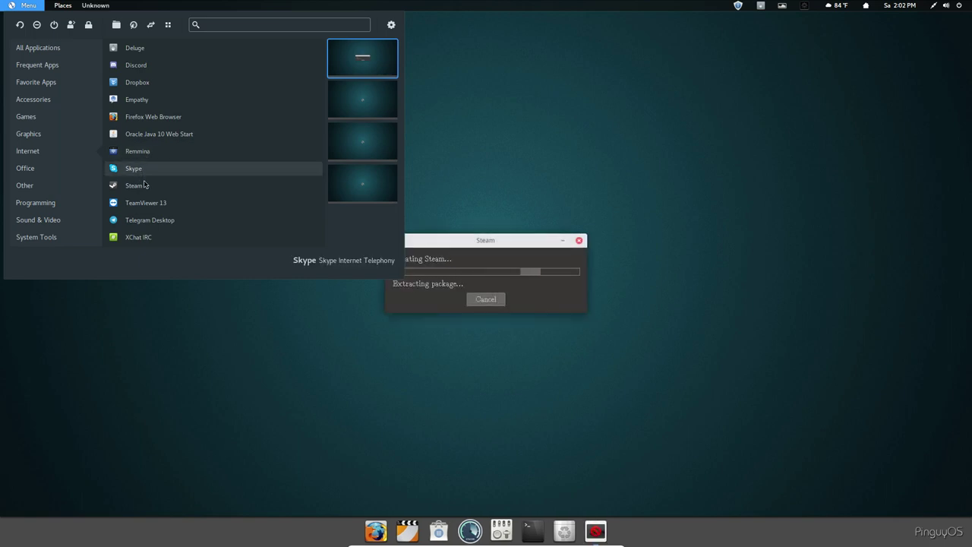
left_click(156, 237)
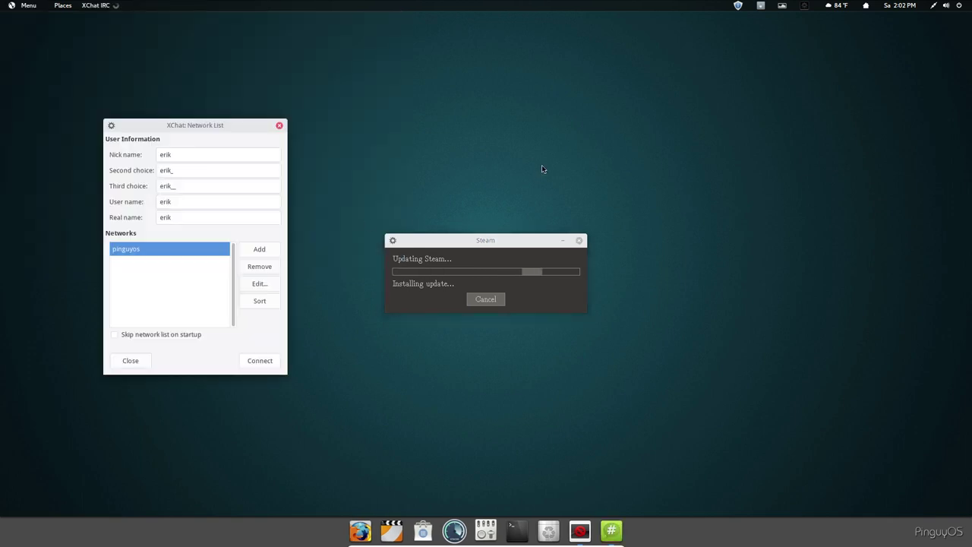
left_click(279, 125)
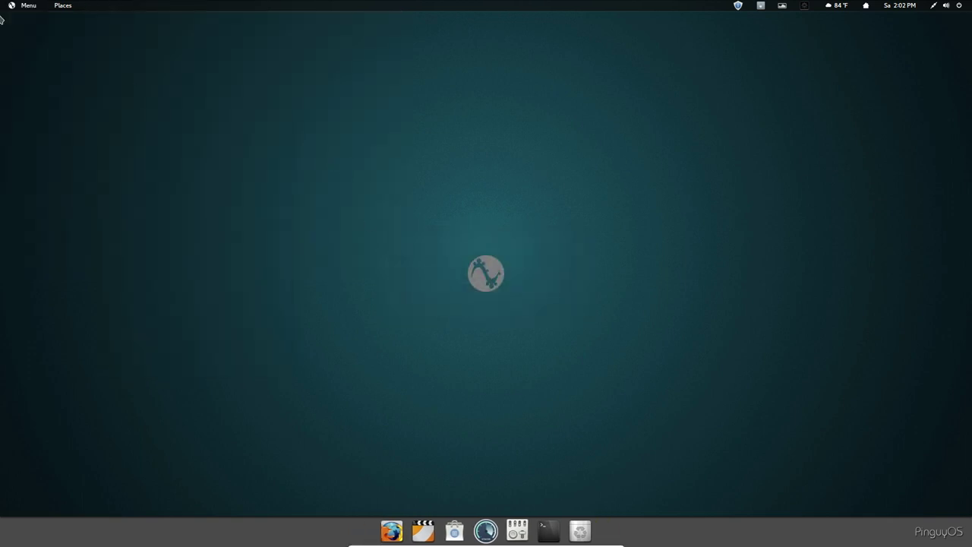
Launch Telegram Desktop from Internet, then close the Steam welcome window that appeared.
left_click(22, 5)
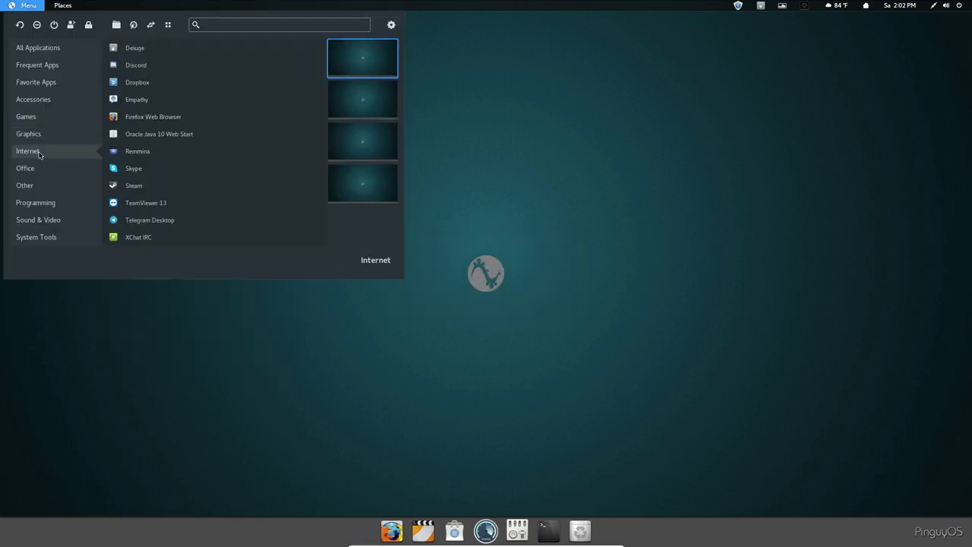
left_click(163, 219)
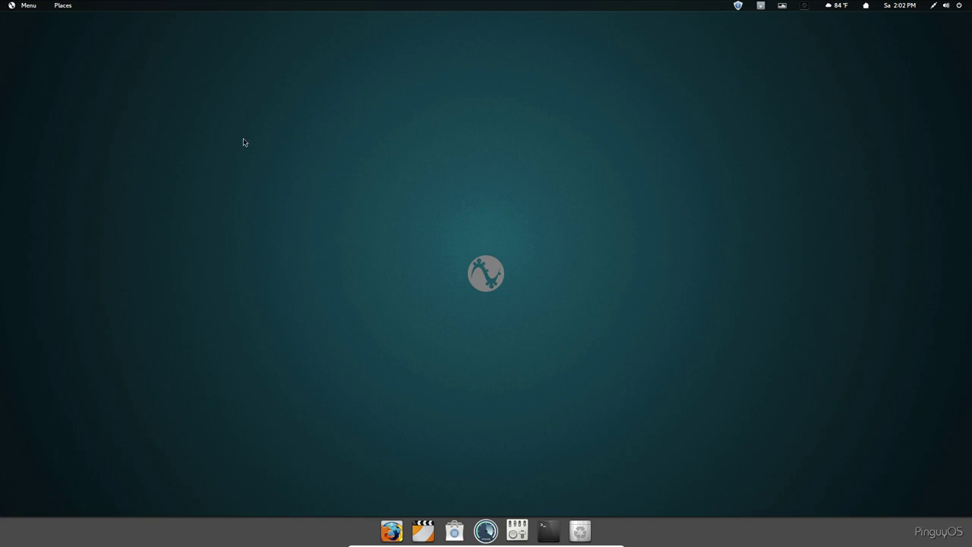
left_click(29, 6)
mouse_move(42, 142)
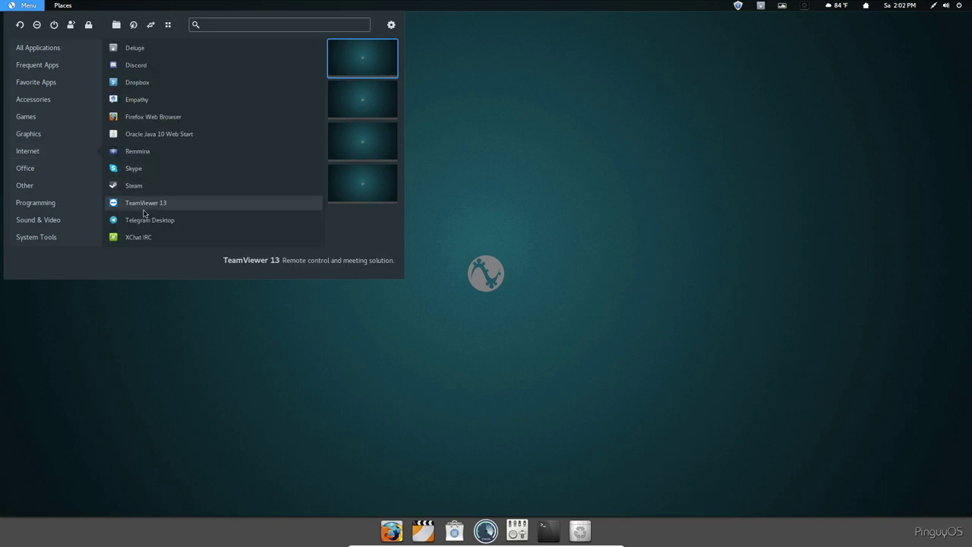
left_click(145, 220)
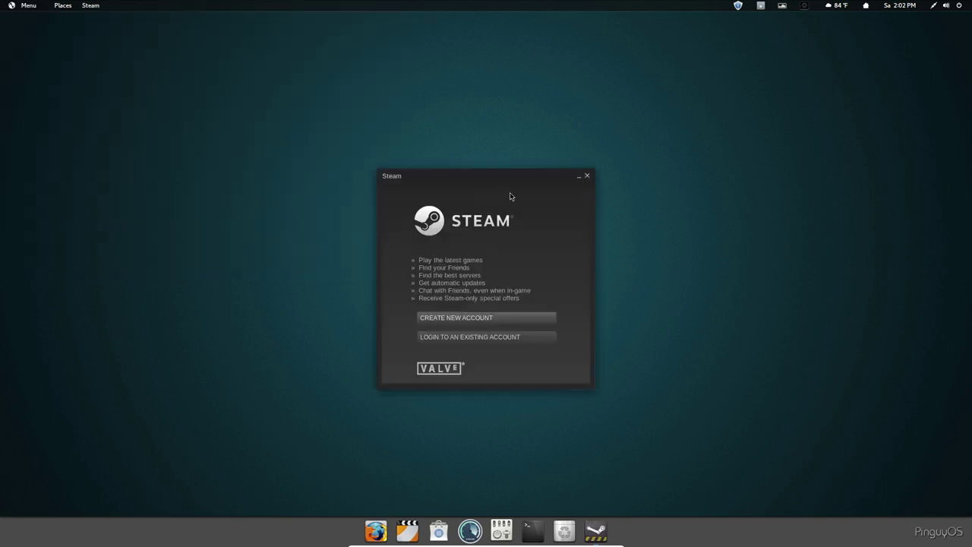
left_click(586, 175)
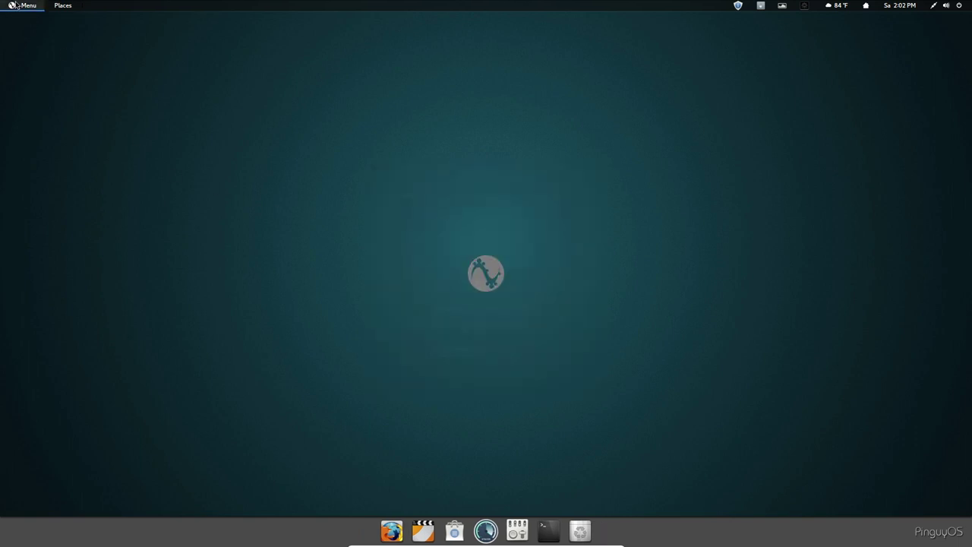
Dismiss the menu, close the Telegram welcome window, and reopen the menu showing recent apps.
left_click(18, 6)
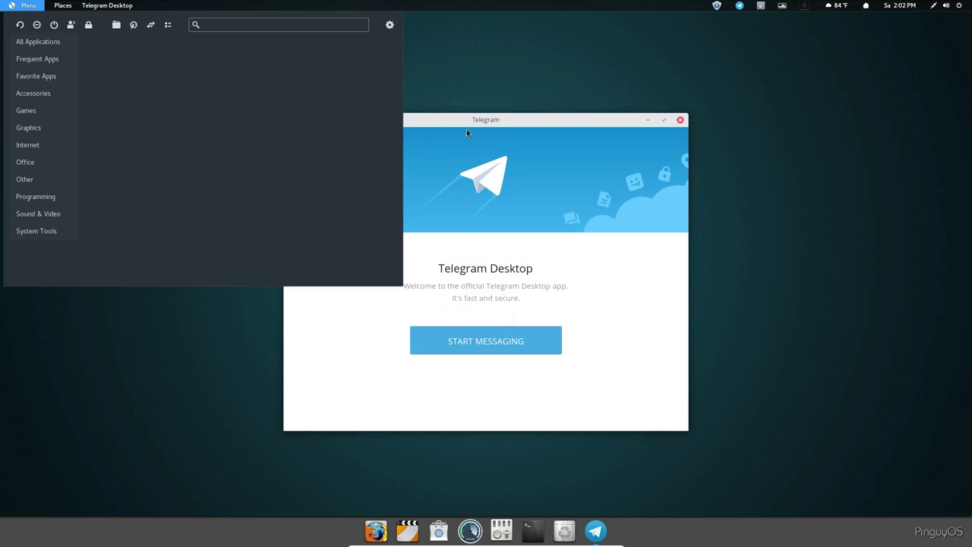
left_click(505, 124)
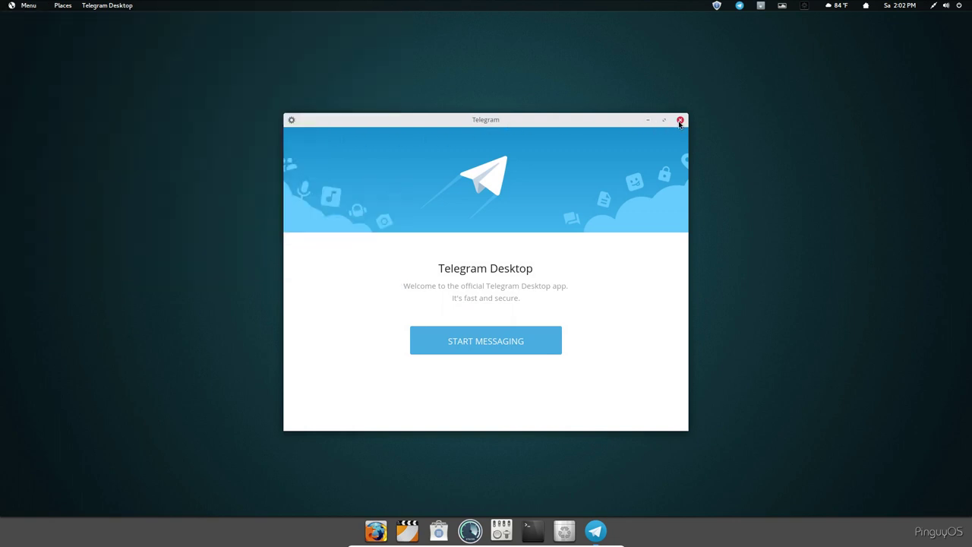
left_click(679, 121)
left_click(23, 6)
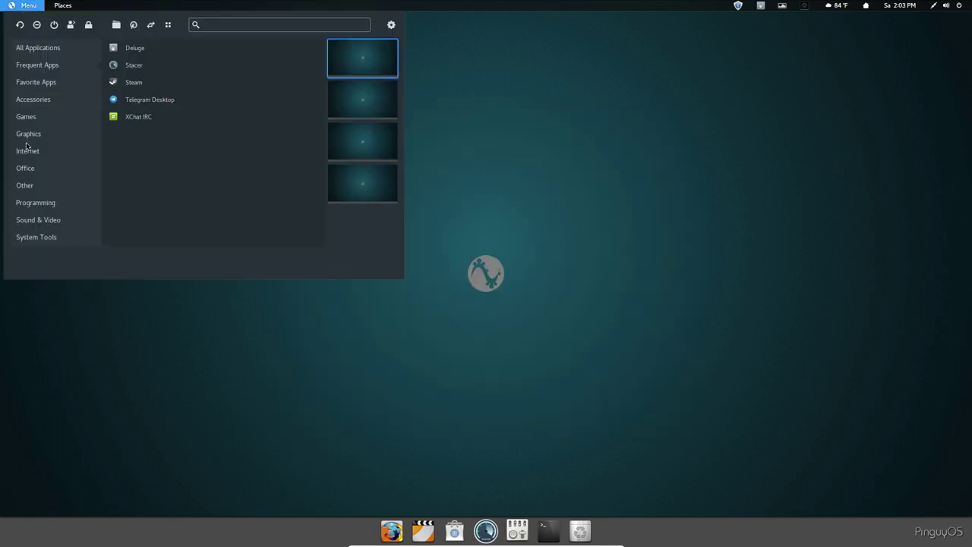
Launch wxBanker Finance Manager from the Office category of the application menu.
mouse_move(28, 151)
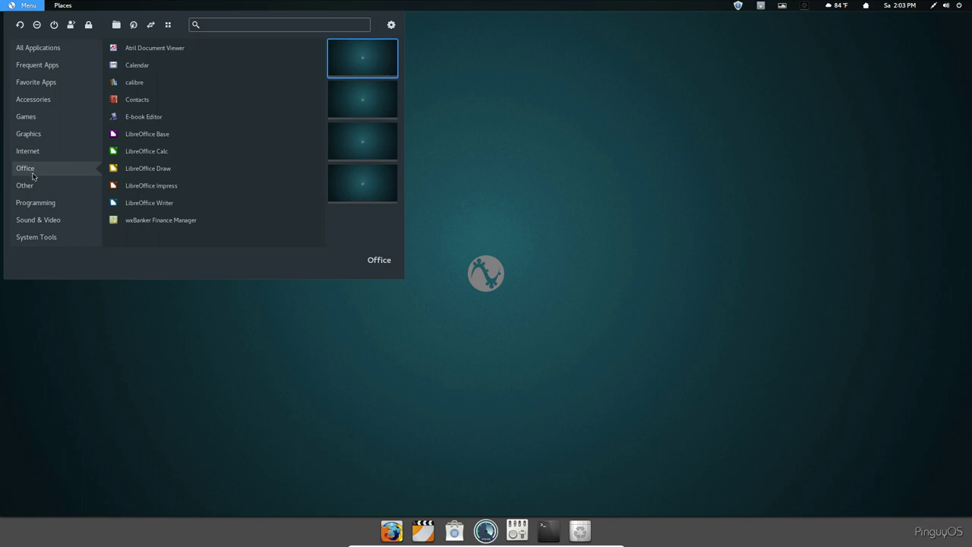
mouse_move(37, 187)
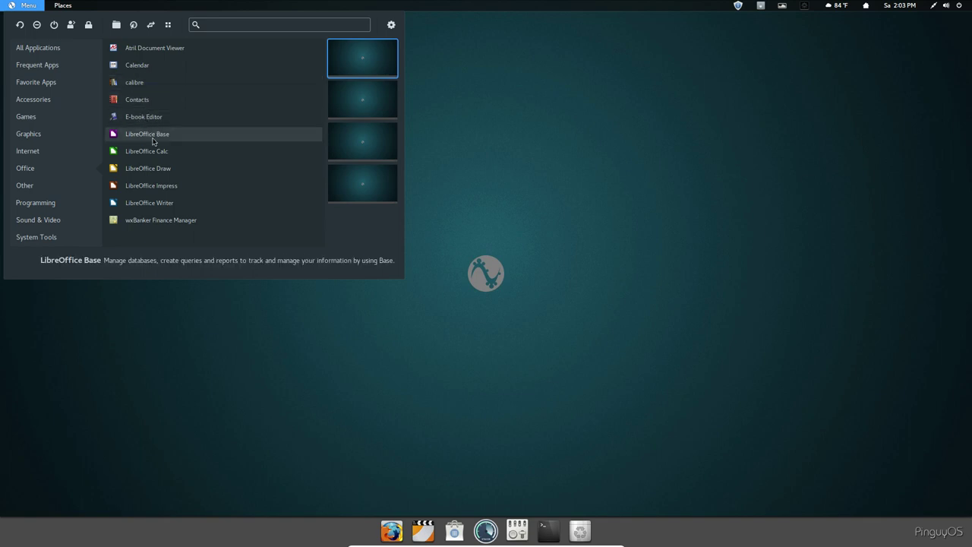
left_click(156, 220)
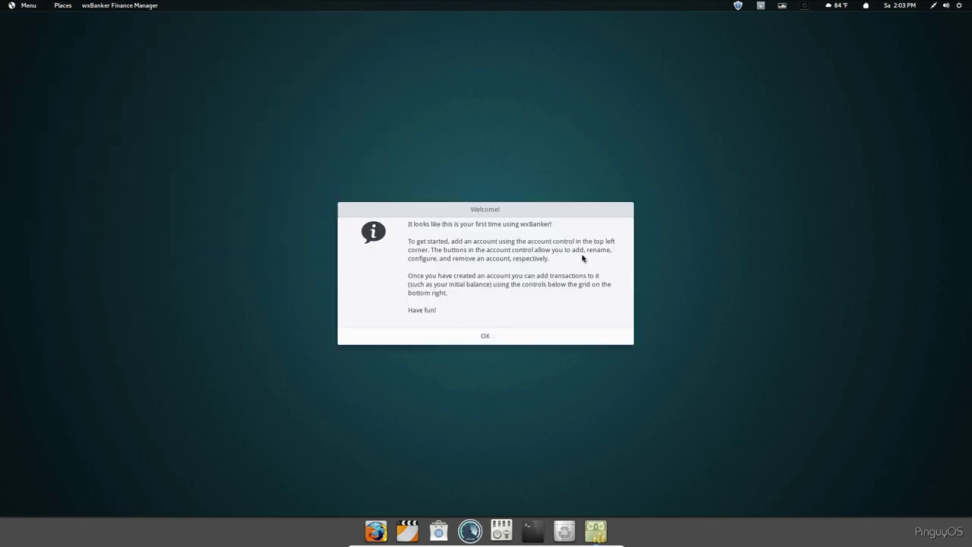
Dismiss wxBanker's welcome, confirm version 1.0.0 in Help > About, then close wxBanker.
left_click(499, 335)
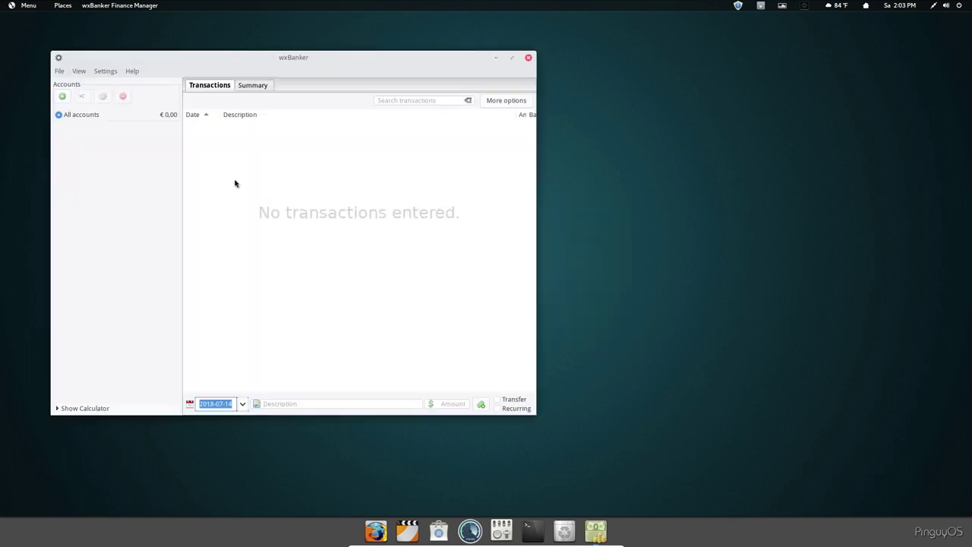
left_click(132, 71)
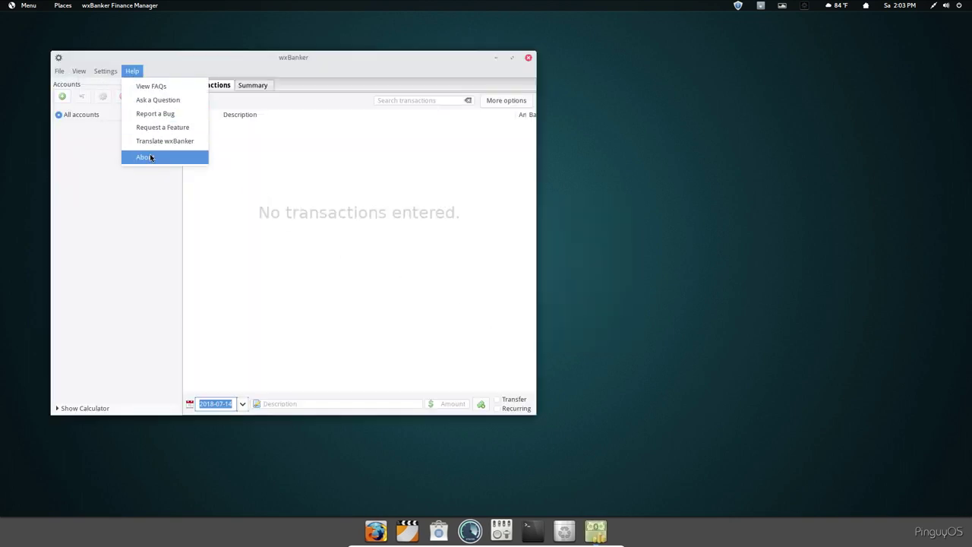
left_click(152, 159)
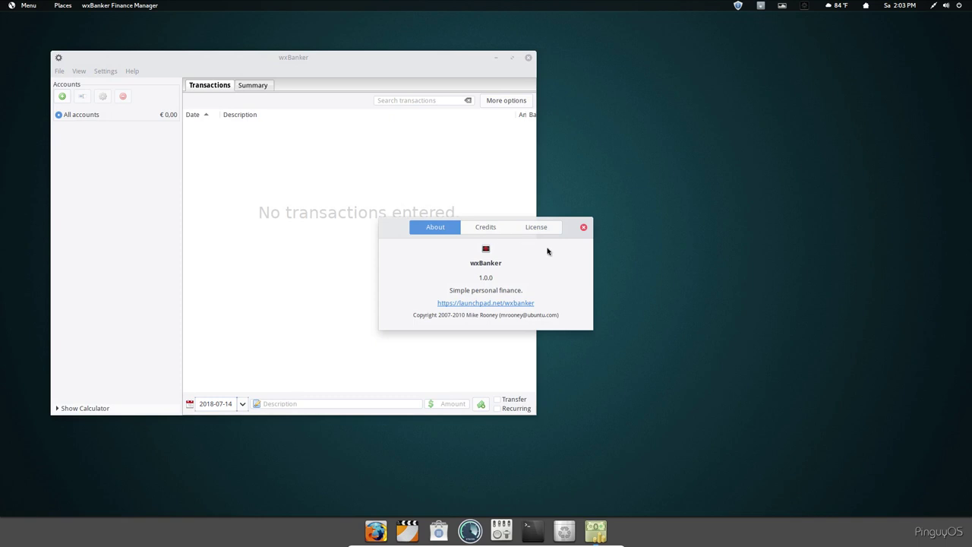
left_click(583, 228)
left_click(529, 58)
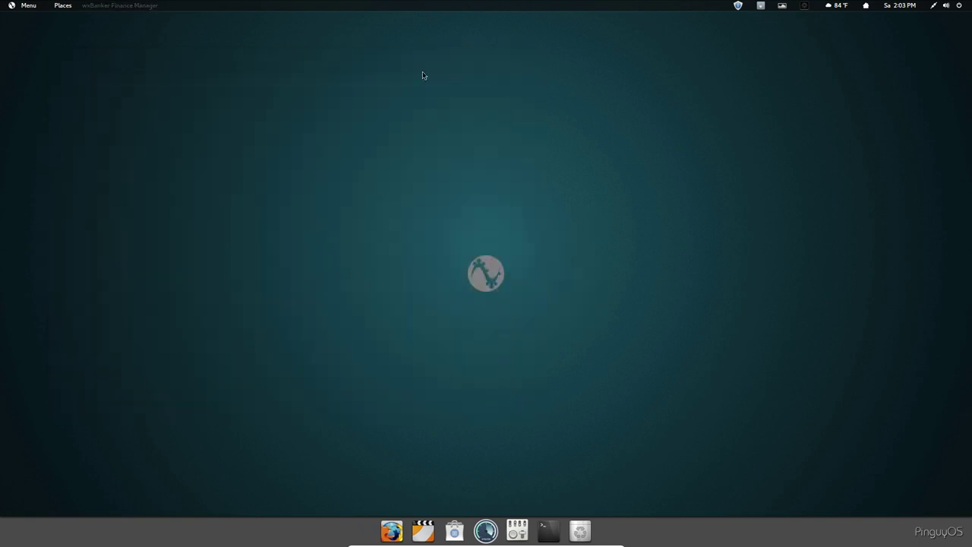
Launch Plex Media Manager from Menu > Other, then close the Plex Web sign-in page in Firefox.
left_click(23, 5)
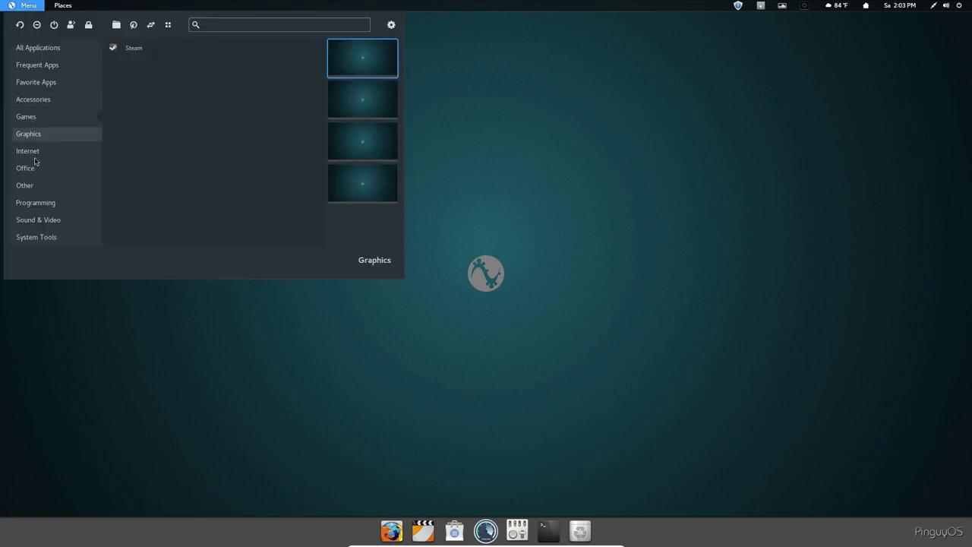
mouse_move(33, 170)
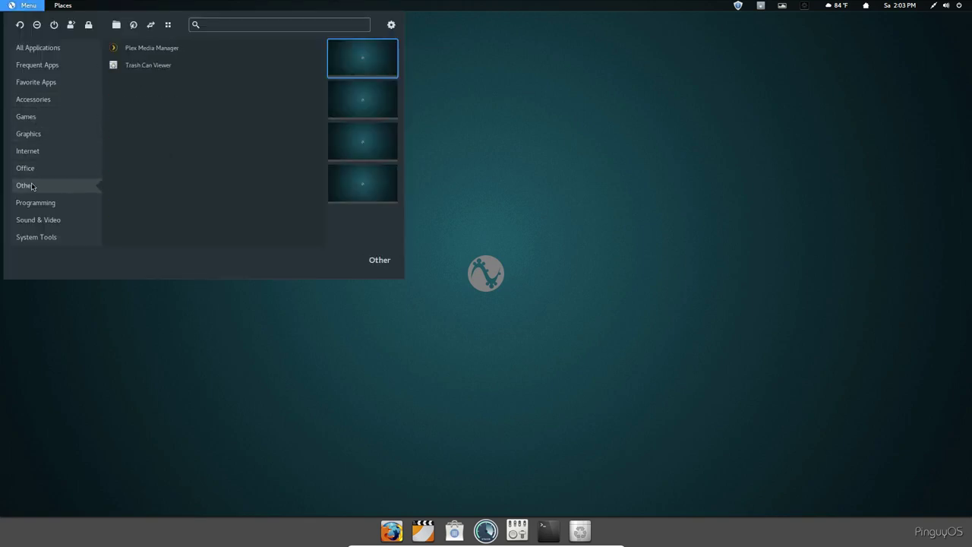
left_click(172, 50)
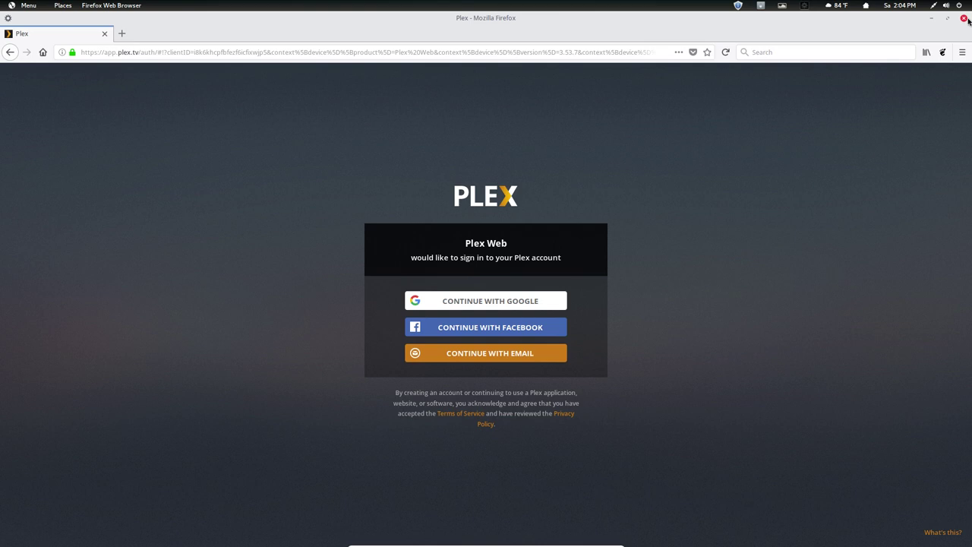
left_click(965, 19)
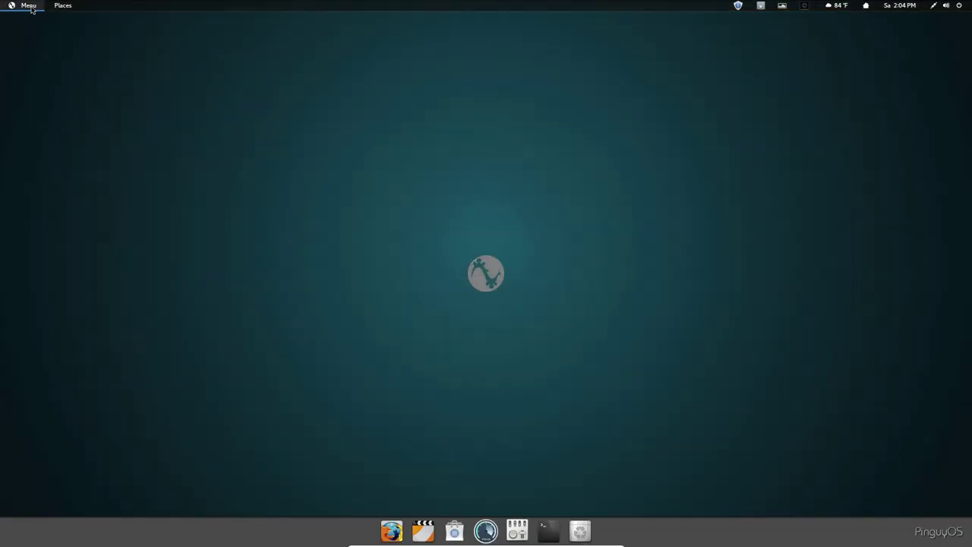
Browse the Other and Programming menu categories, then scroll through the System Tools apps down to Settings and Software.
left_click(32, 10)
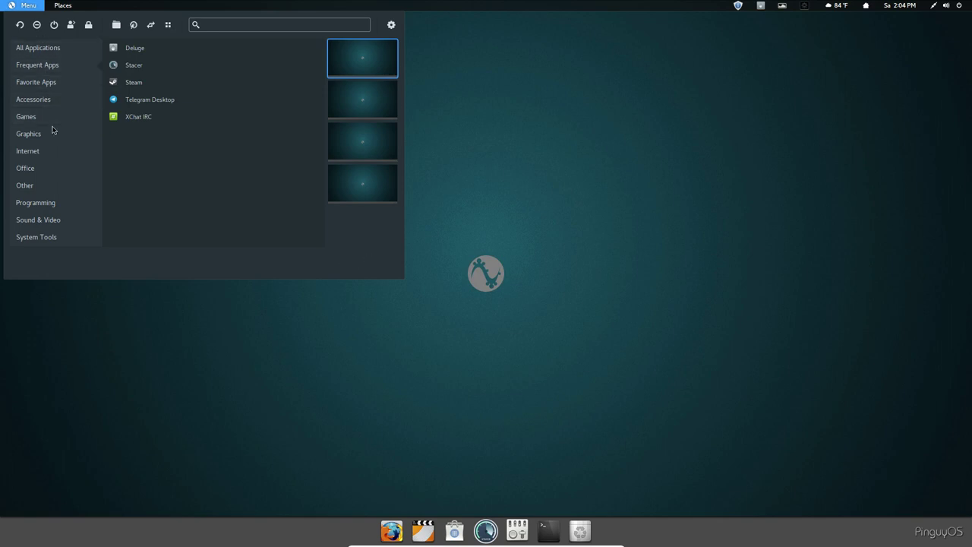
mouse_move(42, 187)
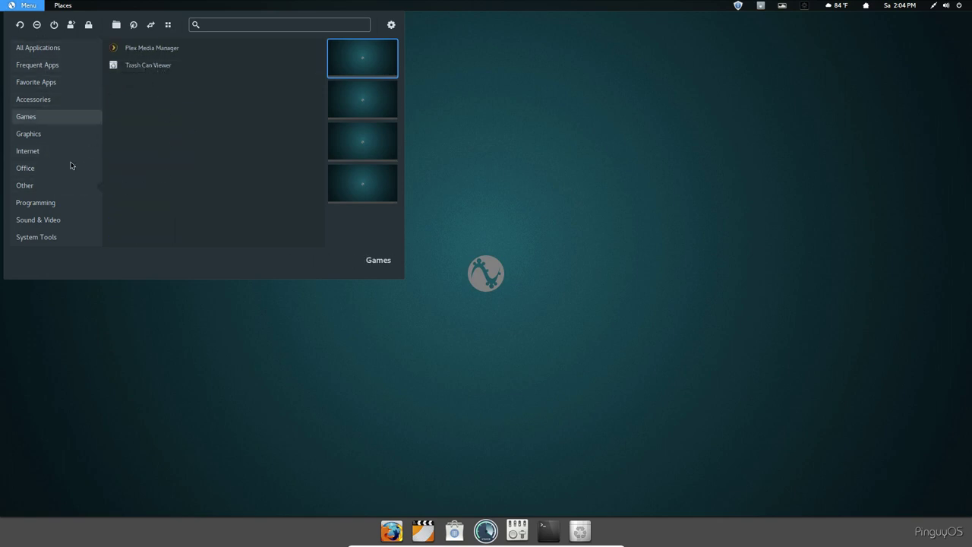
mouse_move(43, 206)
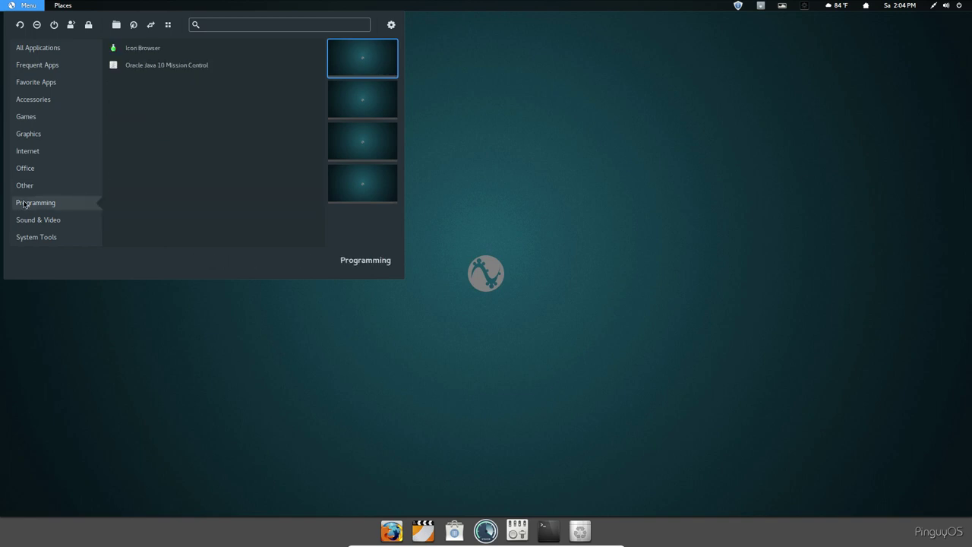
mouse_move(28, 237)
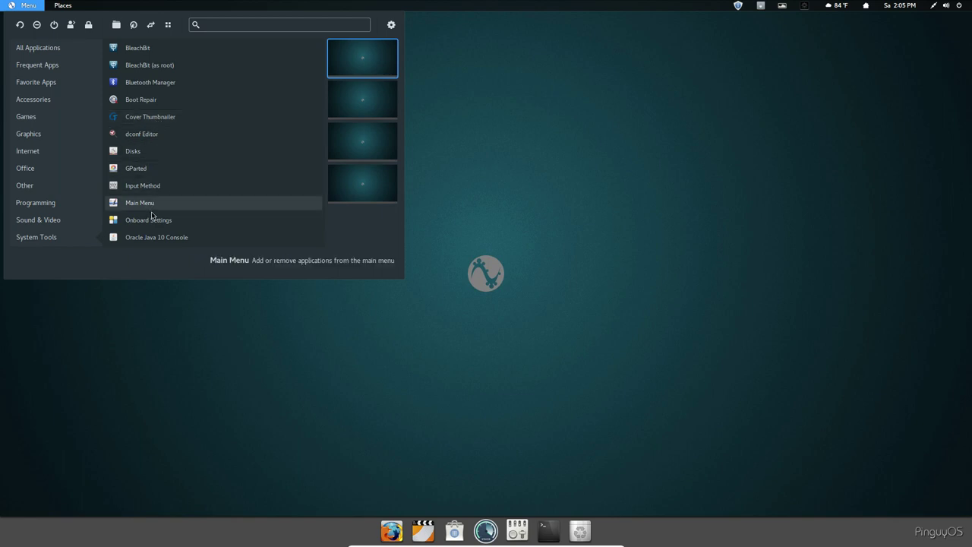
scroll(151, 221, "down", 5)
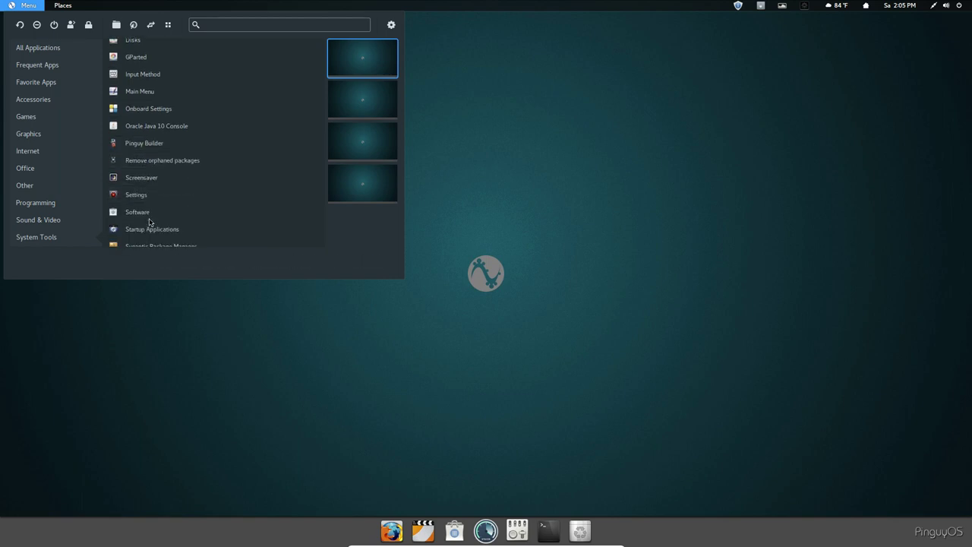
Launch Pinguy Builder with administrator rights, dismiss its backup warning, then close it from the gear menu.
left_click(147, 148)
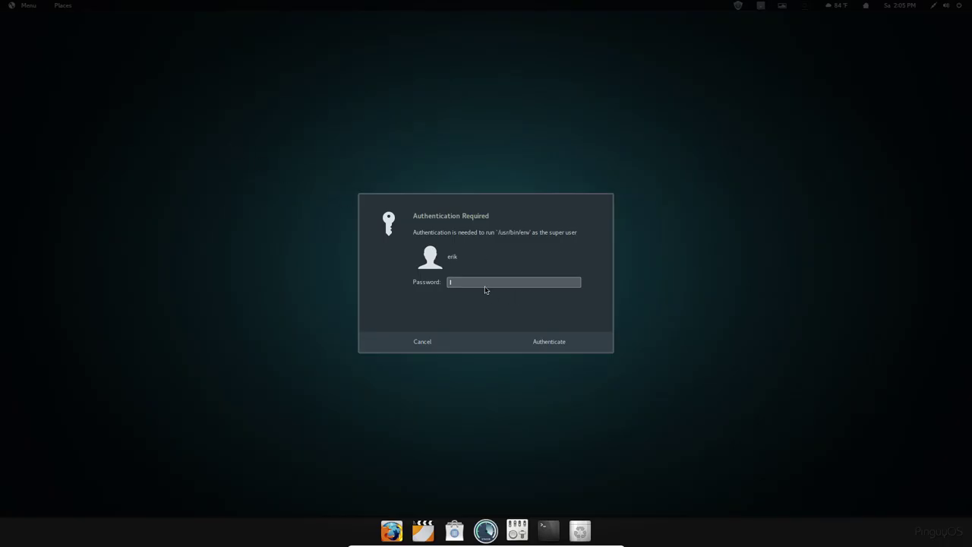
key("Return")
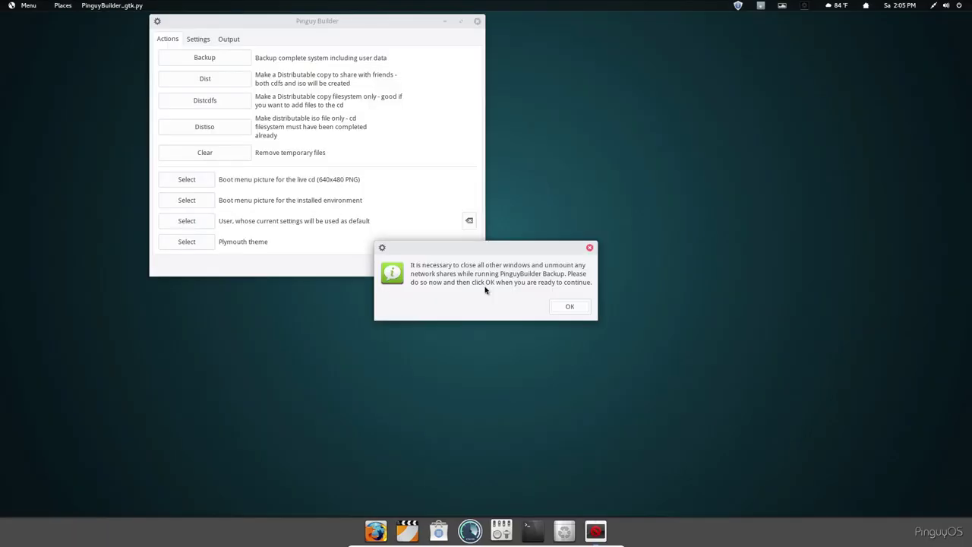
left_click(576, 310)
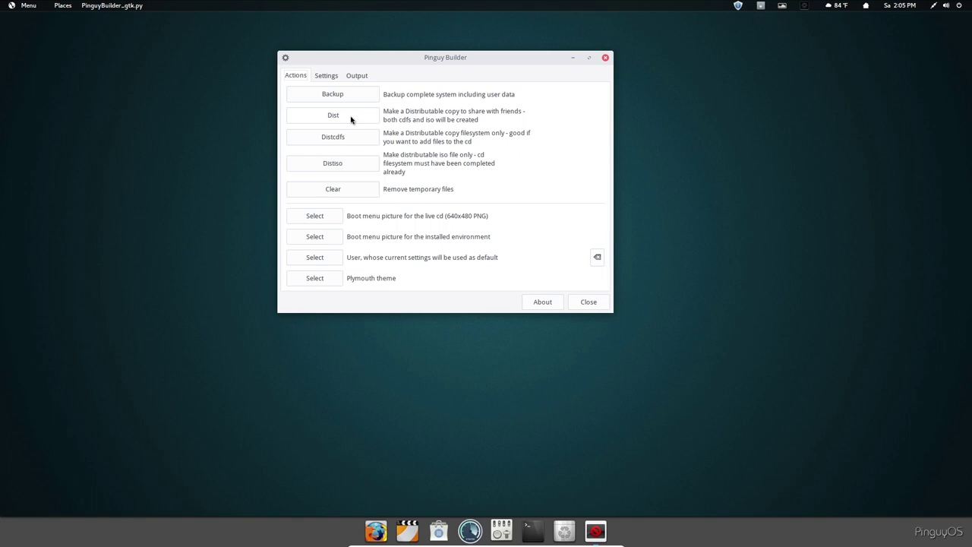
left_click(285, 57)
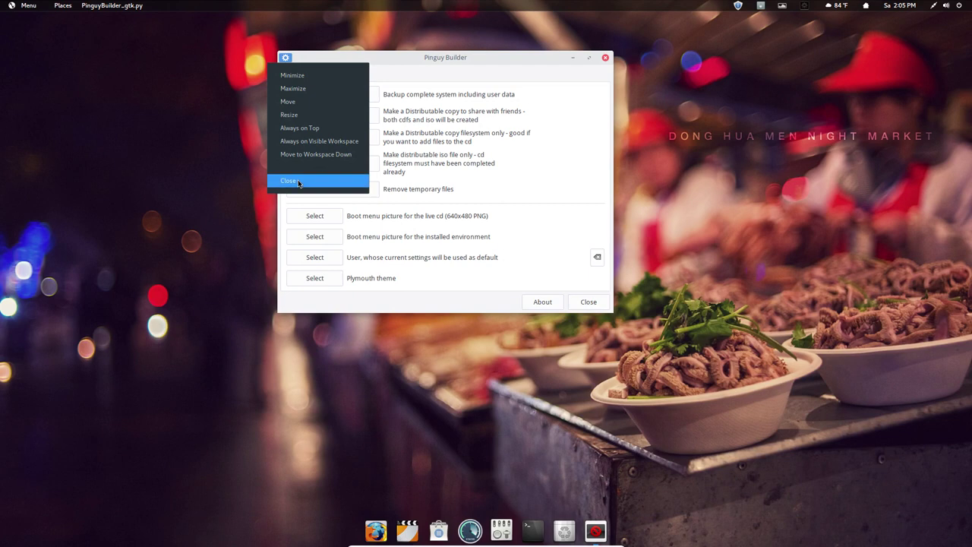
left_click(289, 181)
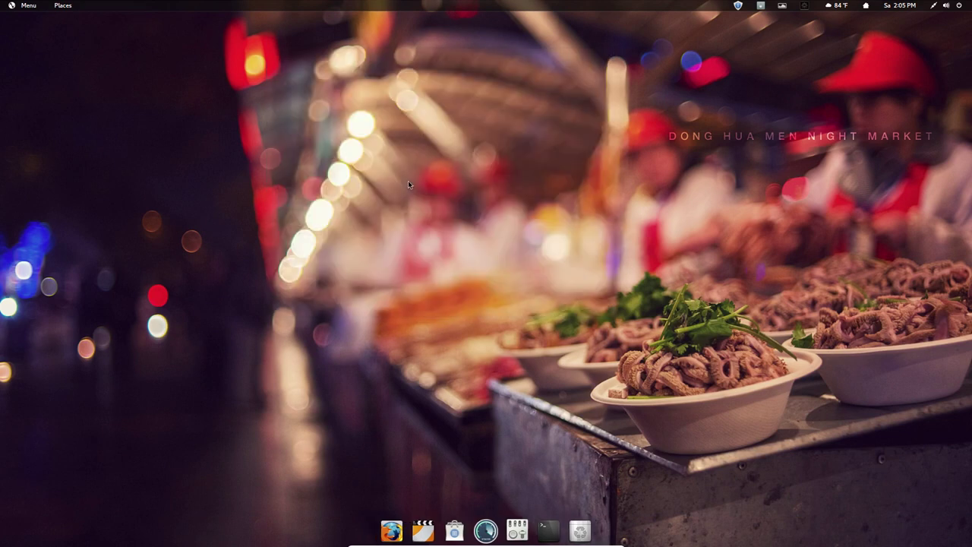
Launch Y PPA Manager from System Tools, authenticating with the account password, then close its window.
left_click(29, 7)
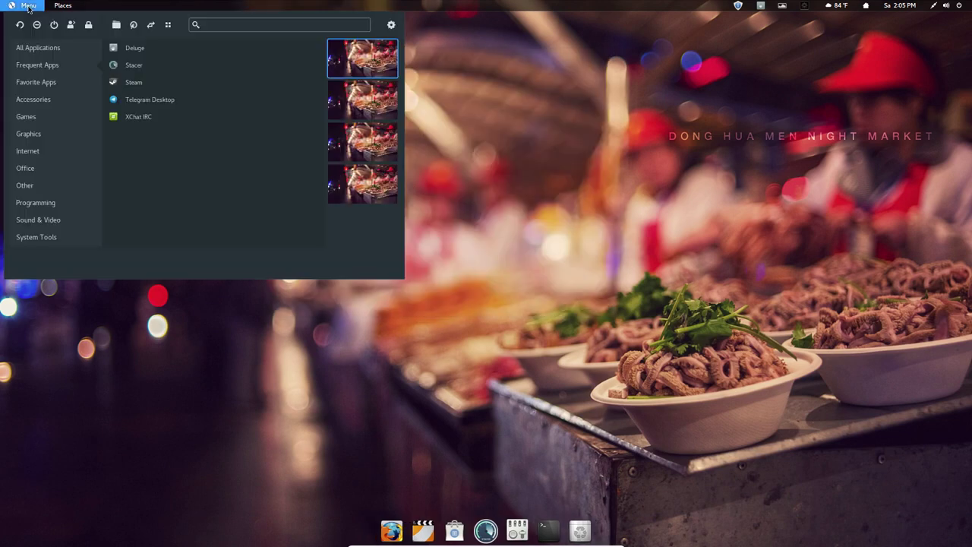
left_click(36, 236)
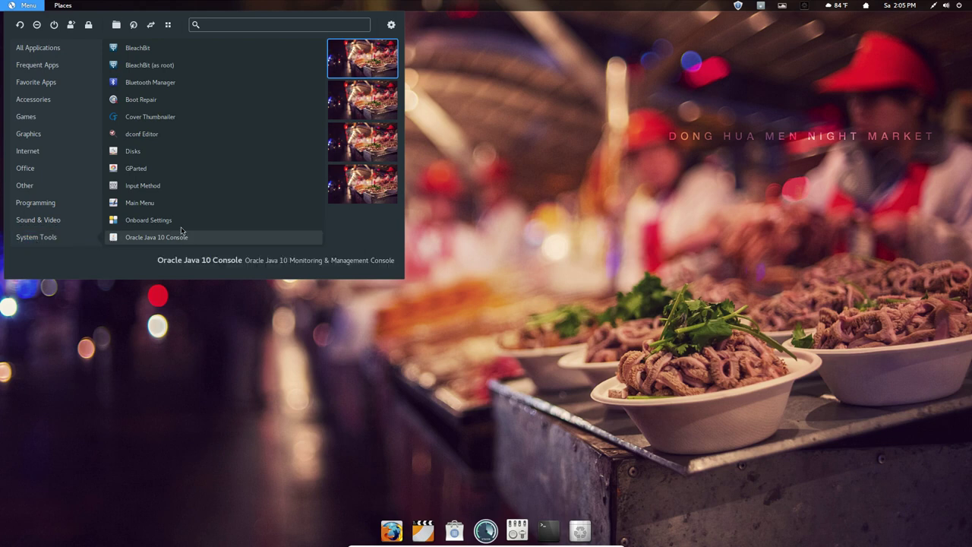
scroll(182, 236, "down", 5)
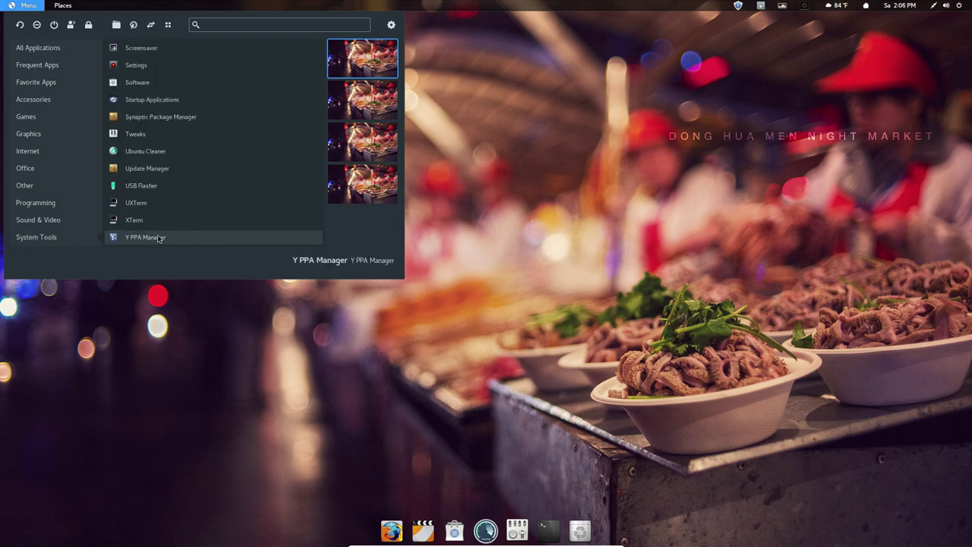
left_click(140, 238)
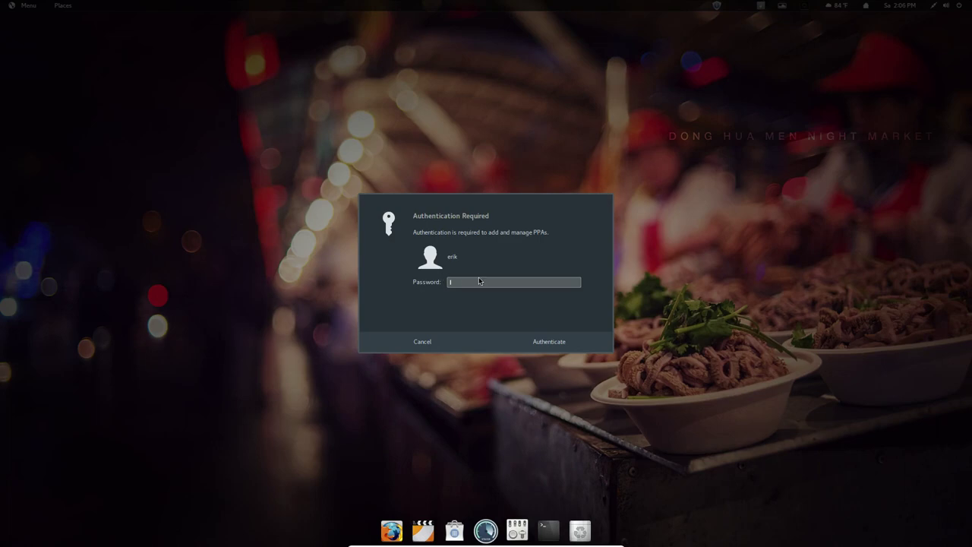
type("••••")
key("Return")
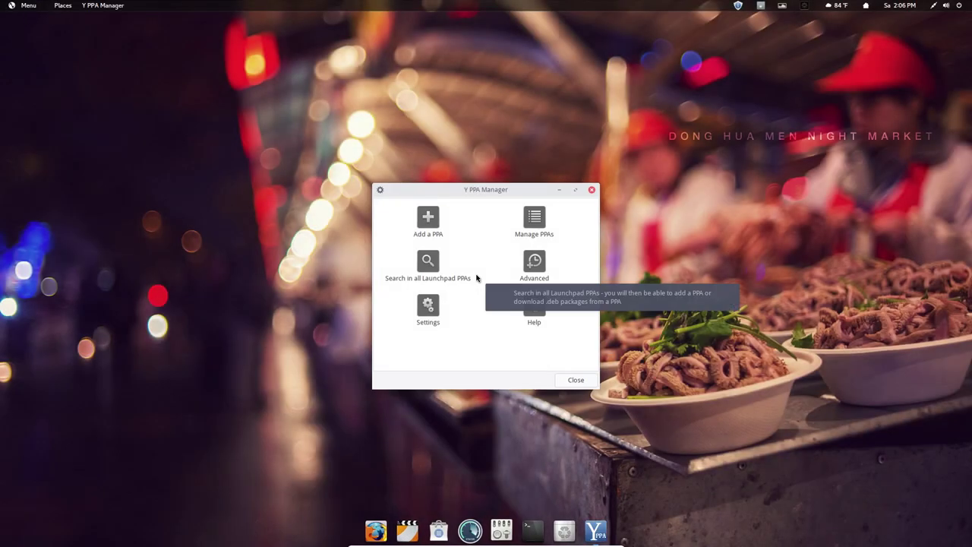
left_click(593, 192)
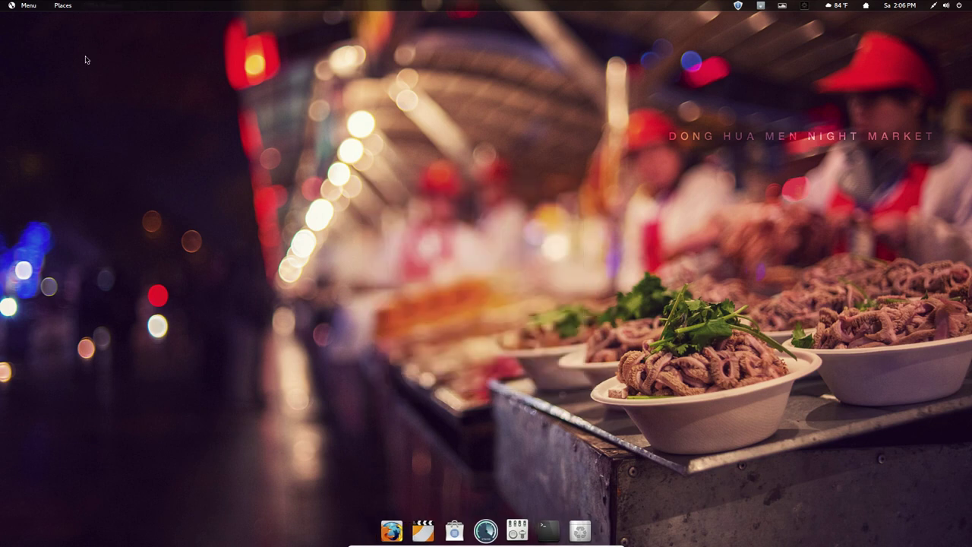
Launch USB Flasher from System Tools, authenticating with the account password.
left_click(28, 5)
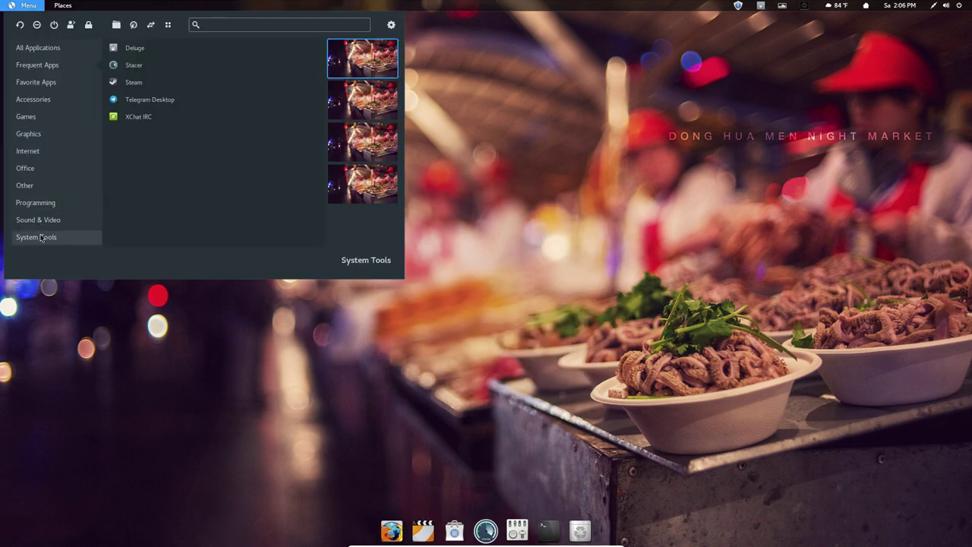
mouse_move(41, 239)
scroll(155, 236, "down", 3)
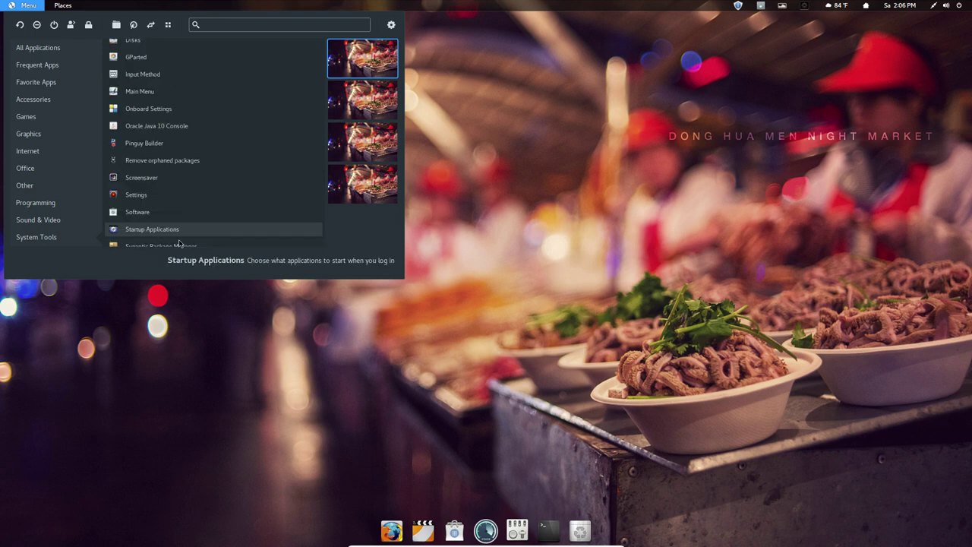
scroll(202, 207, "down", 3)
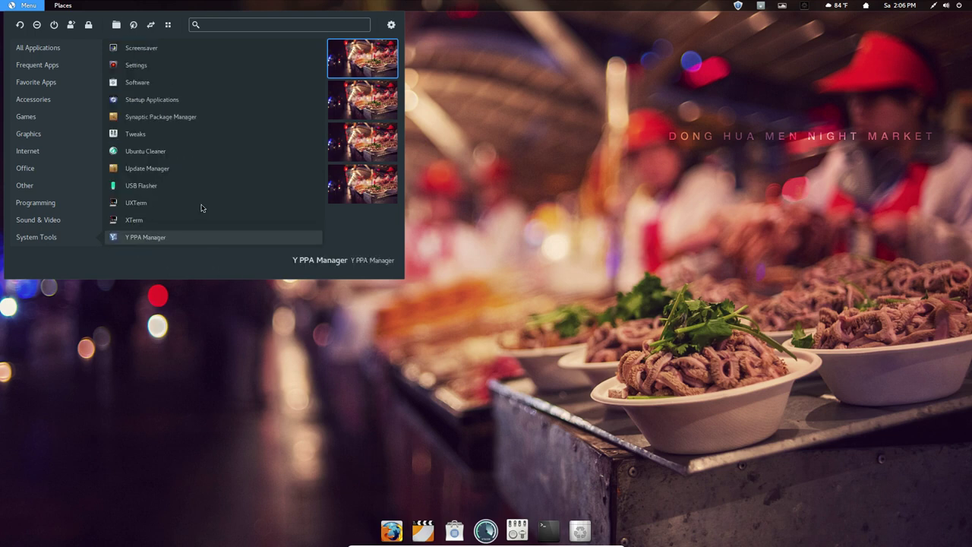
left_click(148, 192)
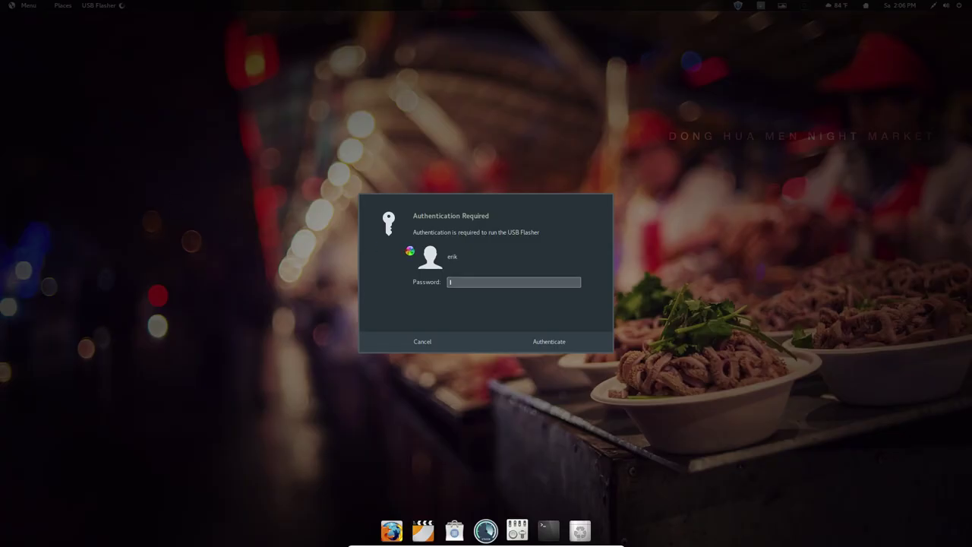
type("••••")
key("Return")
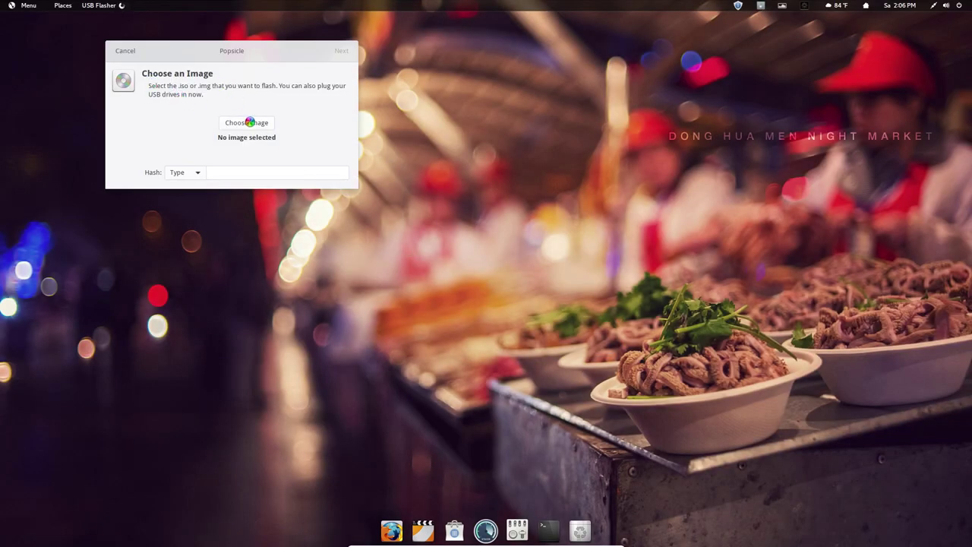
Inspect the SHA256/MD5 hash type options without changing them, then cancel the flasher.
left_click(197, 172)
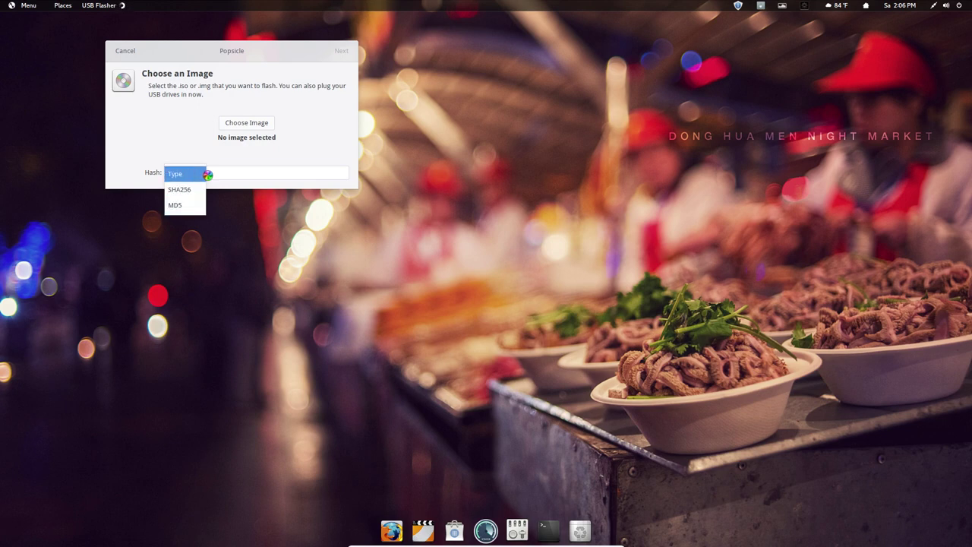
left_click(239, 173)
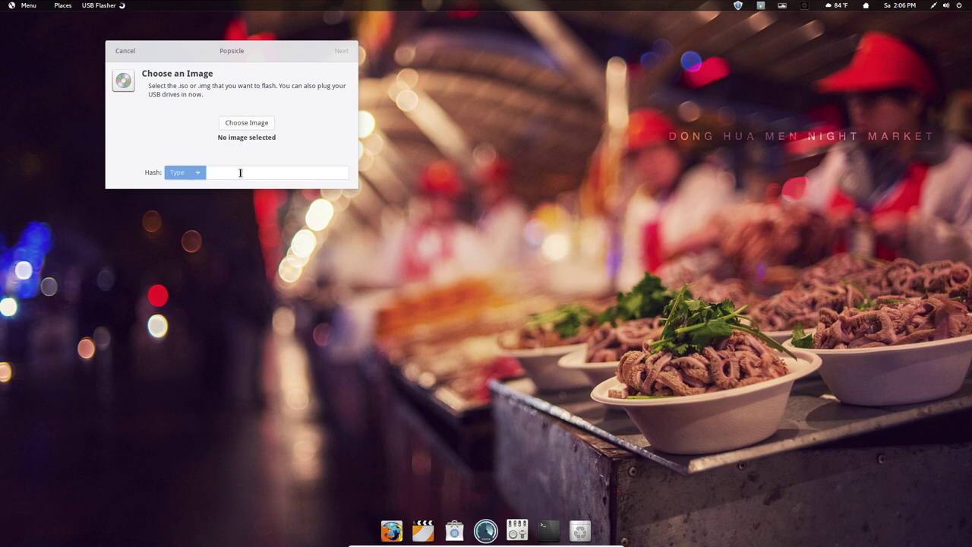
left_click(125, 51)
left_click(21, 5)
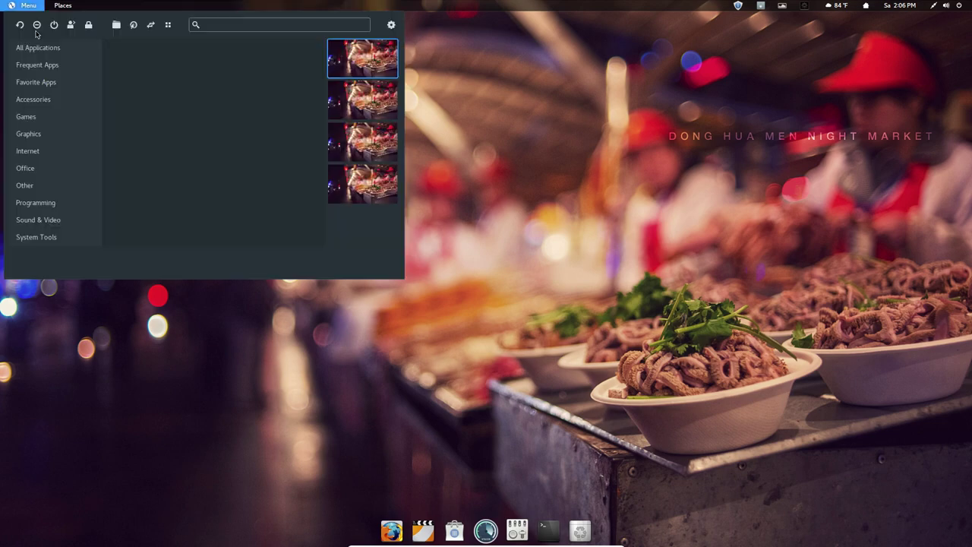
Lock the session from the Menu's lock icon, then unlock it with the account password.
left_click(32, 24)
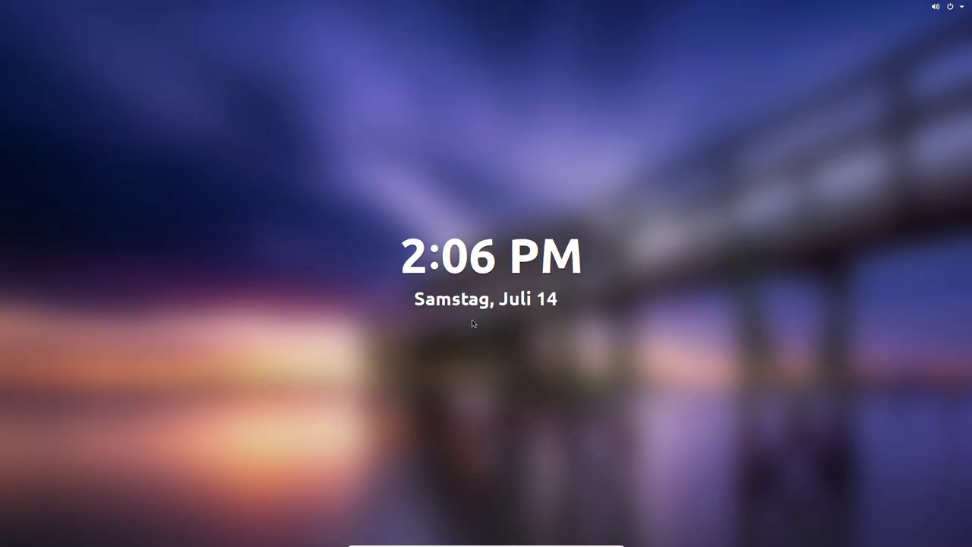
left_click(471, 319)
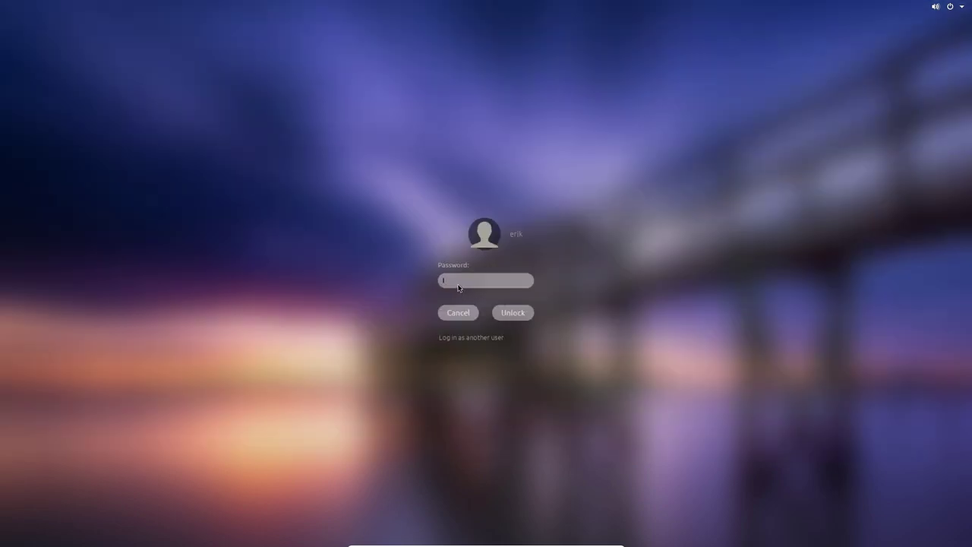
type("password")
key("Return")
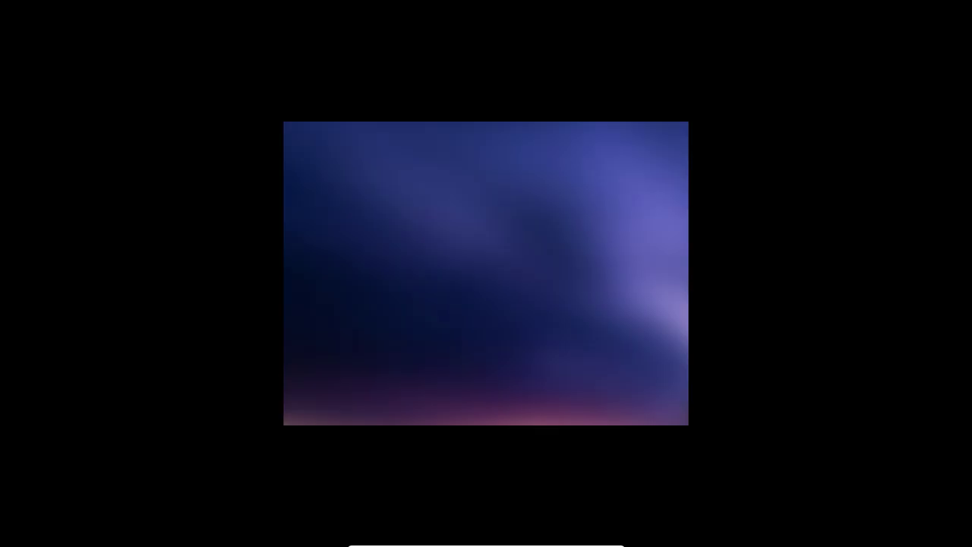
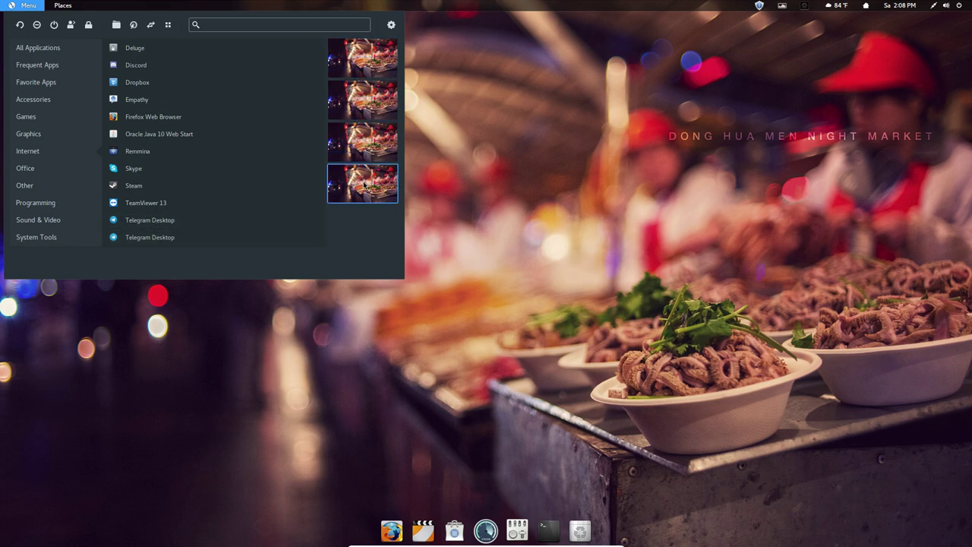
Launch Firefox and search the web for 'sardi icons'.
left_click(460, 69)
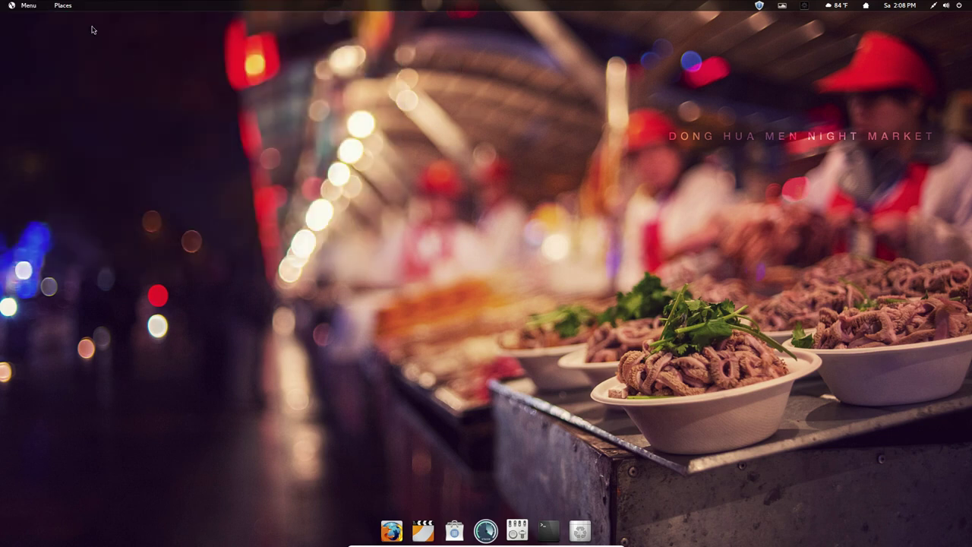
left_click(391, 529)
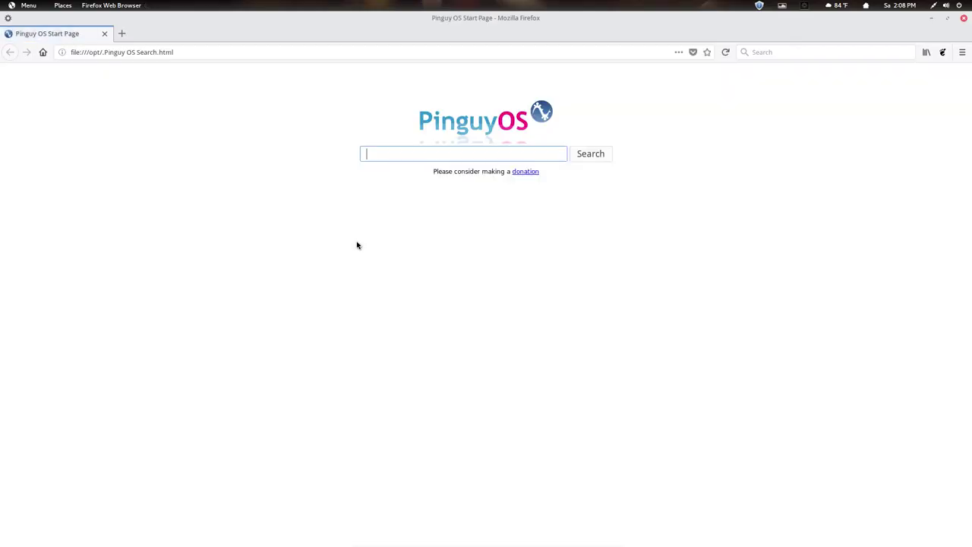
left_click(187, 58)
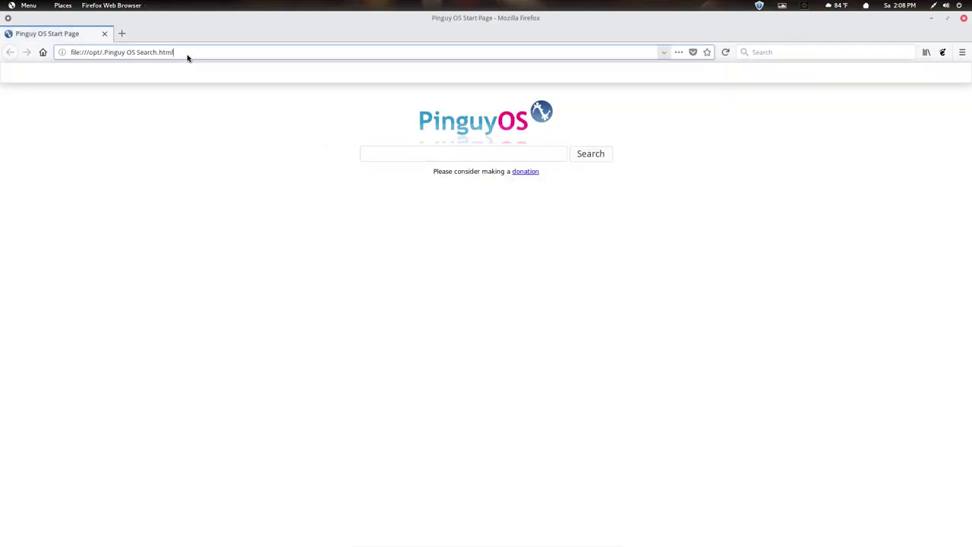
type("sard")
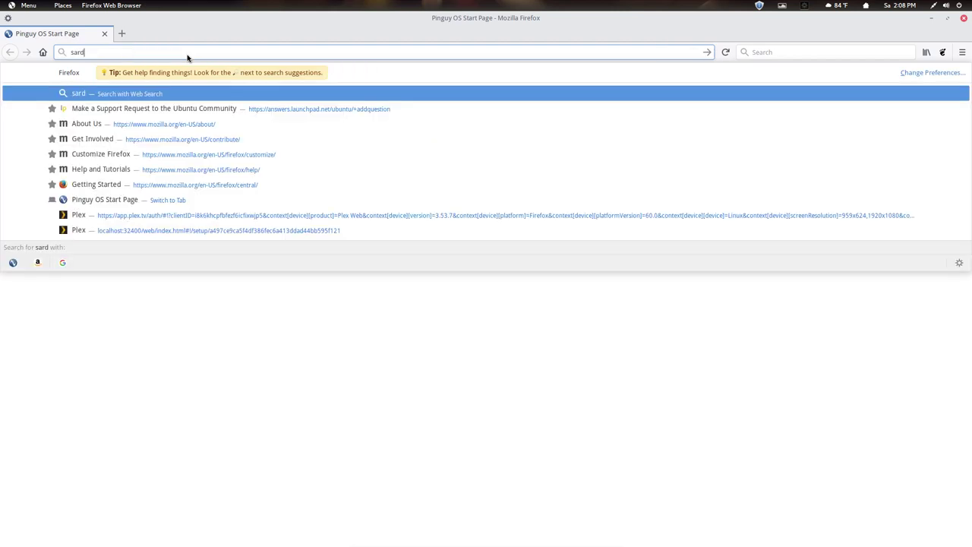
type("i i")
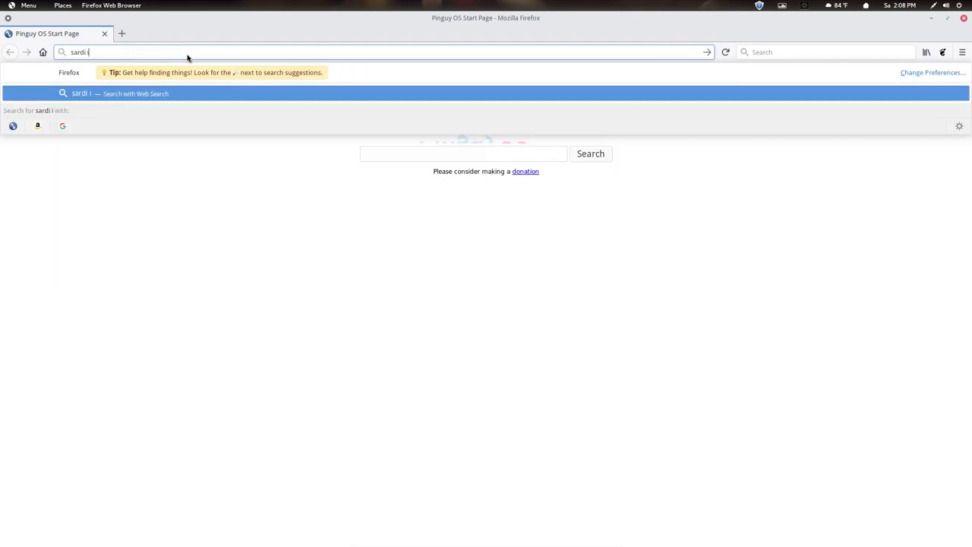
type(" cions")
key("Return")
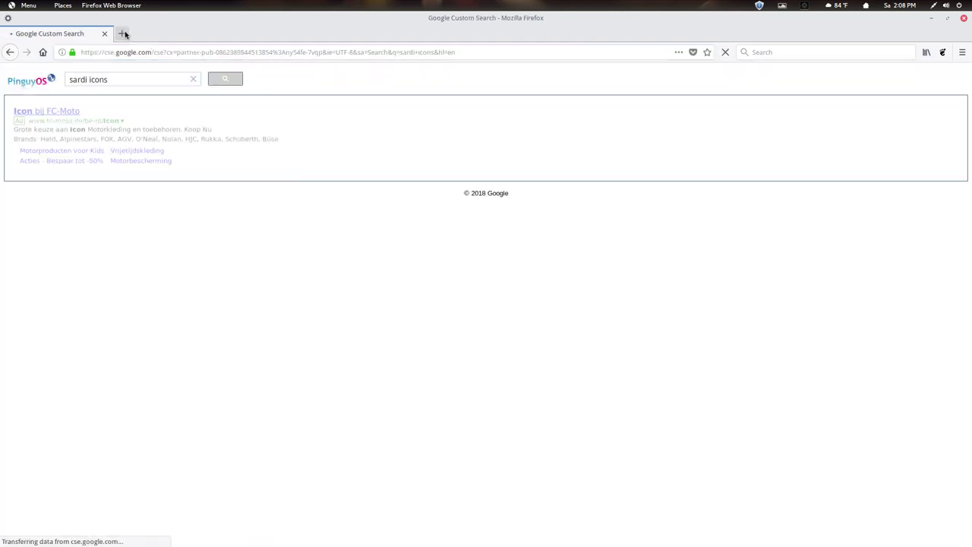
In a new tab, search the web for 'surfn icons'.
left_click(124, 34)
left_click(149, 56)
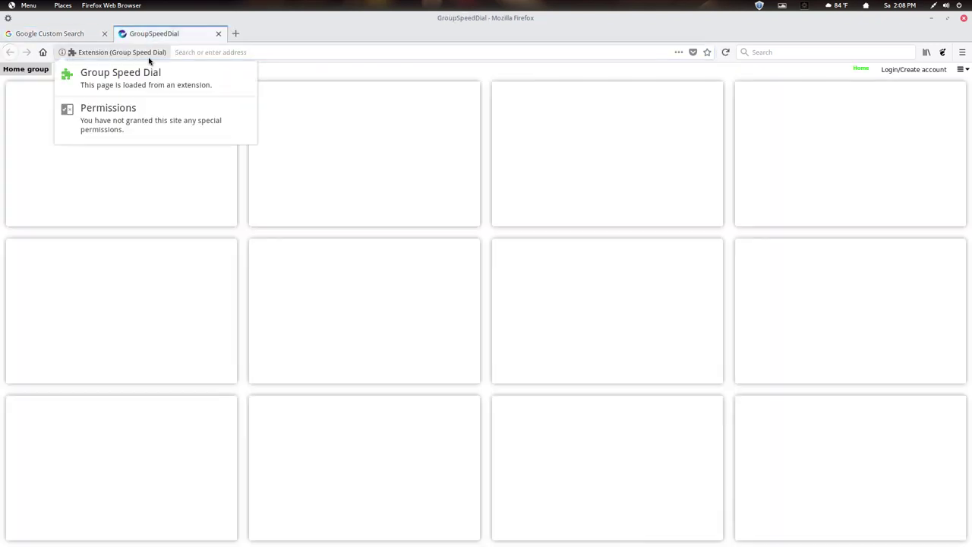
left_click(292, 52)
type("su")
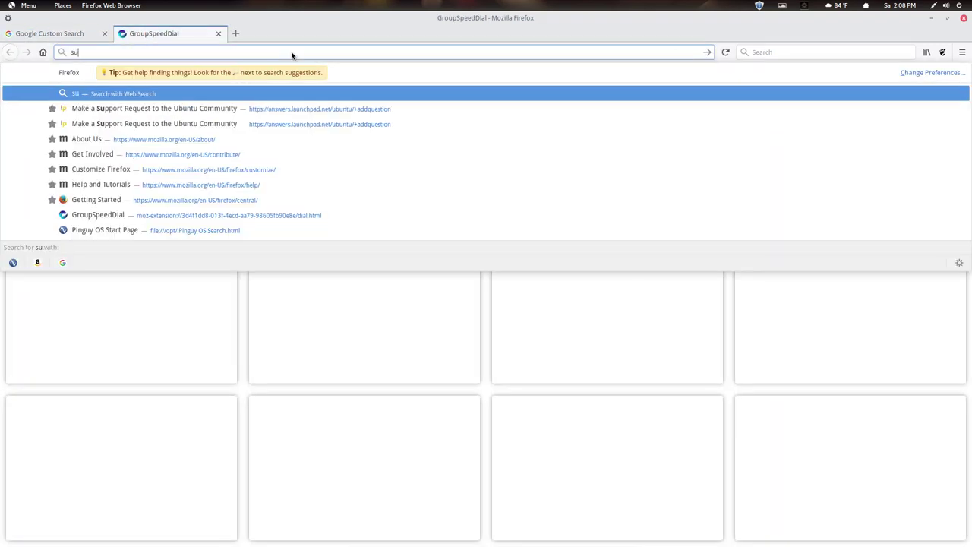
type("rfn icons")
key("Return")
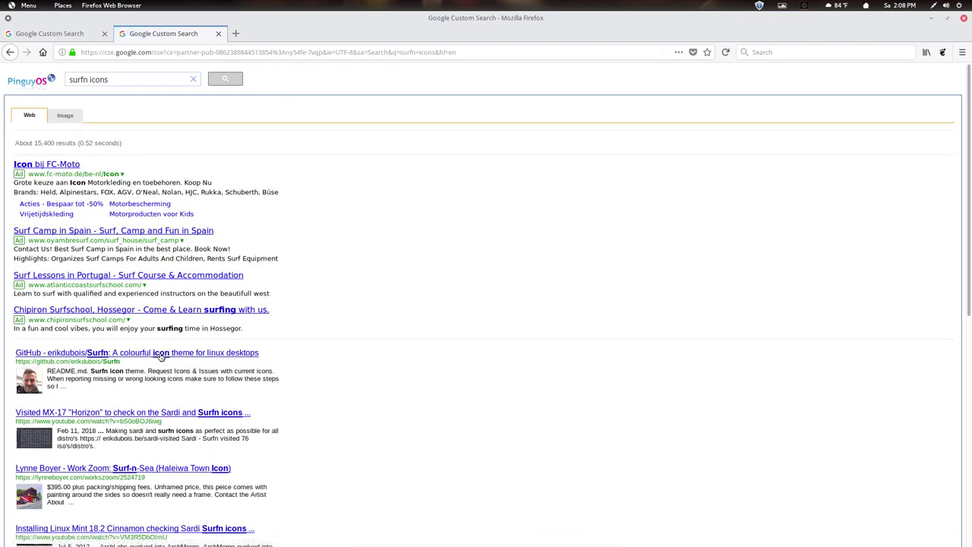
Download the Surfn GitHub repository as Surfn-master.zip, then return to the sardi results.
left_click(181, 354)
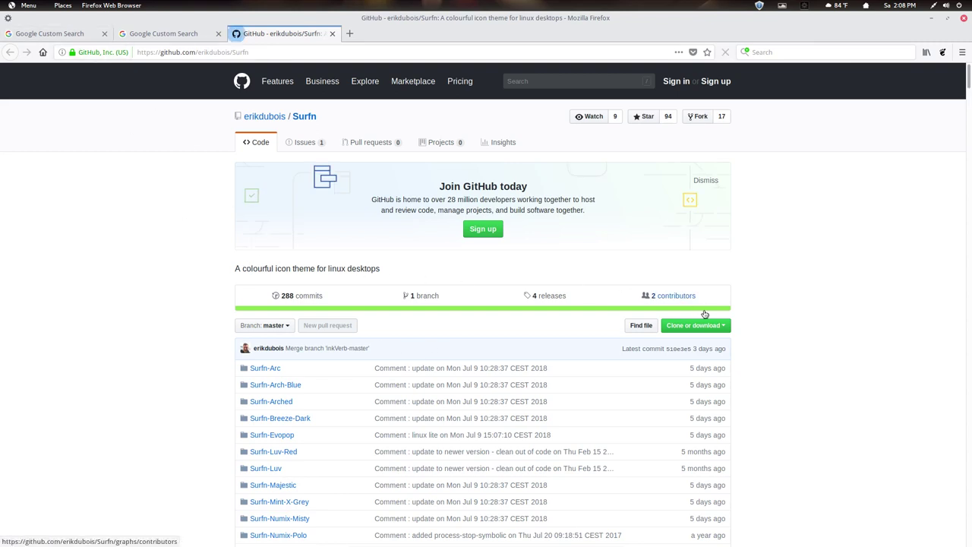
left_click(698, 327)
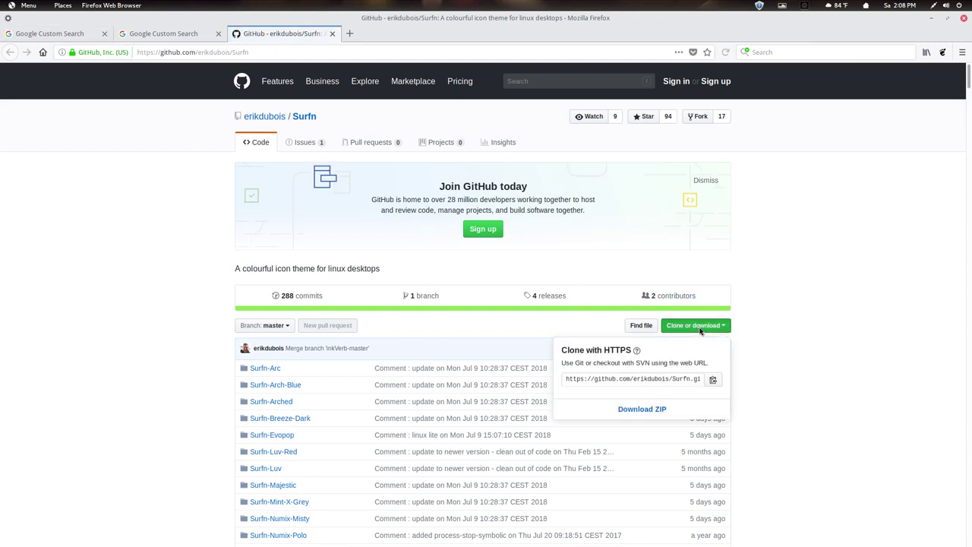
left_click(648, 412)
left_click(294, 220)
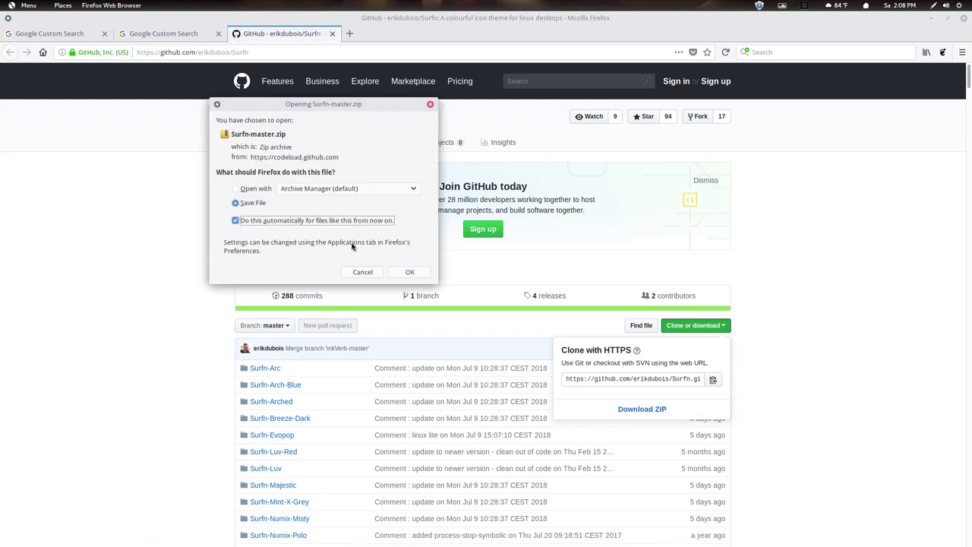
left_click(416, 277)
left_click(77, 35)
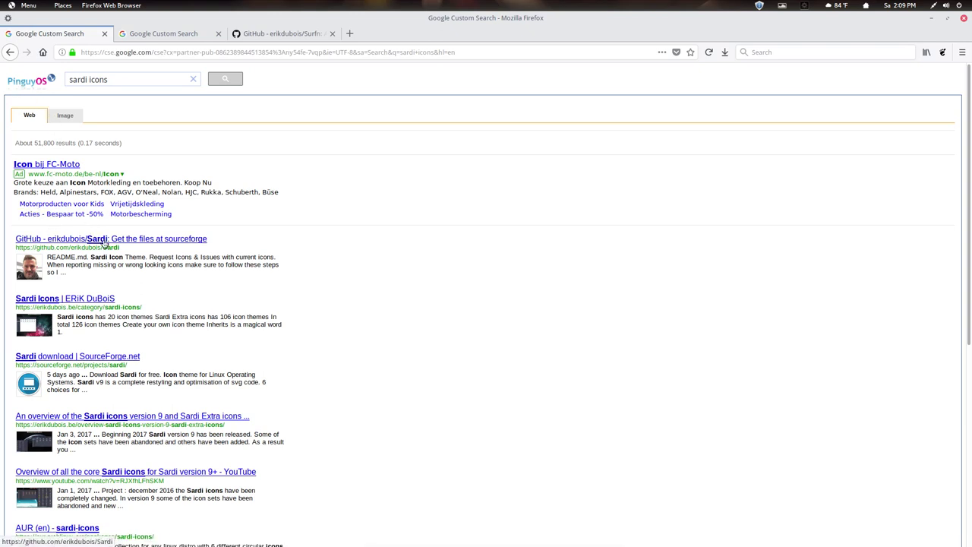
Start downloading sardi-icons-9.6-9.tar.gz from the Sardi SourceForge Files page, then return to the surfn results.
left_click(89, 357)
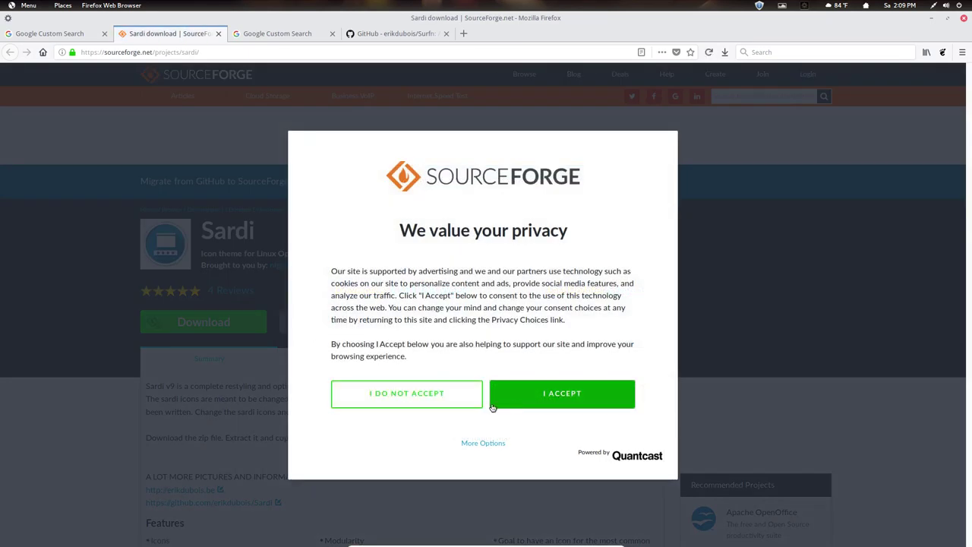
left_click(492, 403)
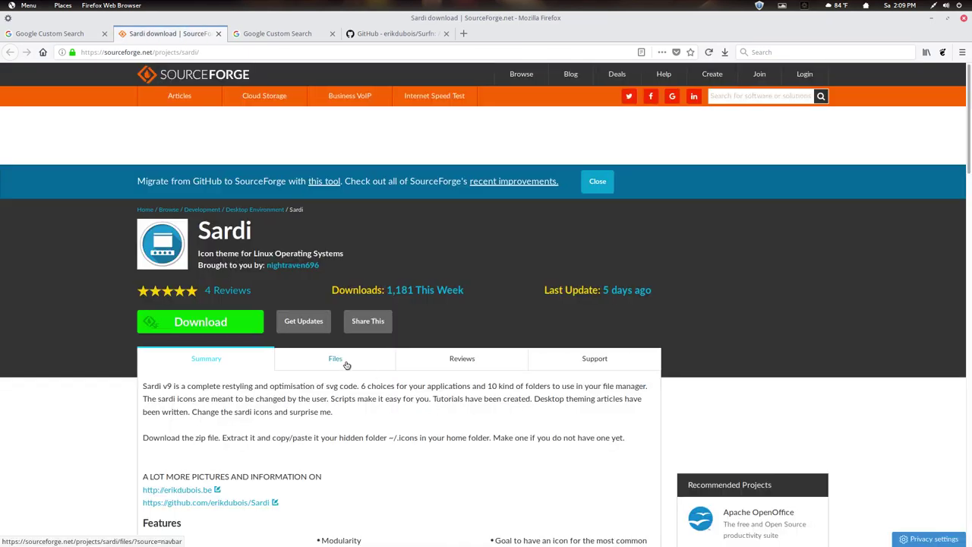
left_click(346, 366)
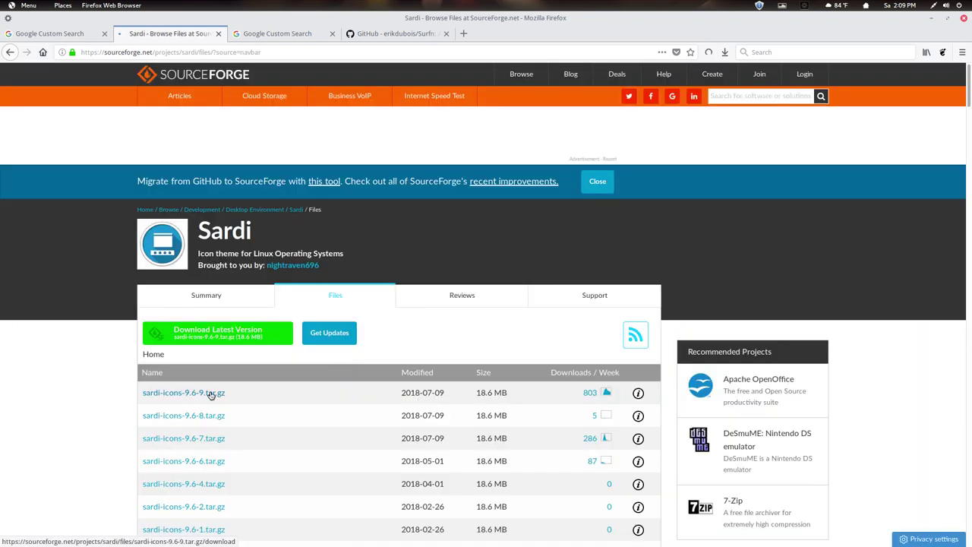
left_click(211, 394)
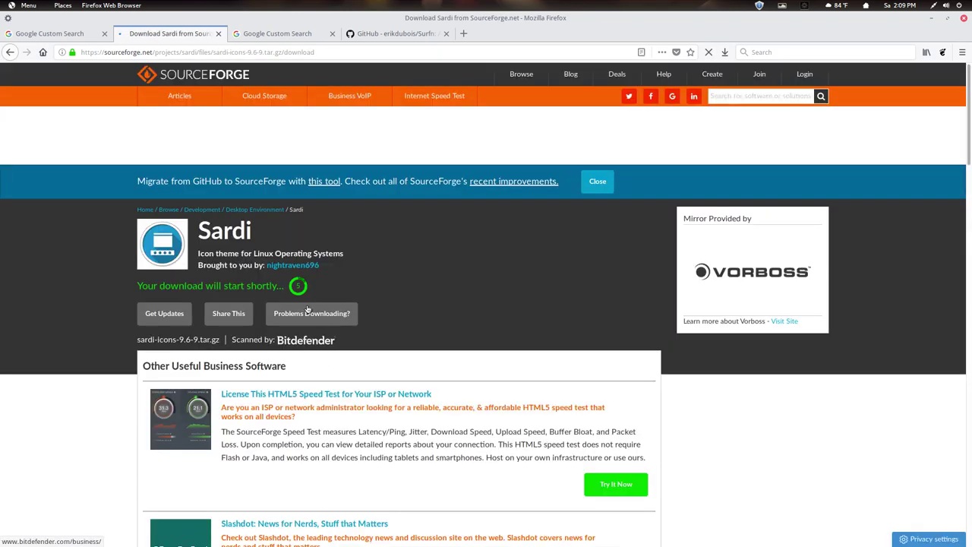
left_click(307, 312)
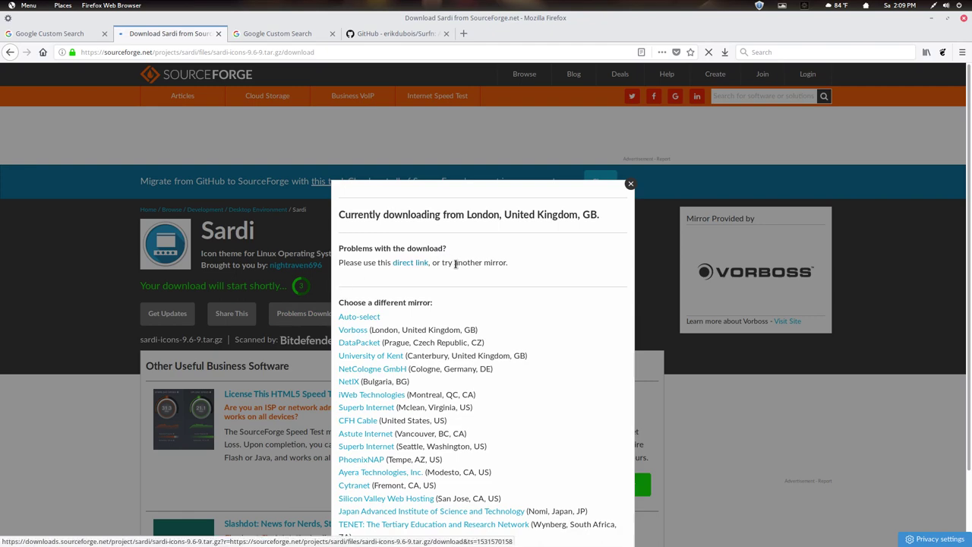
left_click(55, 425)
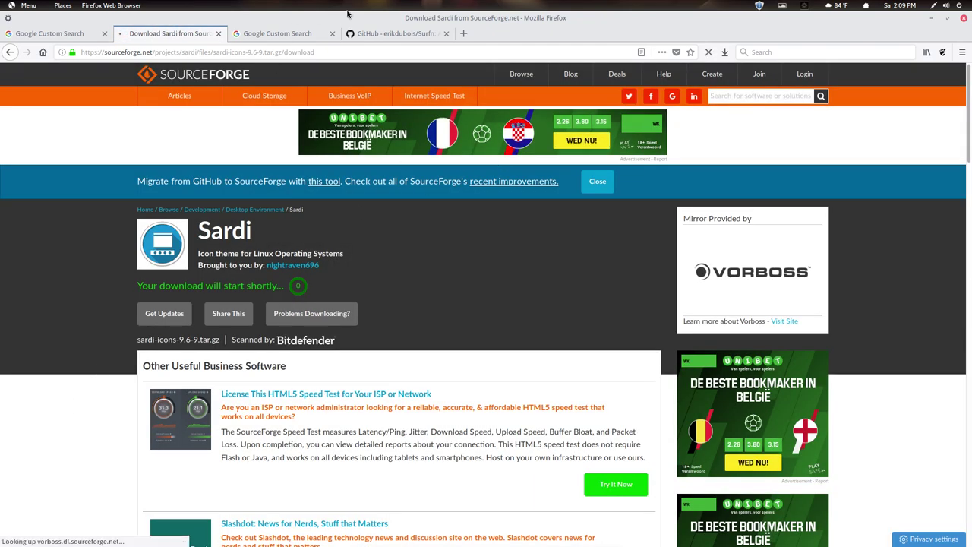
left_click(289, 34)
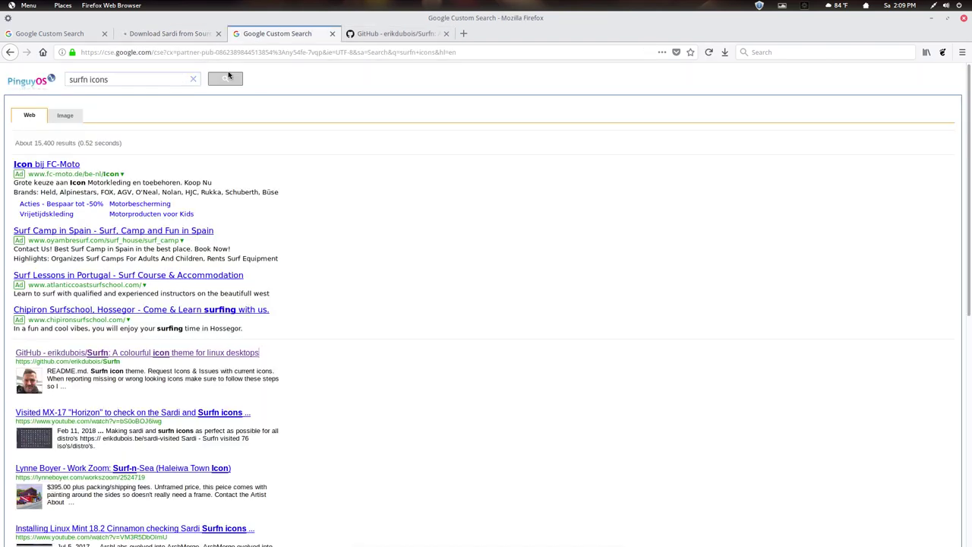
Google 'hardcode fixer foggalong' and open the Foggalong/hardcode-fixer GitHub result.
left_click(745, 54)
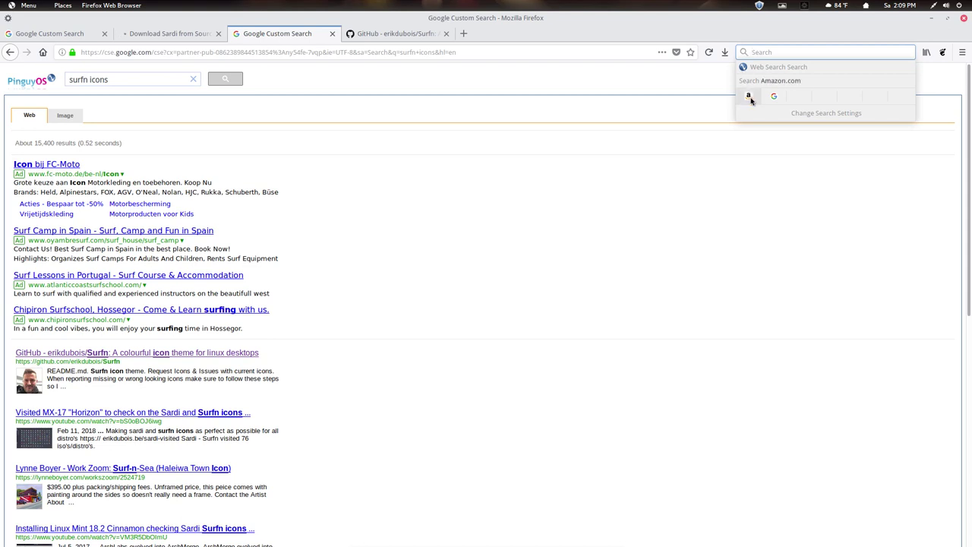
left_click(774, 97)
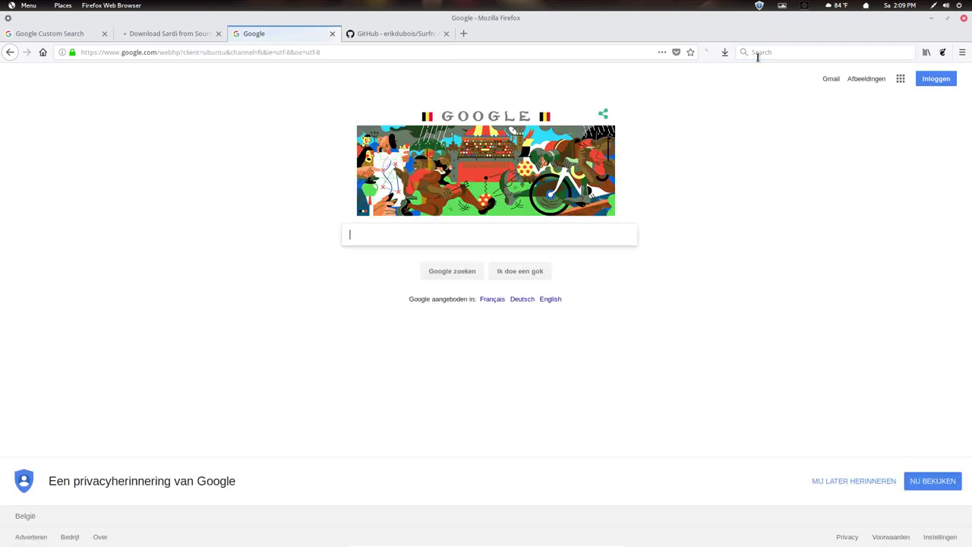
left_click(511, 236)
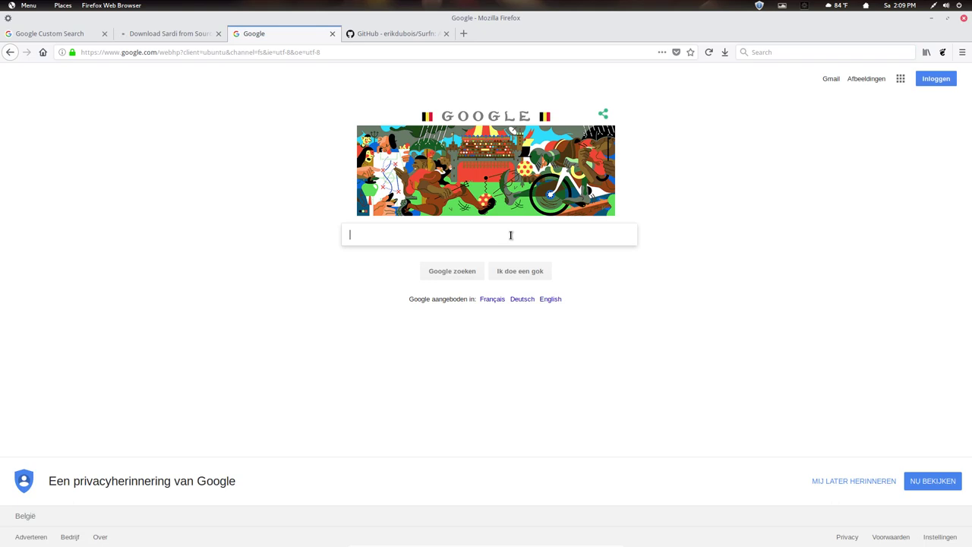
type("f")
key("BackSpace")
type("hard")
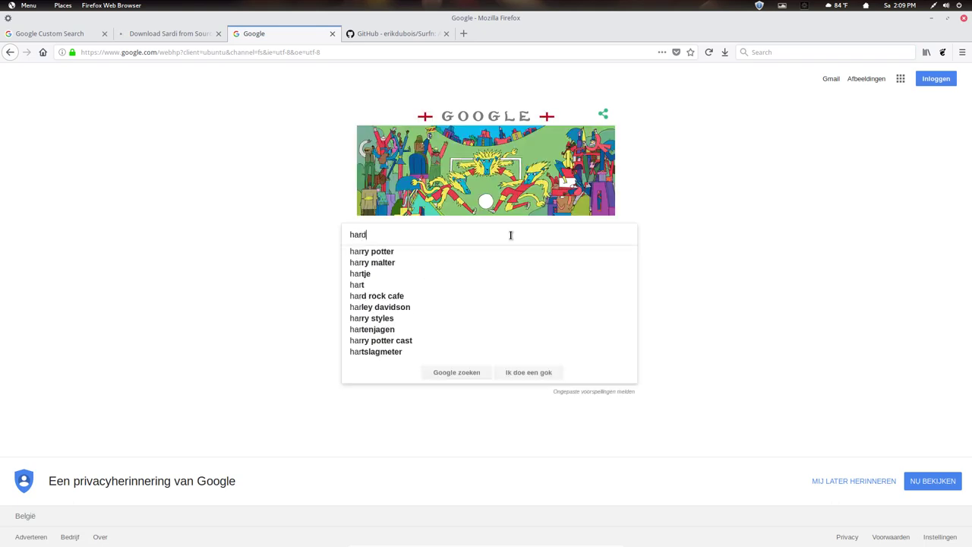
type("code fix")
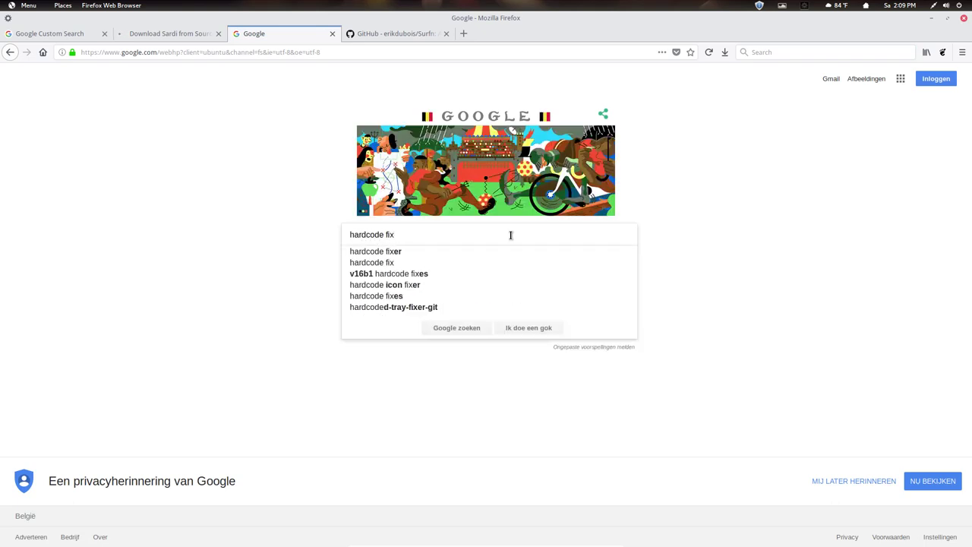
type("er foggalong")
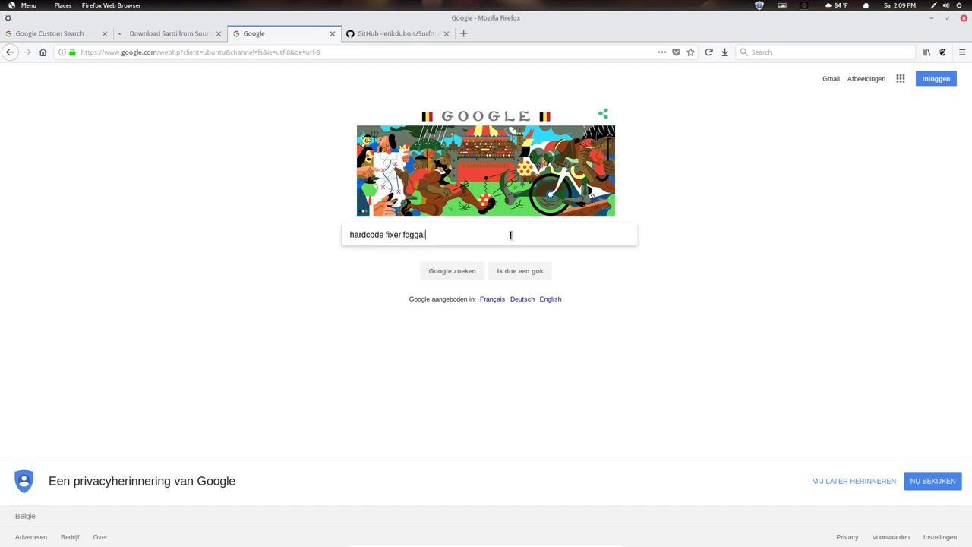
key("Return")
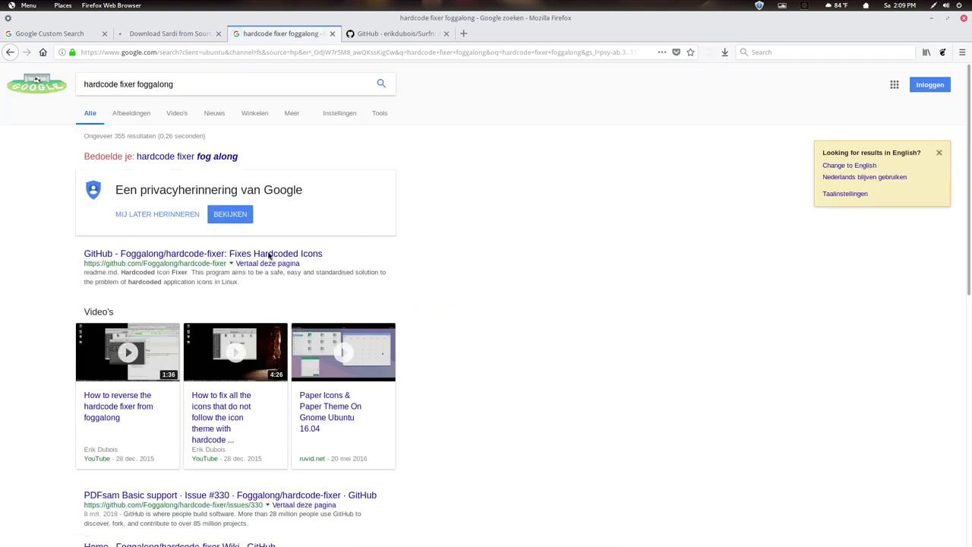
left_click(268, 255)
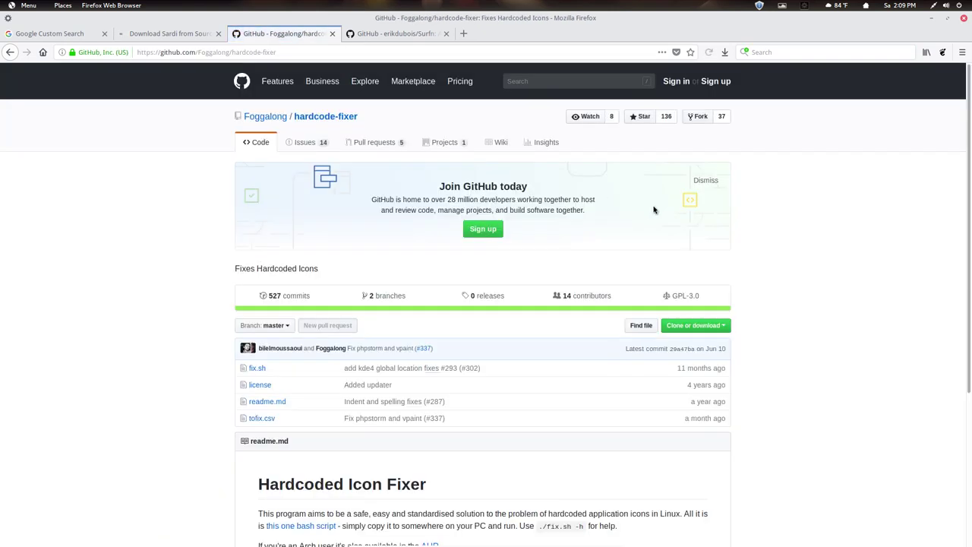
Download the hardcode-fixer repository as a ZIP from GitHub.
left_click(706, 181)
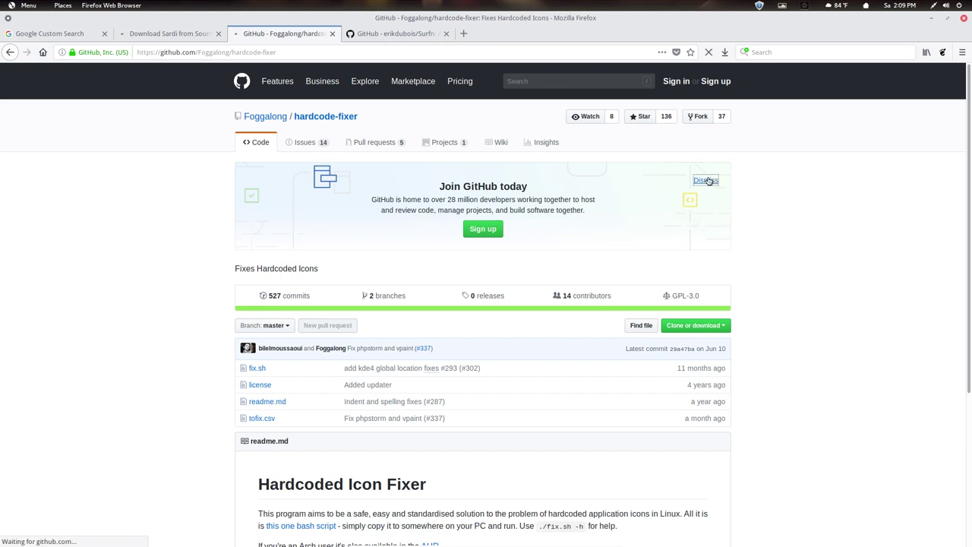
left_click(721, 227)
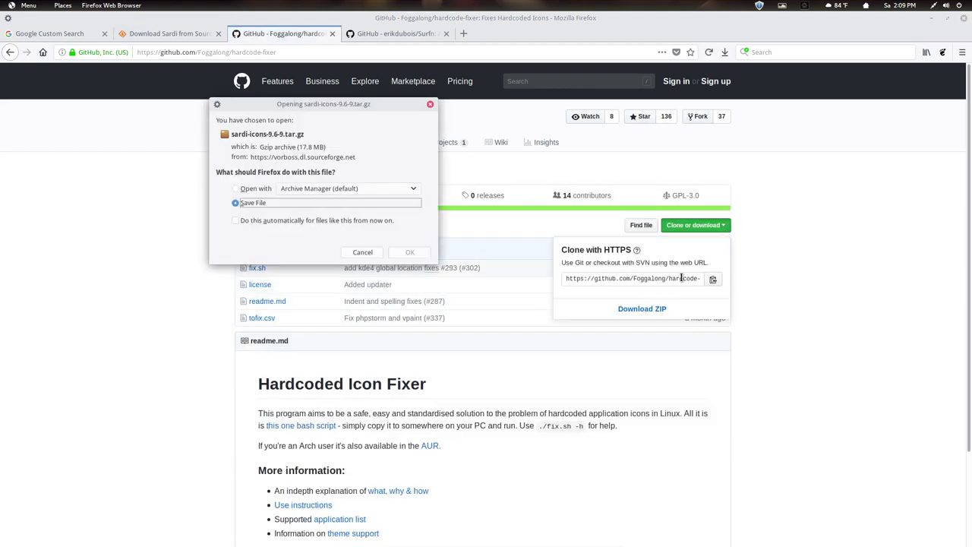
left_click(644, 310)
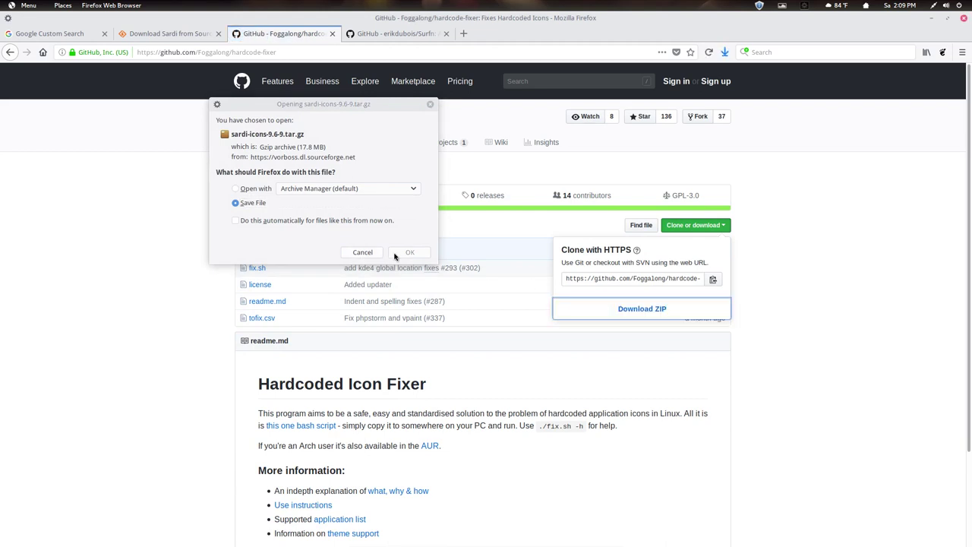
Save sardi-icons-9.6-9.tar.gz, confirm all three downloads completed, and minimise Firefox.
left_click(328, 209)
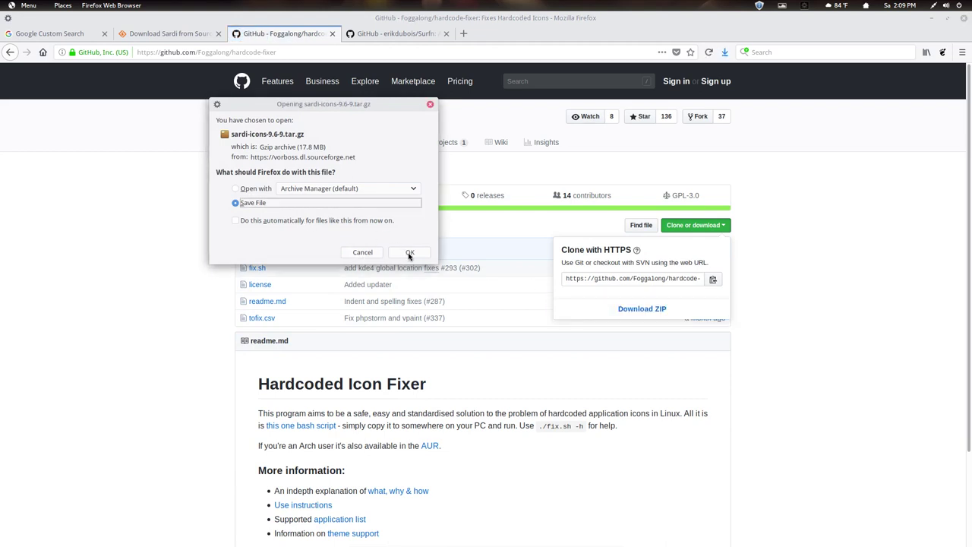
left_click(409, 254)
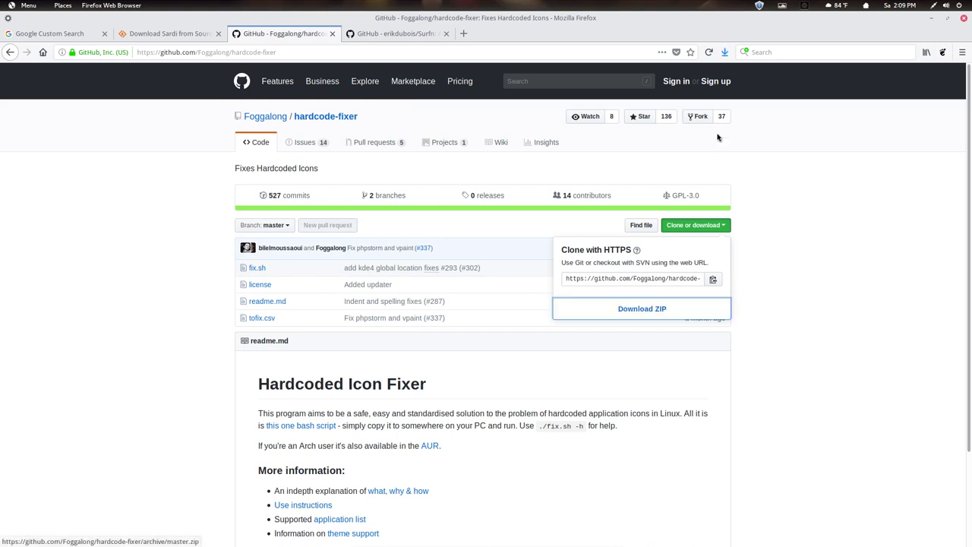
left_click(724, 53)
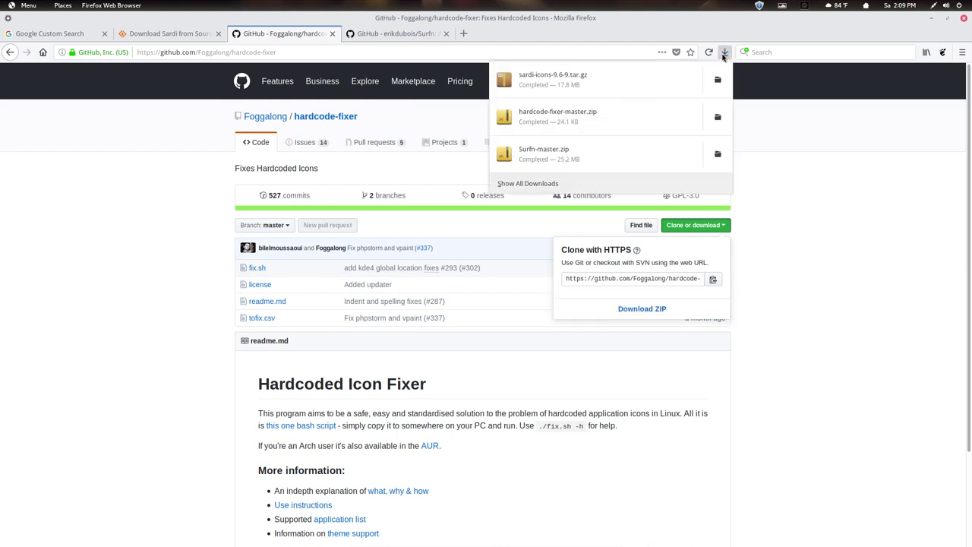
left_click(876, 180)
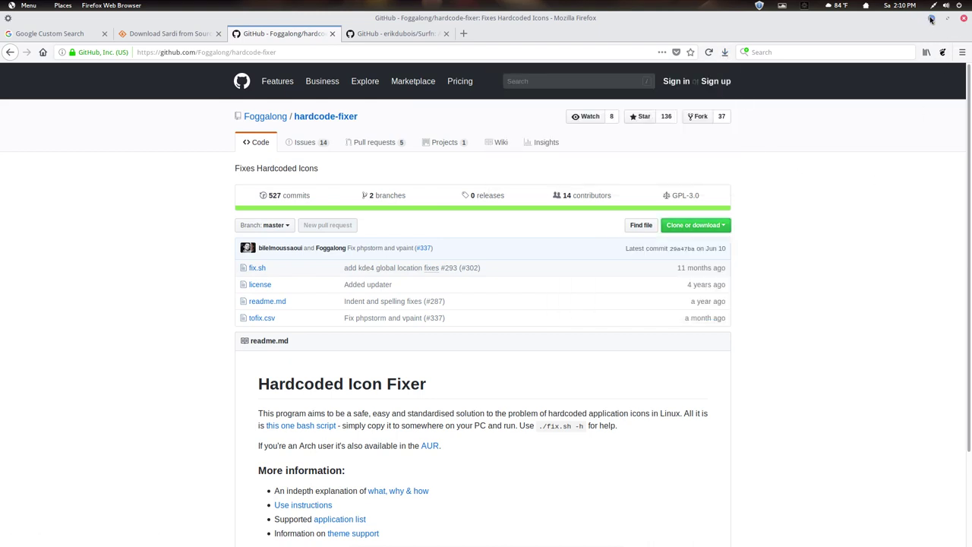
left_click(931, 19)
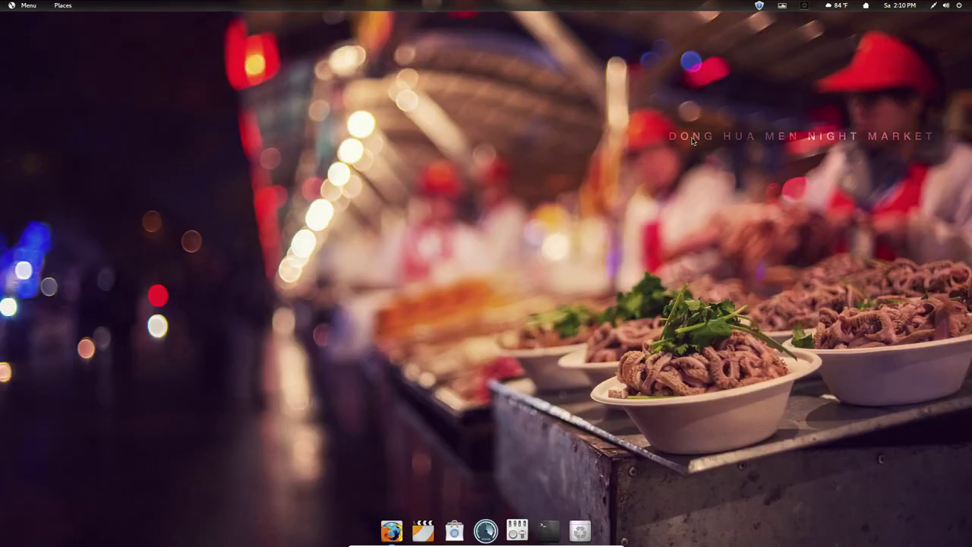
In Downloads, Extract Here both sardi-icons-9.6-9.tar.gz and hardcode-fixer-master.zip.
left_click(63, 6)
left_click(85, 62)
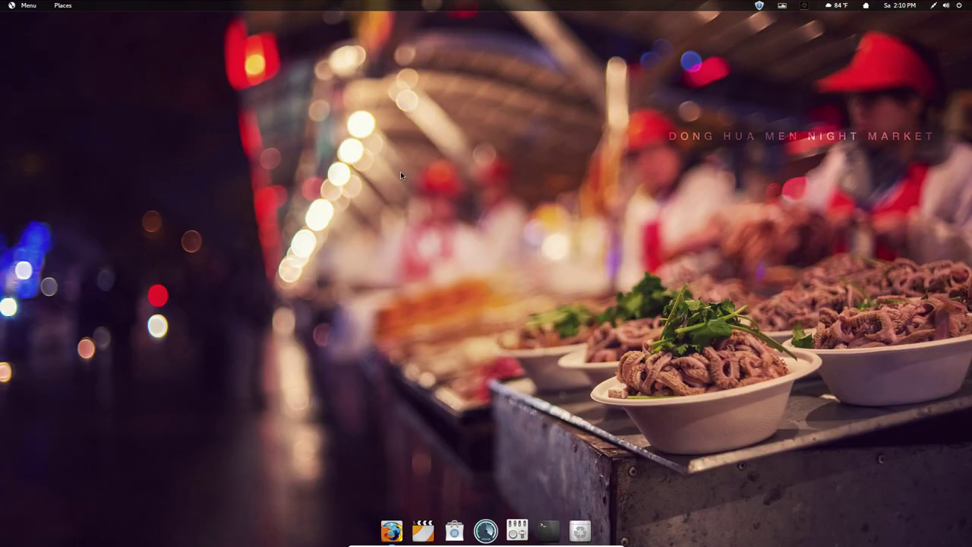
right_click(211, 151)
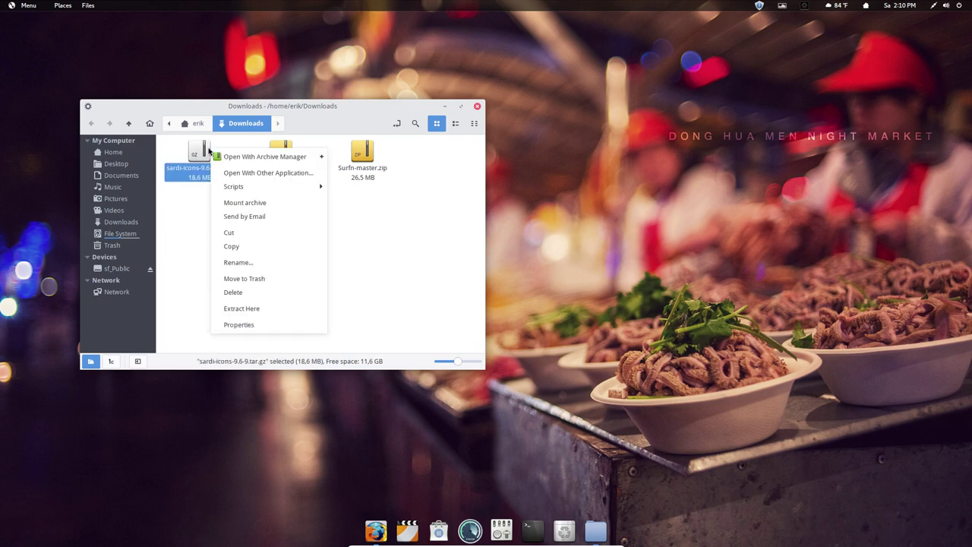
left_click(254, 310)
right_click(278, 155)
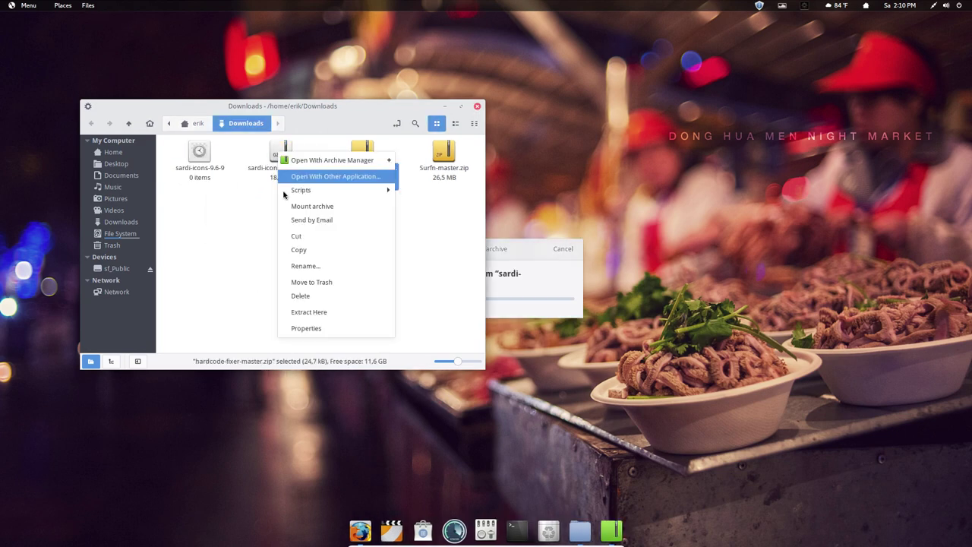
left_click(369, 149)
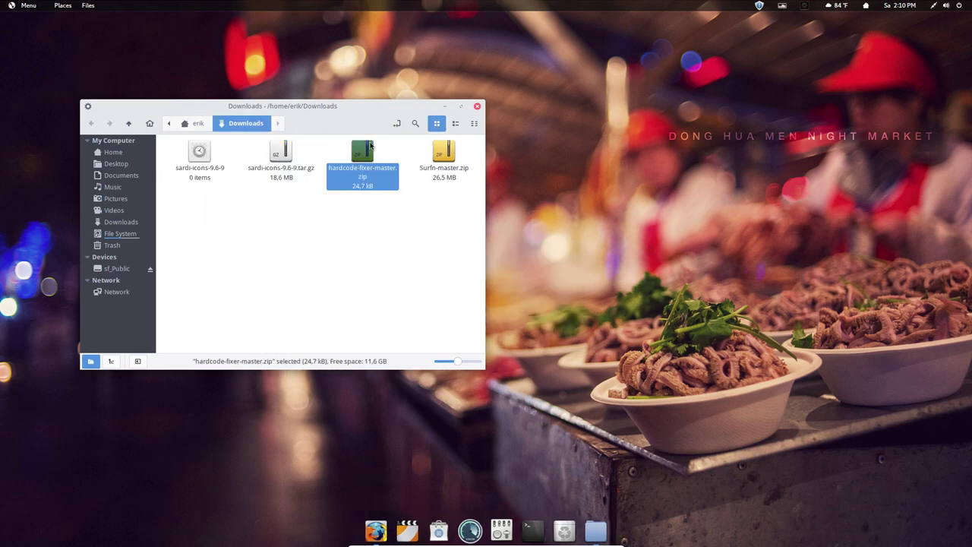
right_click(368, 151)
left_click(400, 309)
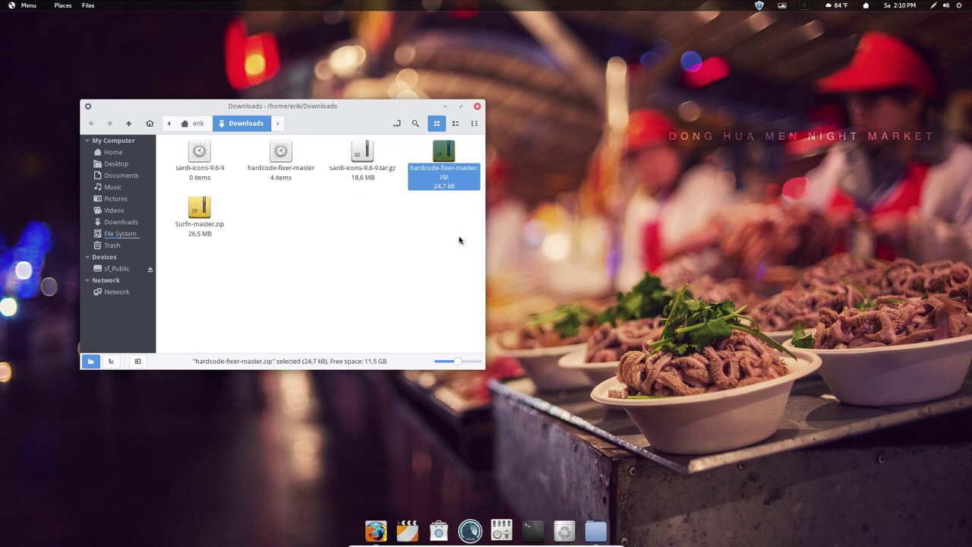
Extract Surfn-master.zip in place, move the window aside, and open the sardi-icons-9.6-9 folder.
right_click(197, 217)
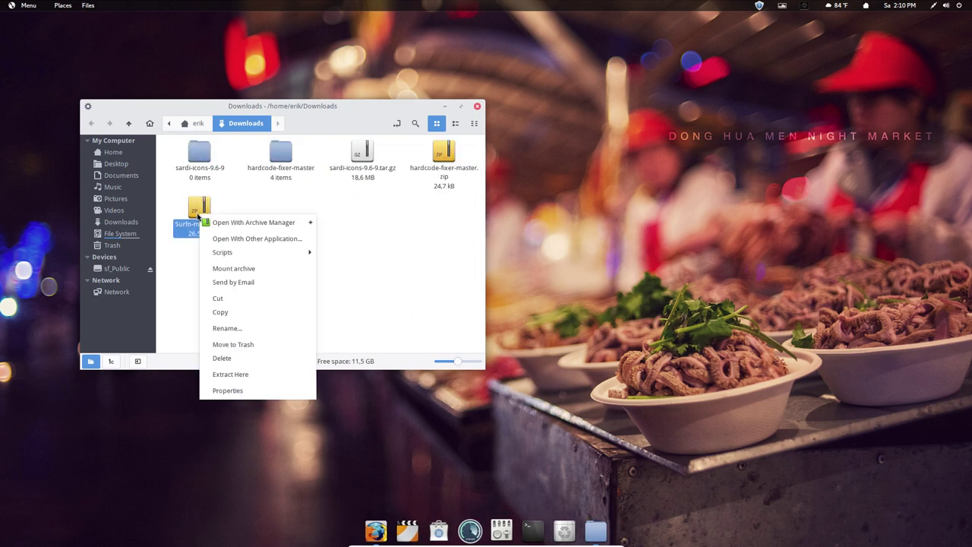
left_click(224, 373)
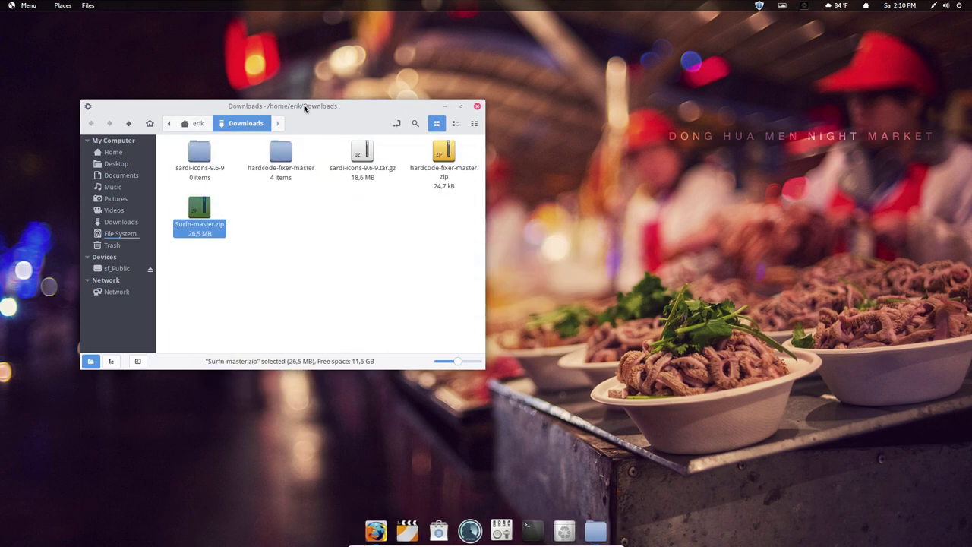
left_click_drag(302, 108, 573, 76)
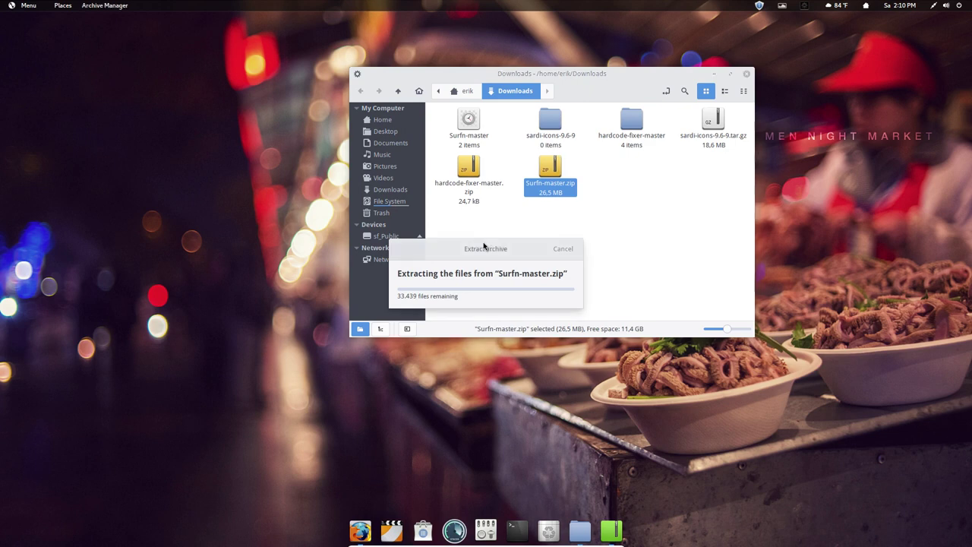
left_click_drag(605, 77, 726, 37)
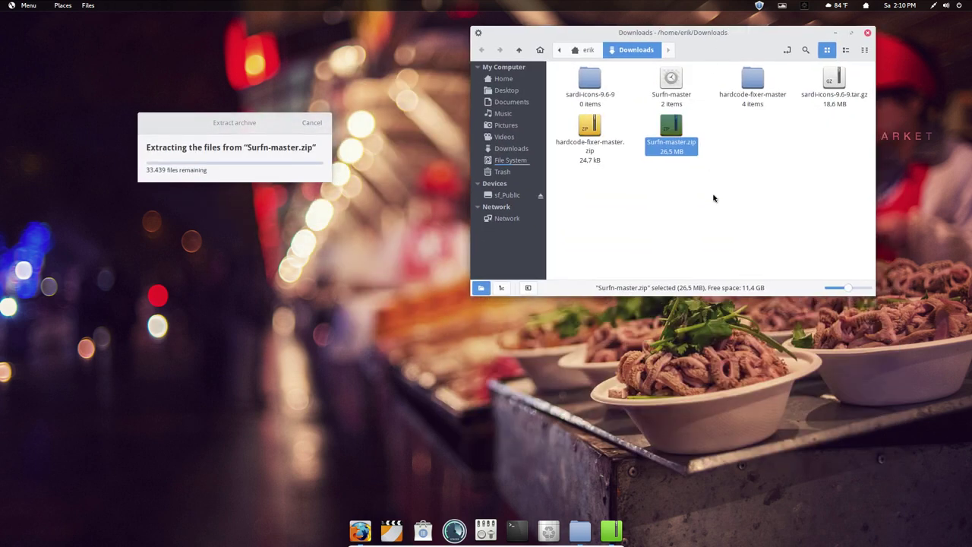
double_click(589, 79)
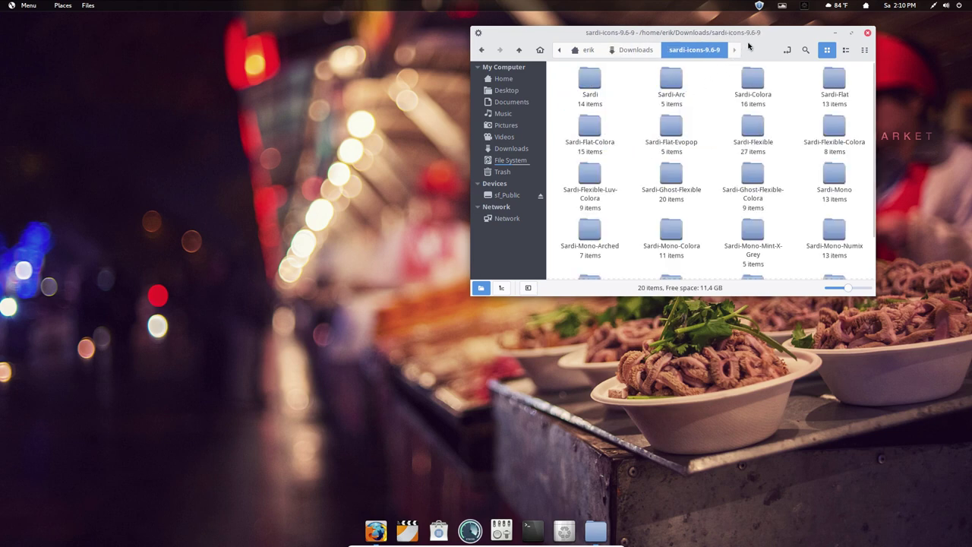
Maximise the file manager and cut all 20 Sardi theme folders.
key("ctrl+w")
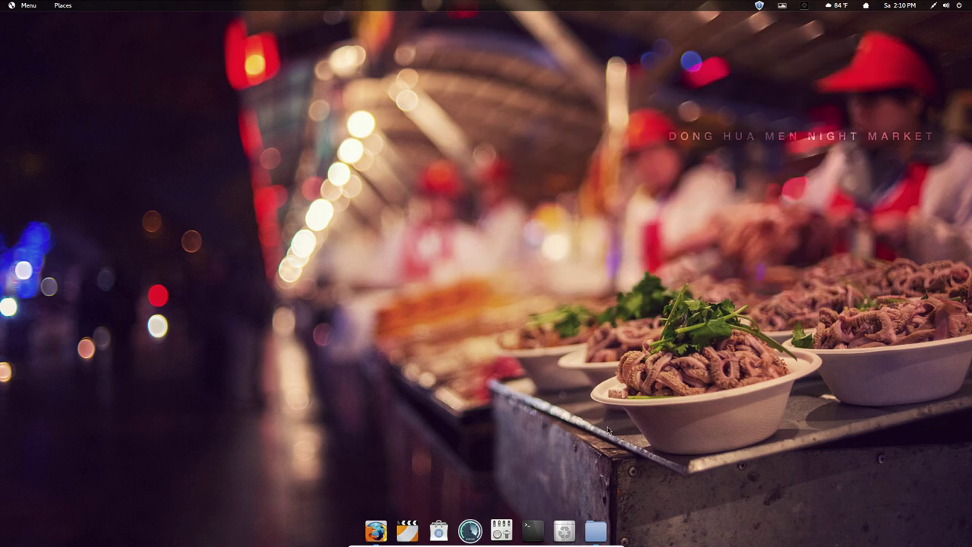
left_click(592, 529)
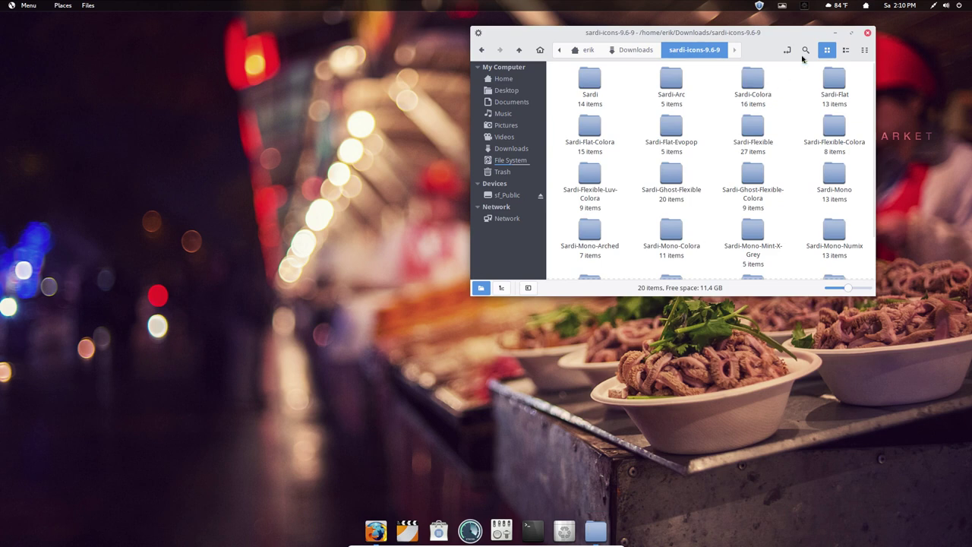
key("alt+F10")
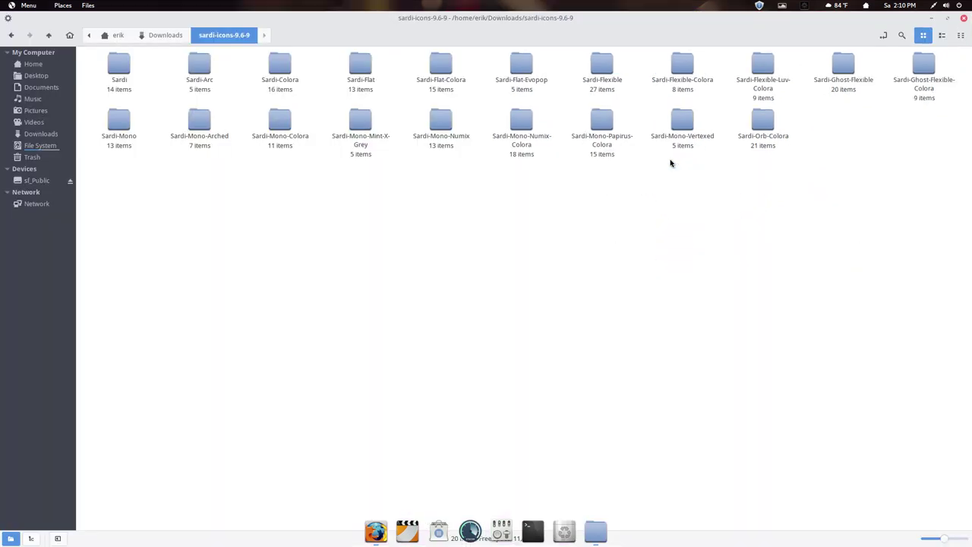
key("ctrl+a")
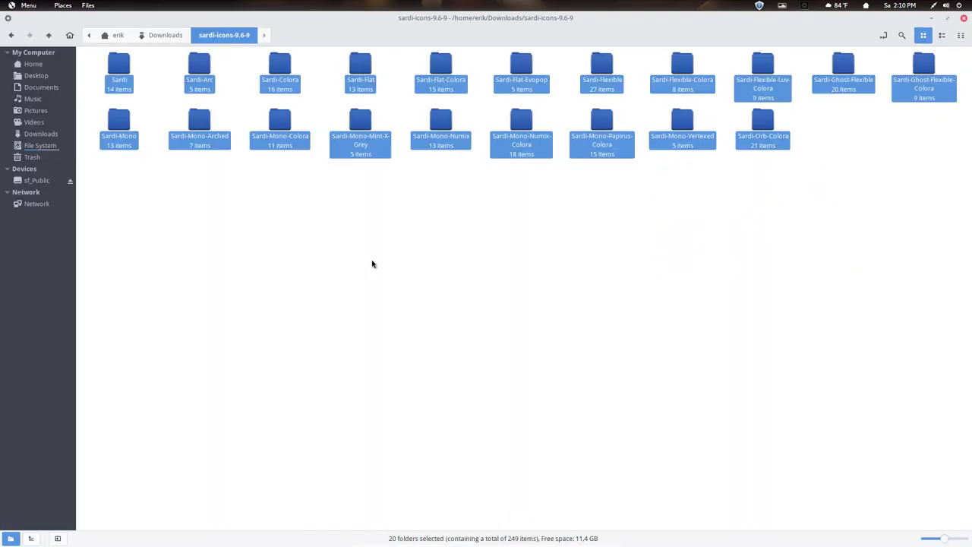
key("ctrl+x")
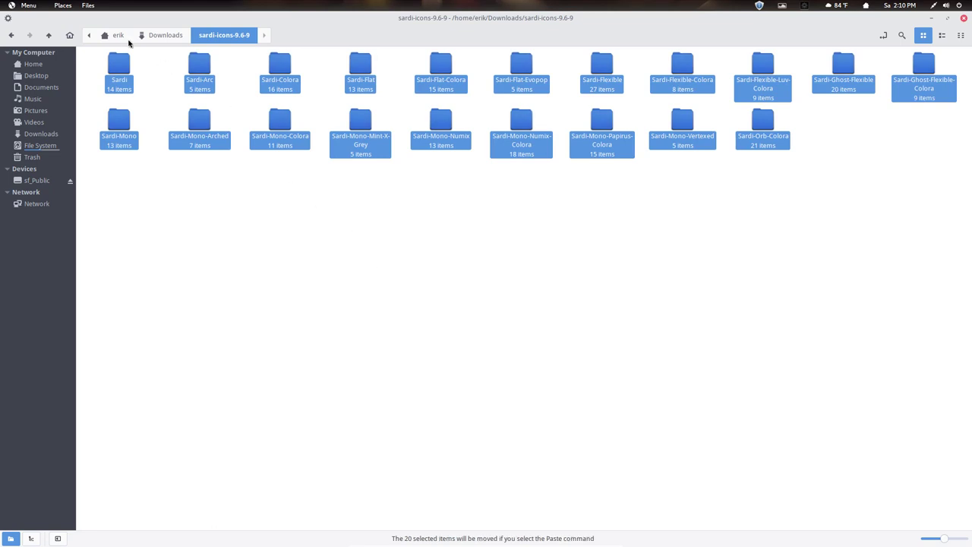
In Home, show hidden files, create a .icons folder, and paste the Sardi folders into it.
left_click(119, 36)
right_click(211, 188)
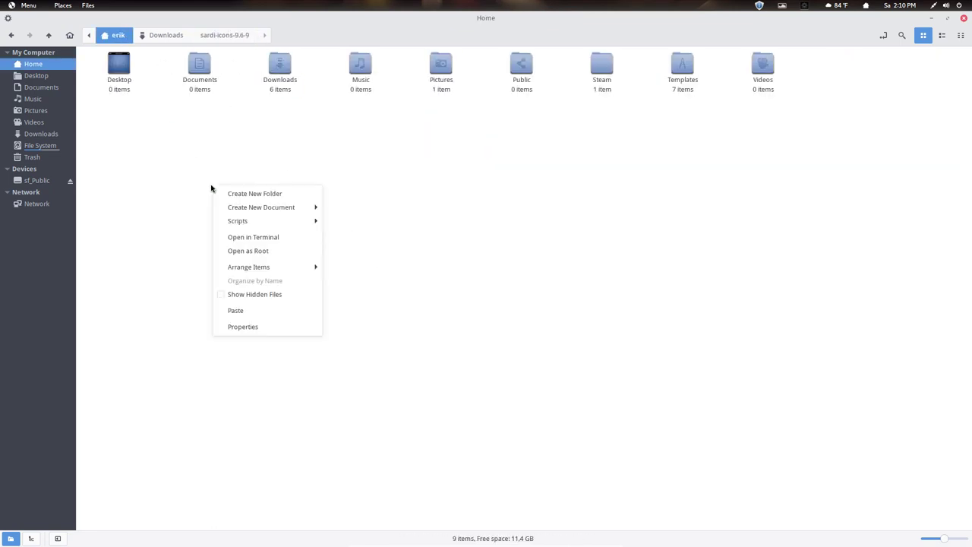
left_click(258, 295)
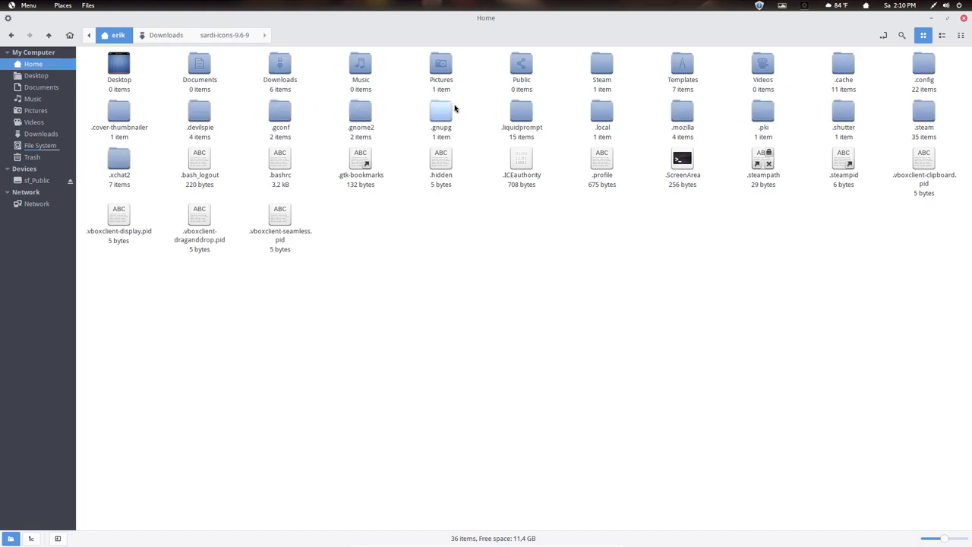
right_click(432, 296)
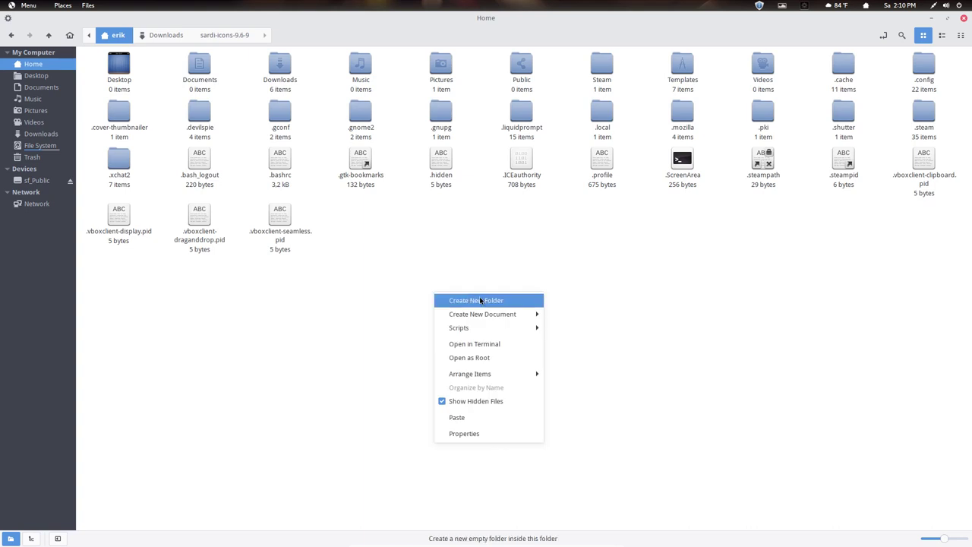
left_click(480, 301)
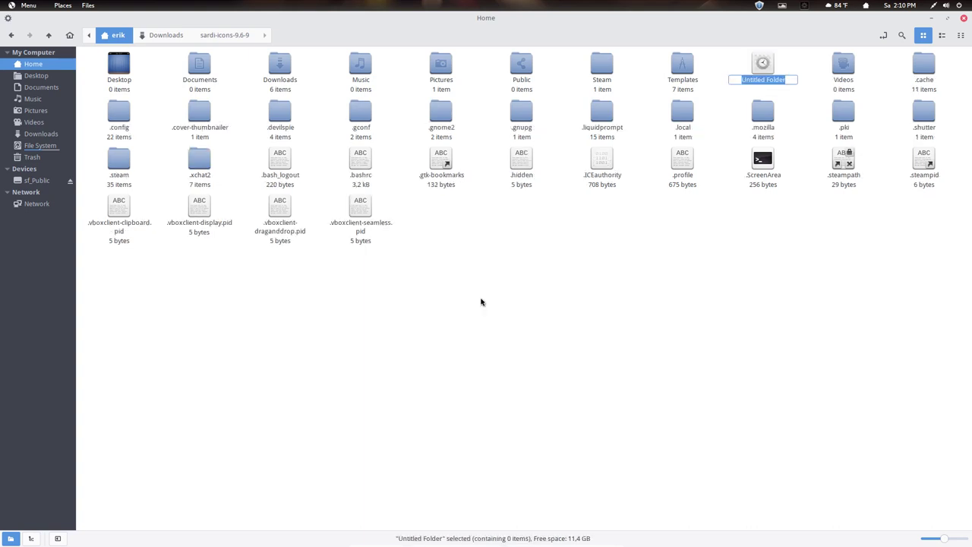
key("BackSpace")
type(".icons")
key("Return")
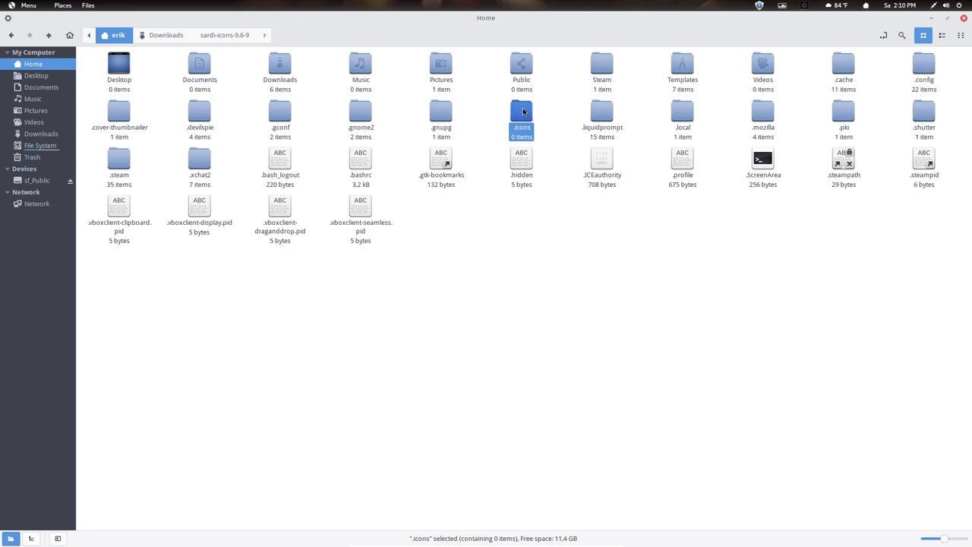
key("Return")
key("ctrl+v")
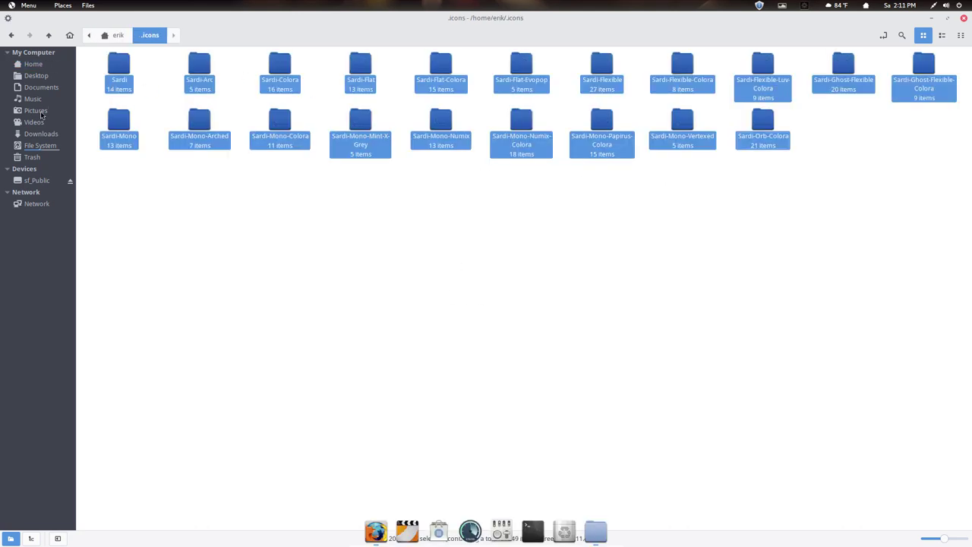
Open Downloads in a new tab and navigate into the Surfn-master folder.
right_click(40, 138)
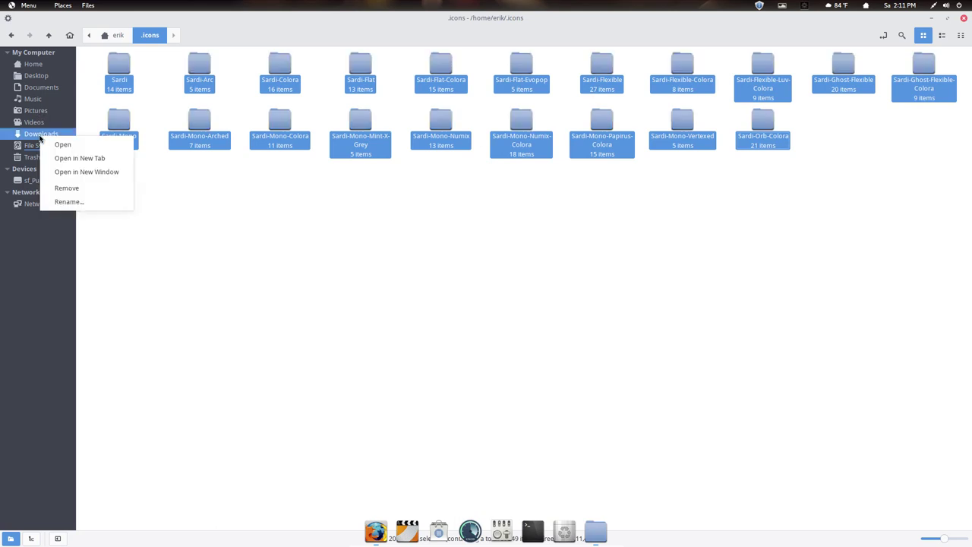
left_click(105, 158)
left_click(614, 55)
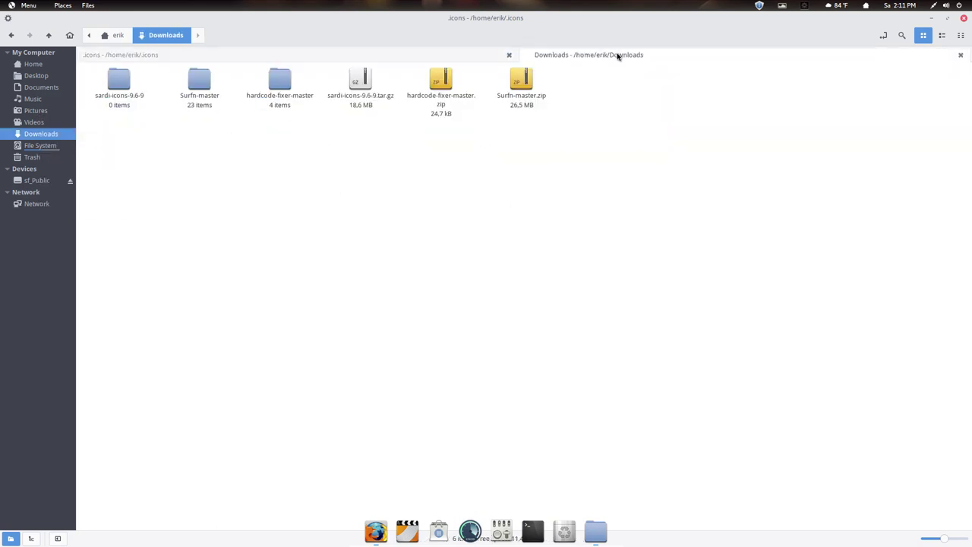
double_click(123, 90)
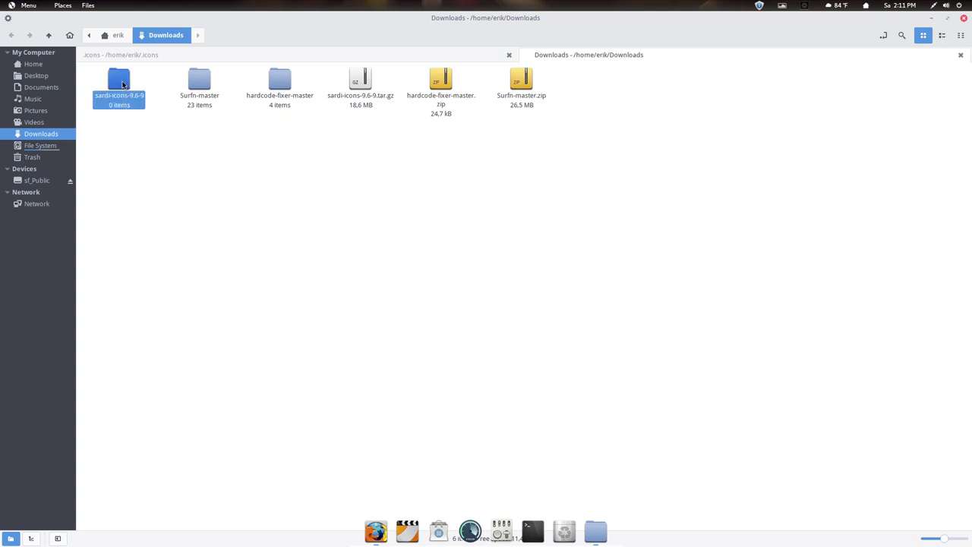
left_click(167, 37)
double_click(197, 89)
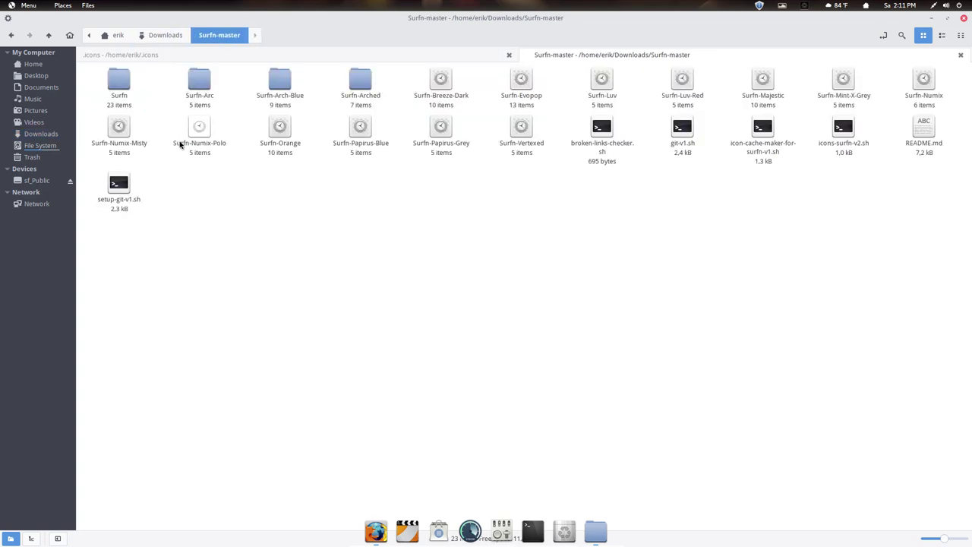
Delete the .sh scripts, including setup-git-v1.sh, and the README from Surfn-master.
left_click_drag(566, 146, 939, 170)
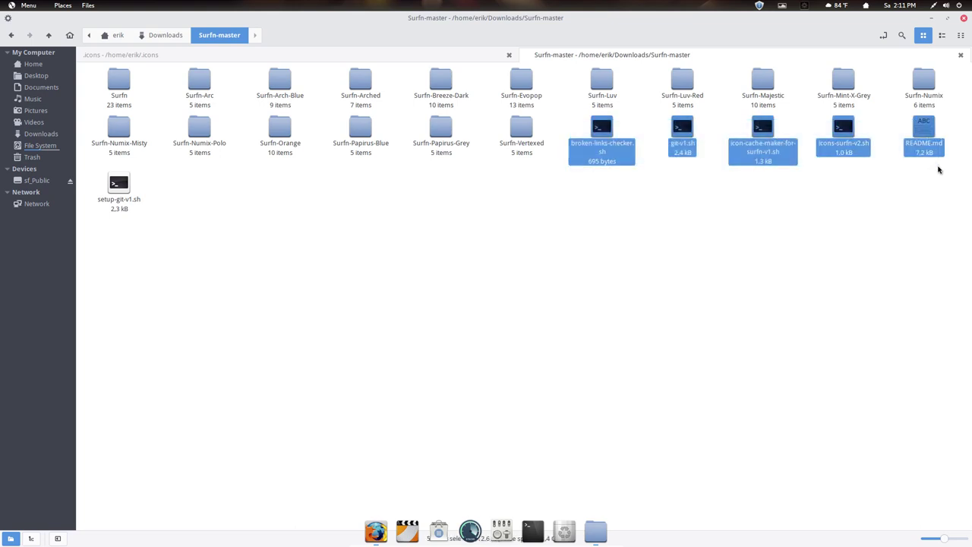
key("Delete")
left_click(599, 142)
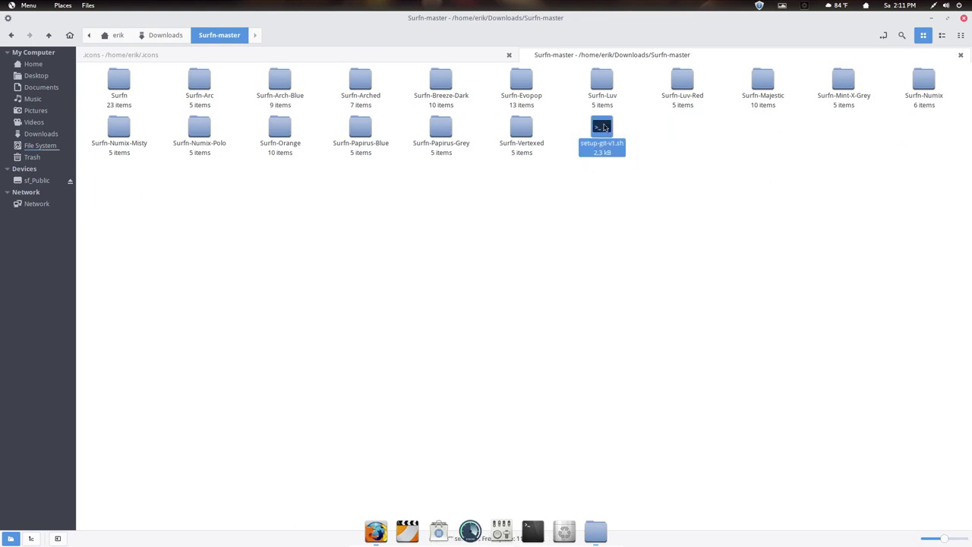
key("Delete")
Cut the 17 Surfn folders and paste them into the .icons tab.
key("ctrl+a")
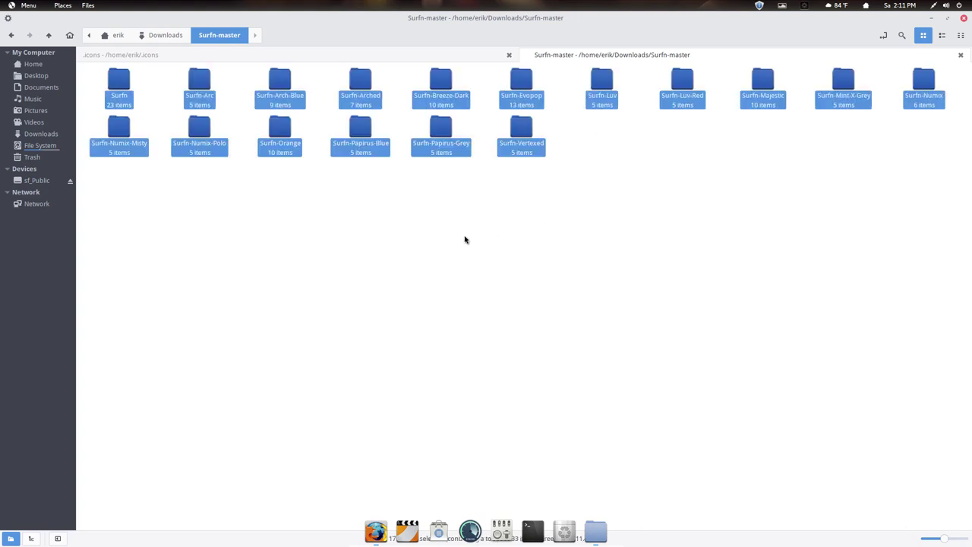
key("ctrl+x")
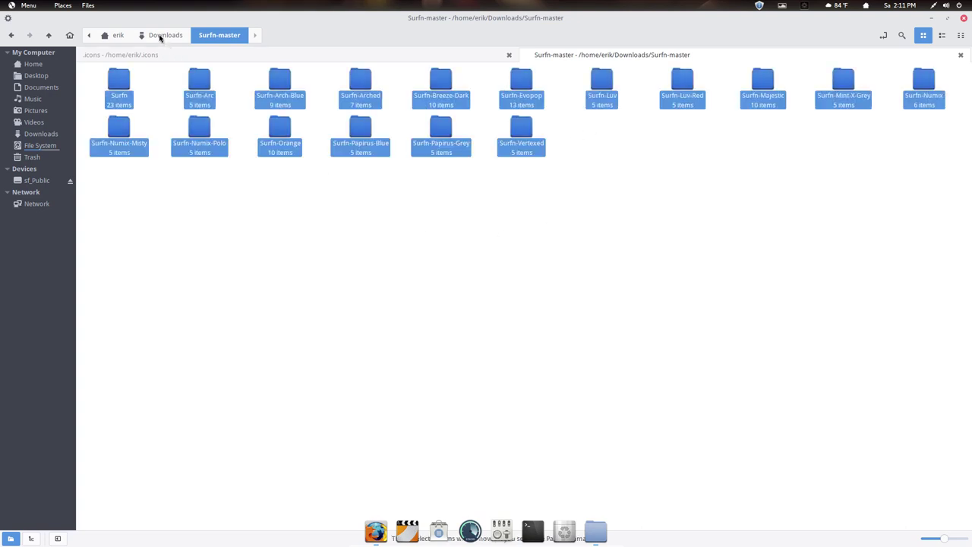
left_click(125, 54)
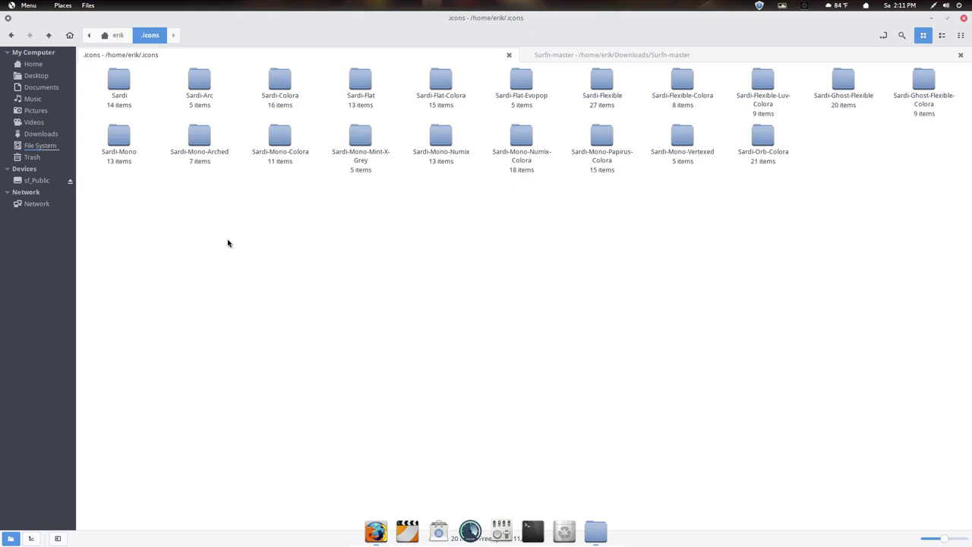
key("ctrl+v")
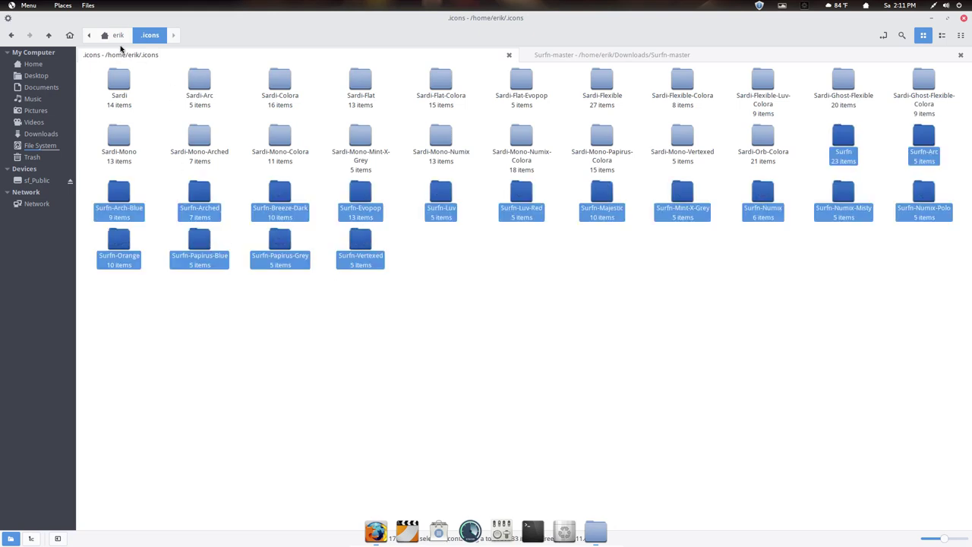
left_click(118, 35)
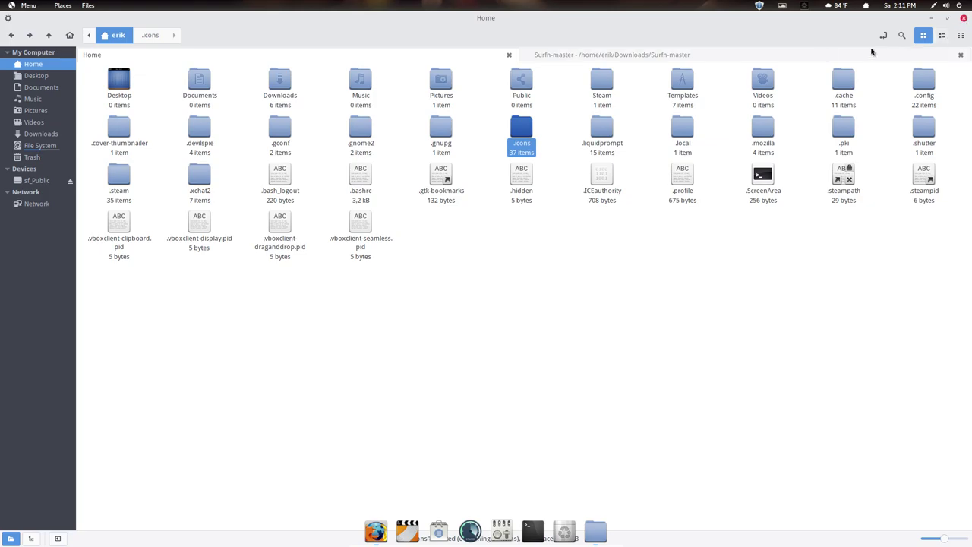
Close Nemo, then open GNOME Settings from the status menu and close it again.
left_click(962, 20)
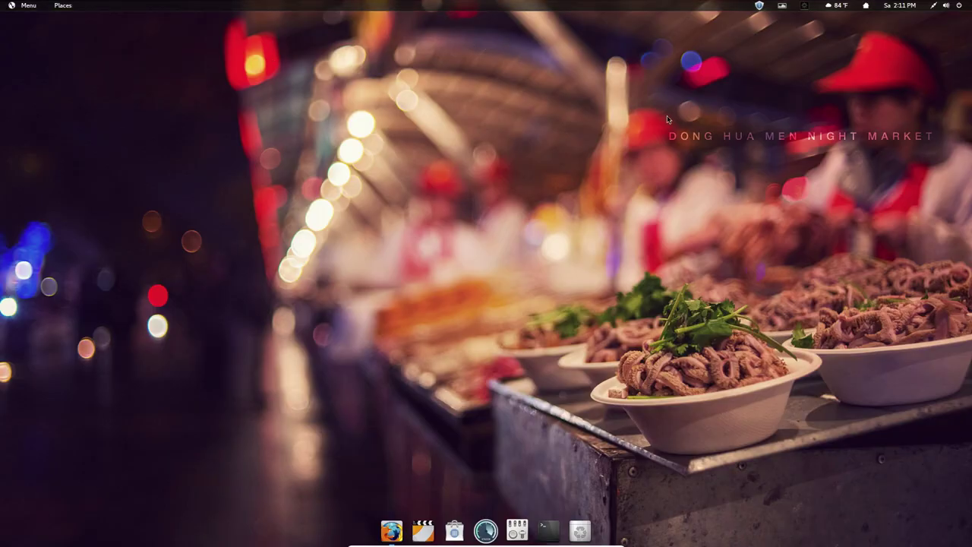
left_click(958, 6)
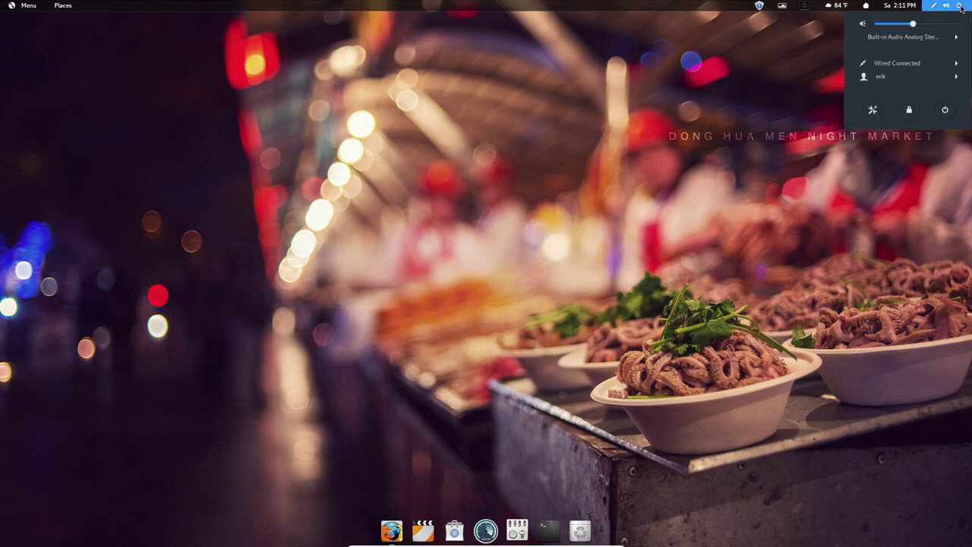
left_click(872, 110)
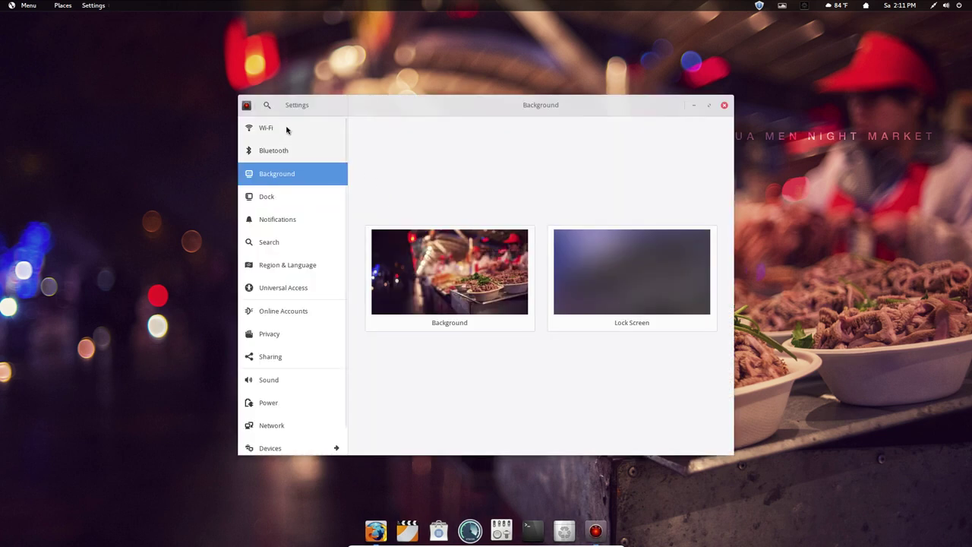
left_click(725, 105)
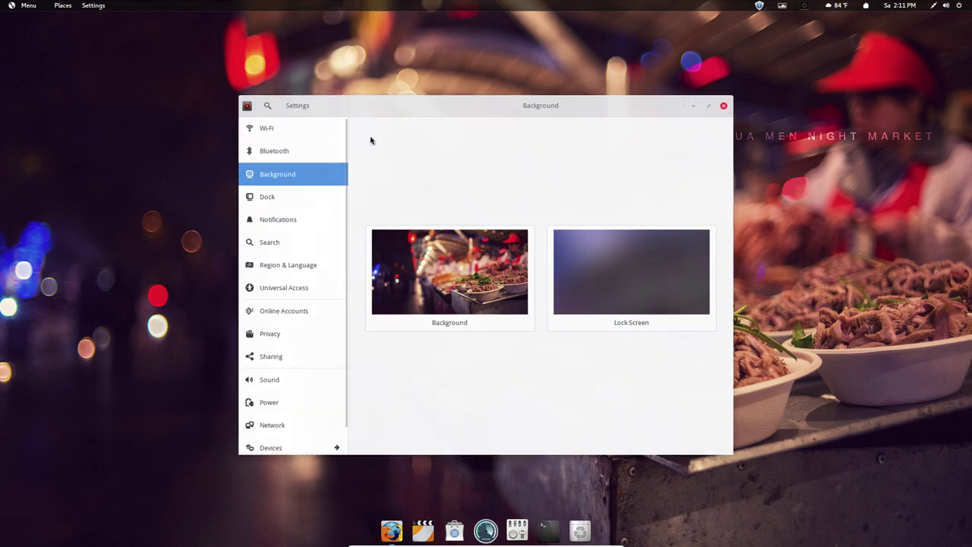
left_click(25, 8)
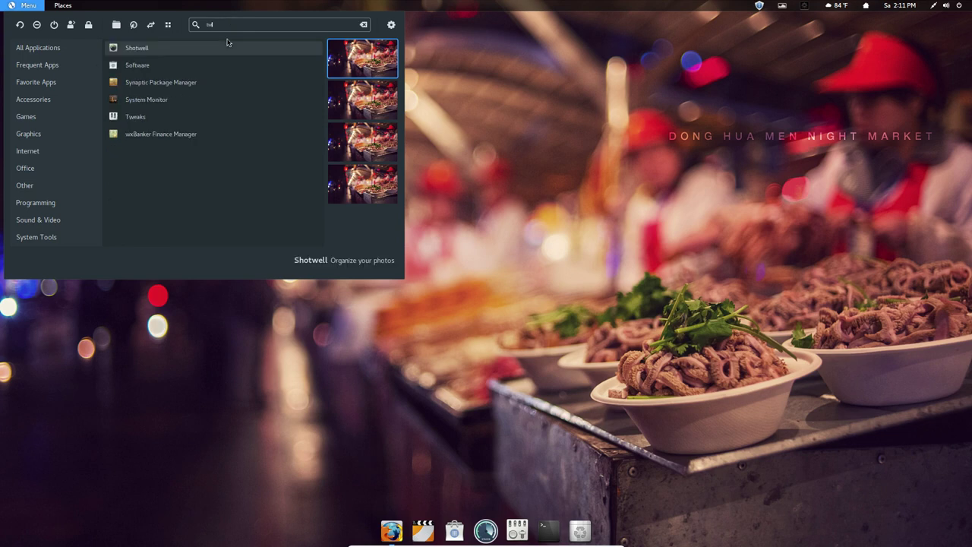
In Tweaks' Appearance section, change the icon theme from Faience-Azur to Sardi-Flexible.
left_click(137, 116)
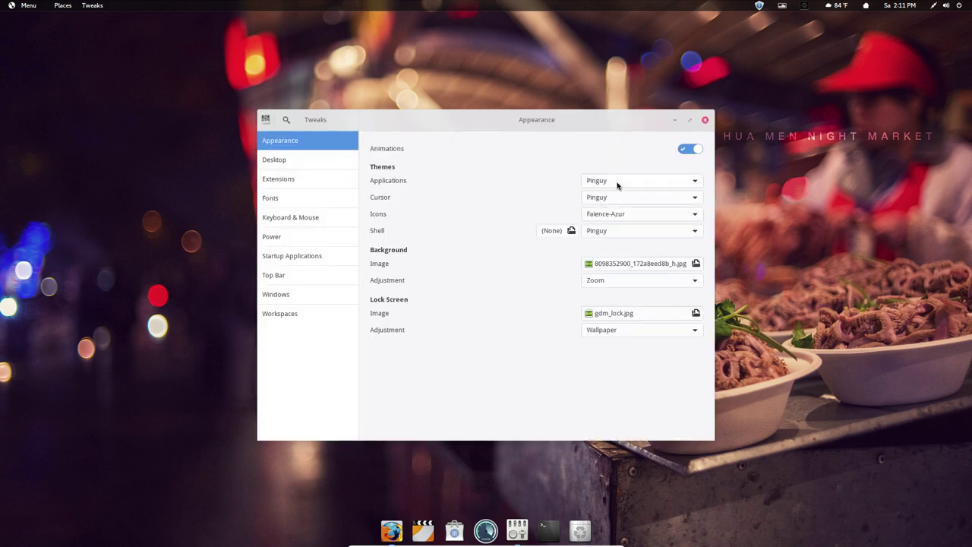
left_click(617, 183)
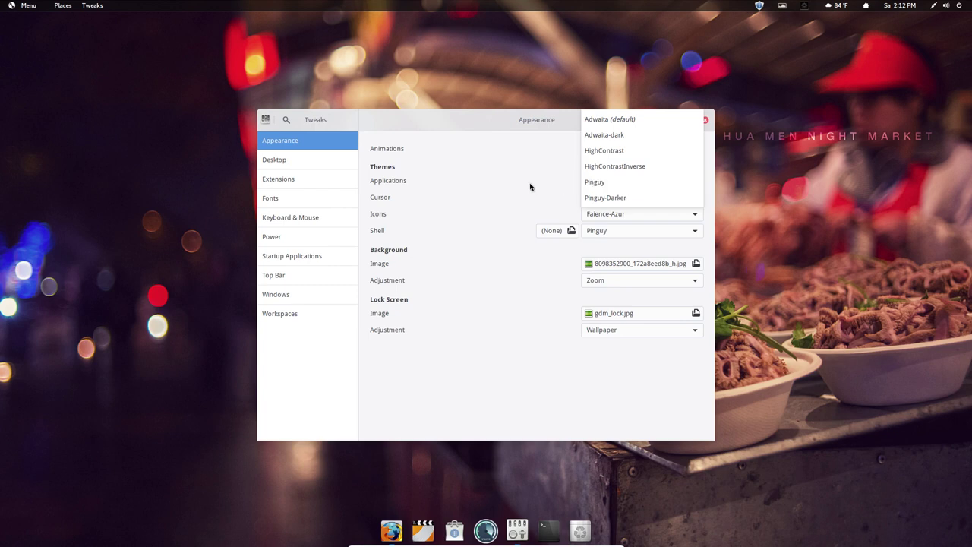
left_click(532, 139)
left_click_drag(531, 126, 555, 108)
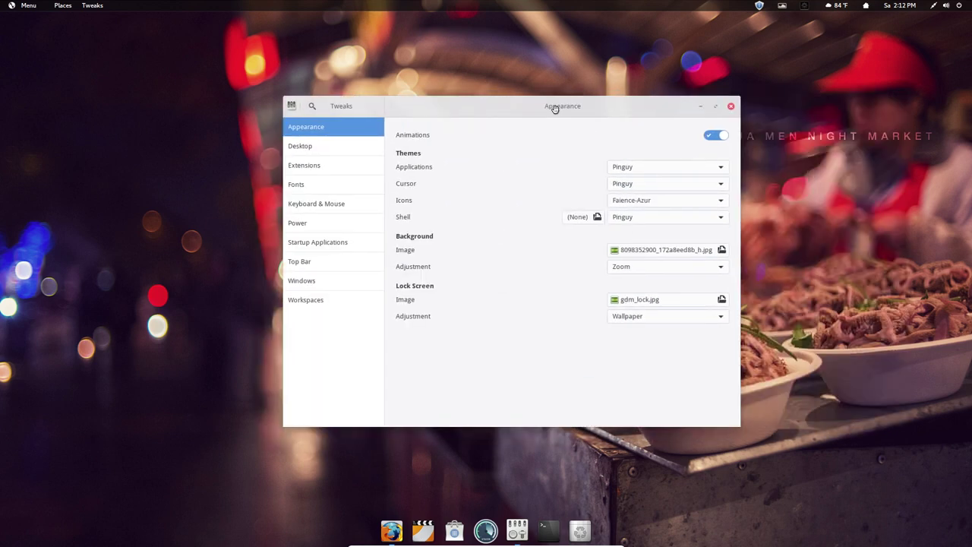
left_click(642, 200)
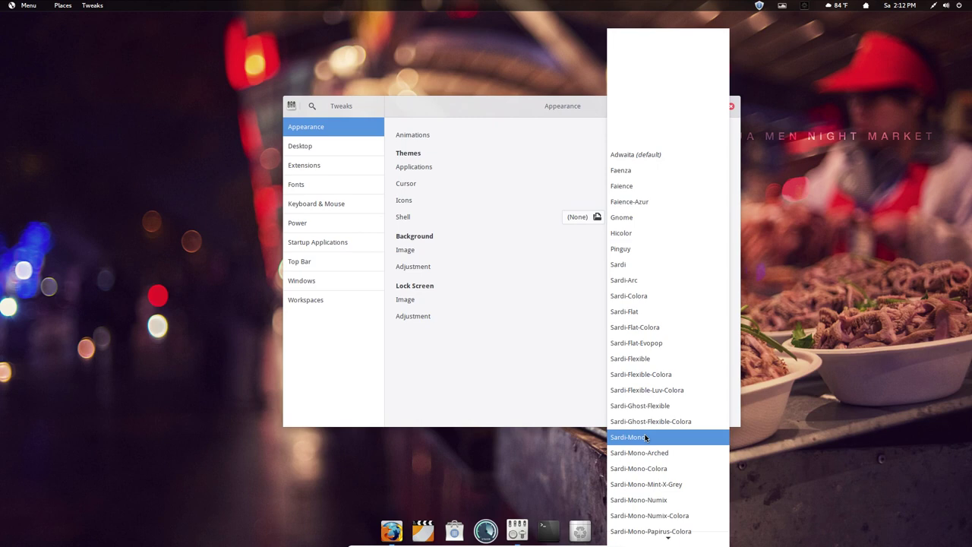
key("Escape")
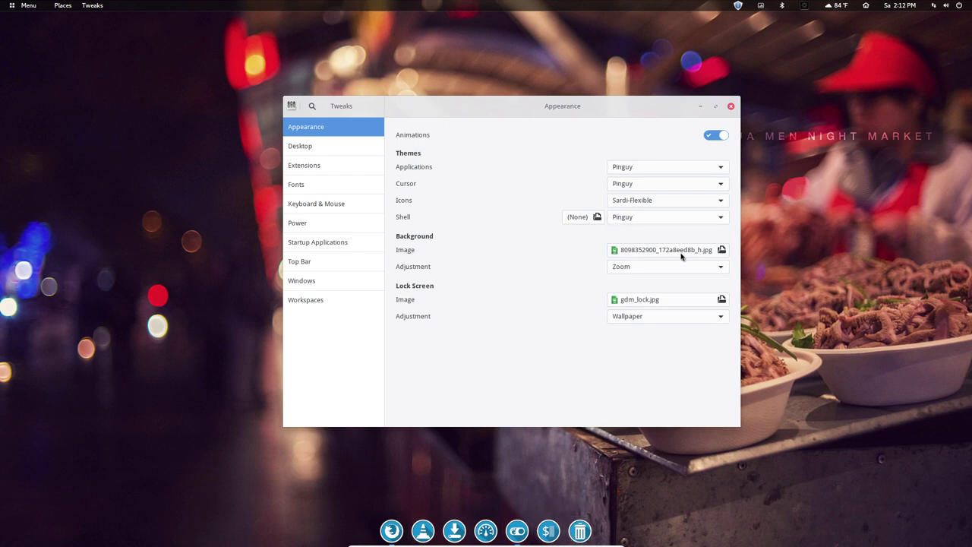
left_click(760, 6)
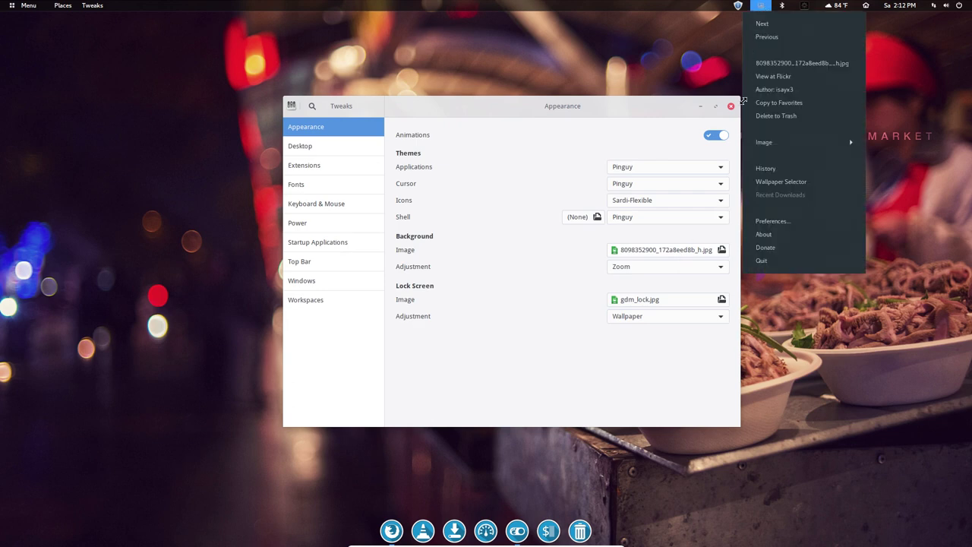
Set a plain teal wallpaper, close Tweaks, and scroll through All Applications before dismissing the menu.
left_click(731, 106)
left_click(731, 105)
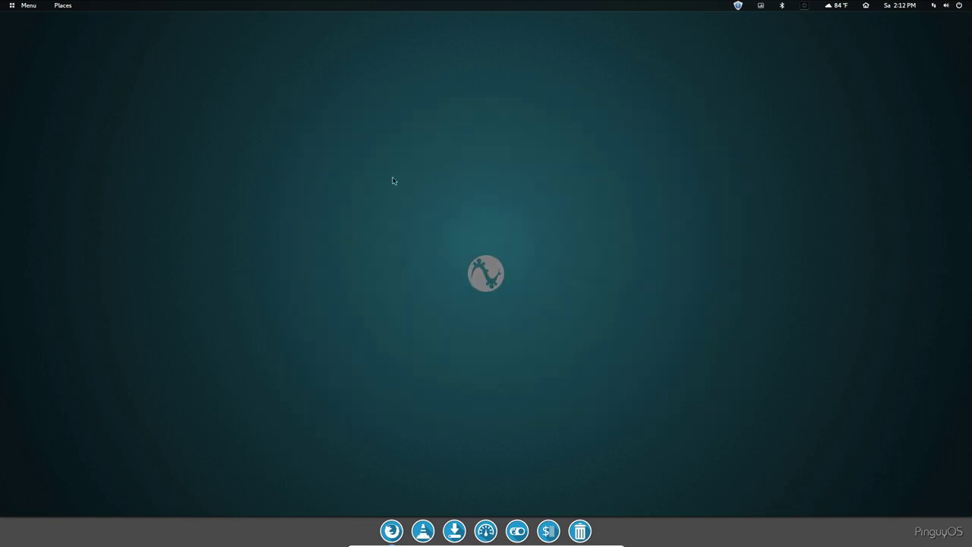
left_click(9, 8)
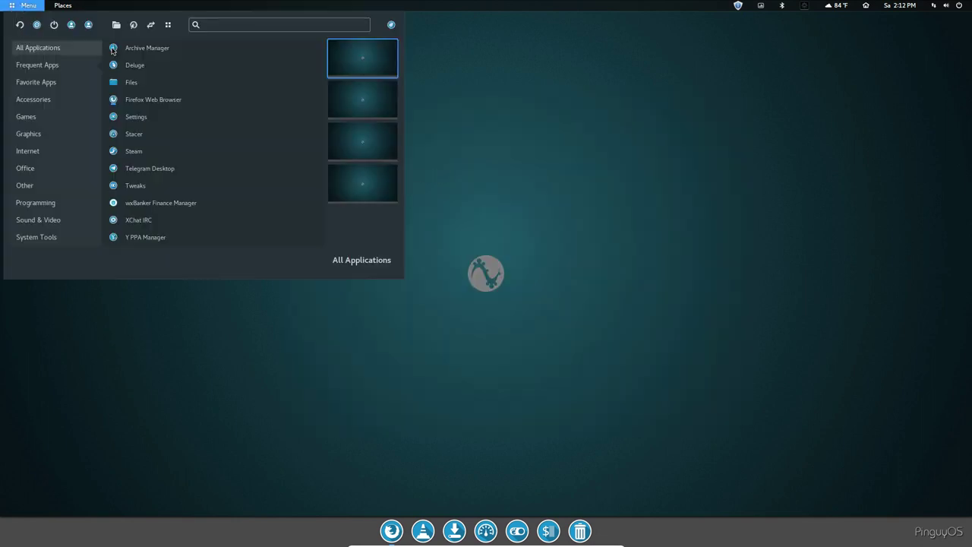
left_click(54, 52)
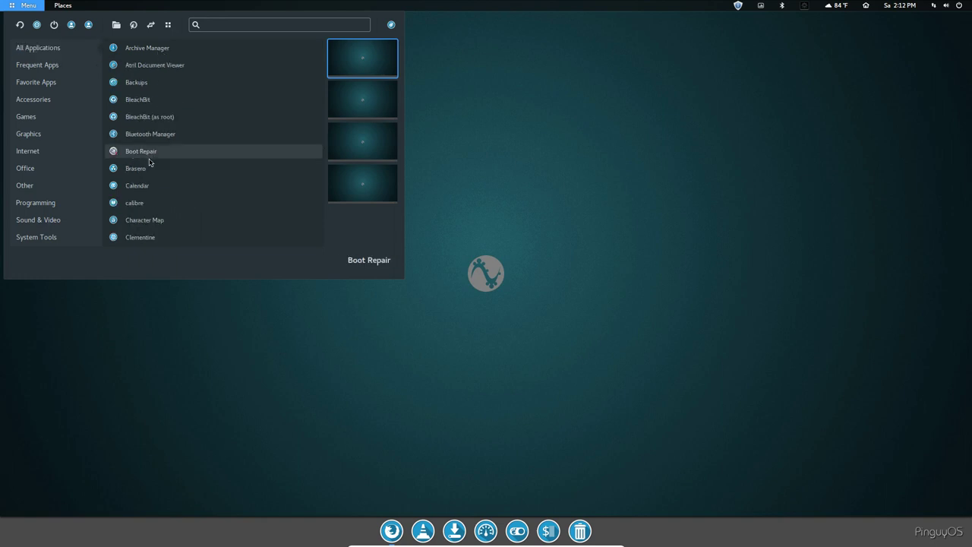
scroll(152, 204, "down", 3)
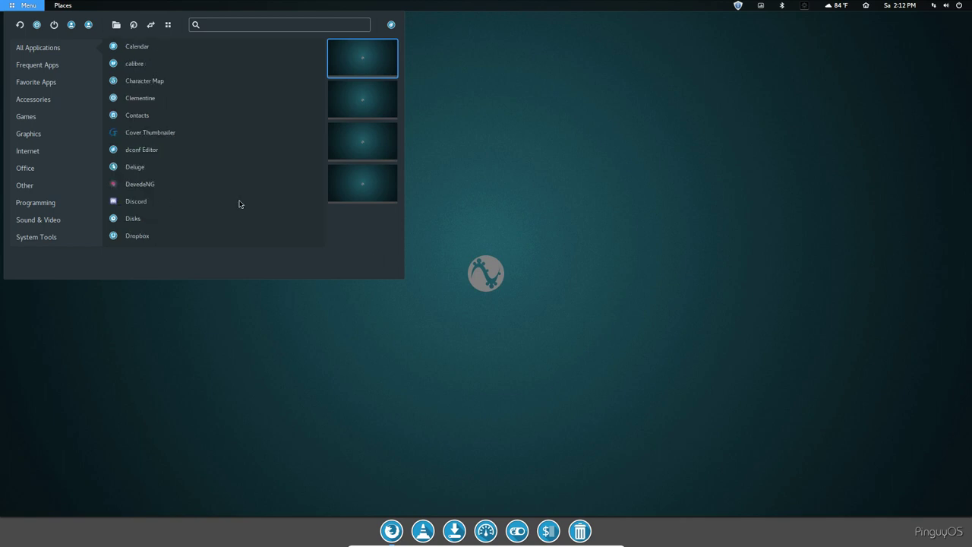
scroll(169, 199, "down", 2)
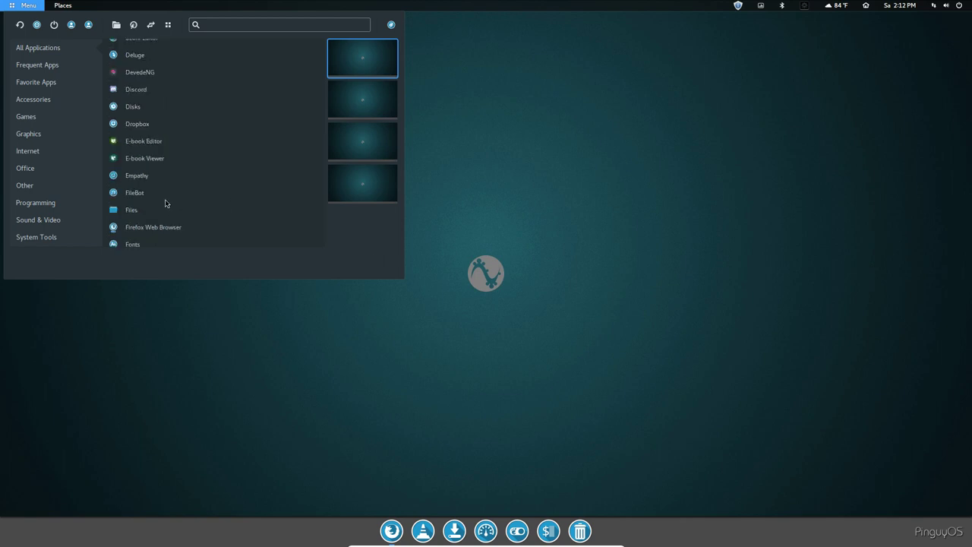
scroll(166, 203, "down", 2)
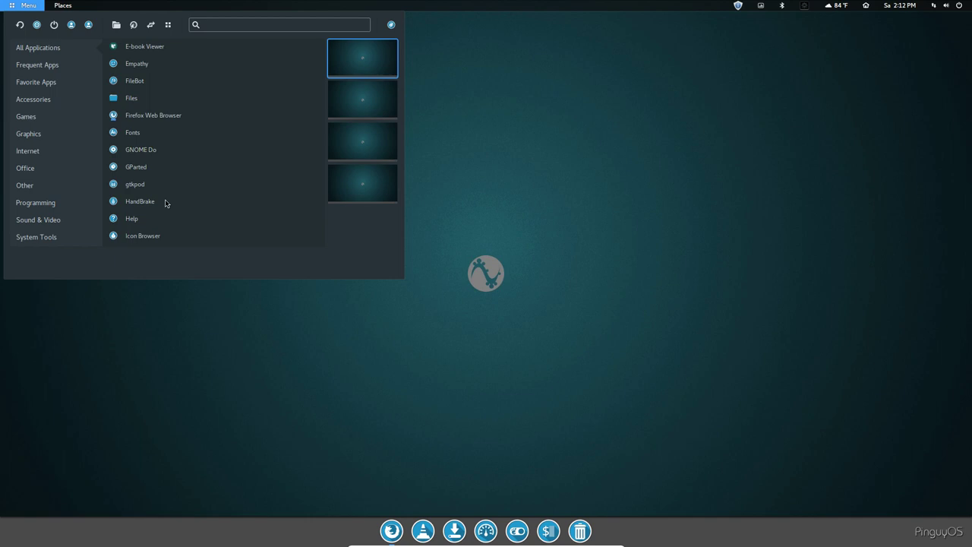
scroll(166, 203, "down", 1)
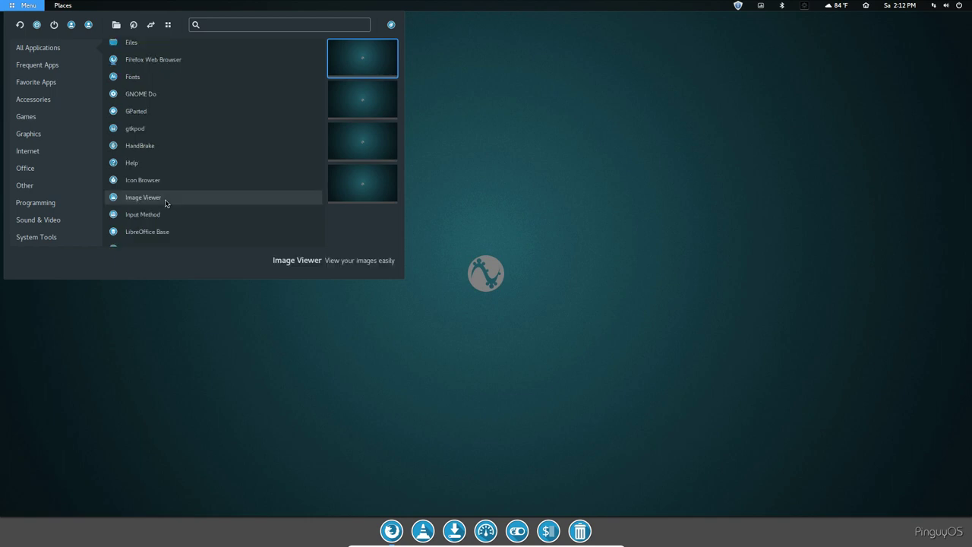
scroll(165, 204, "down", 5)
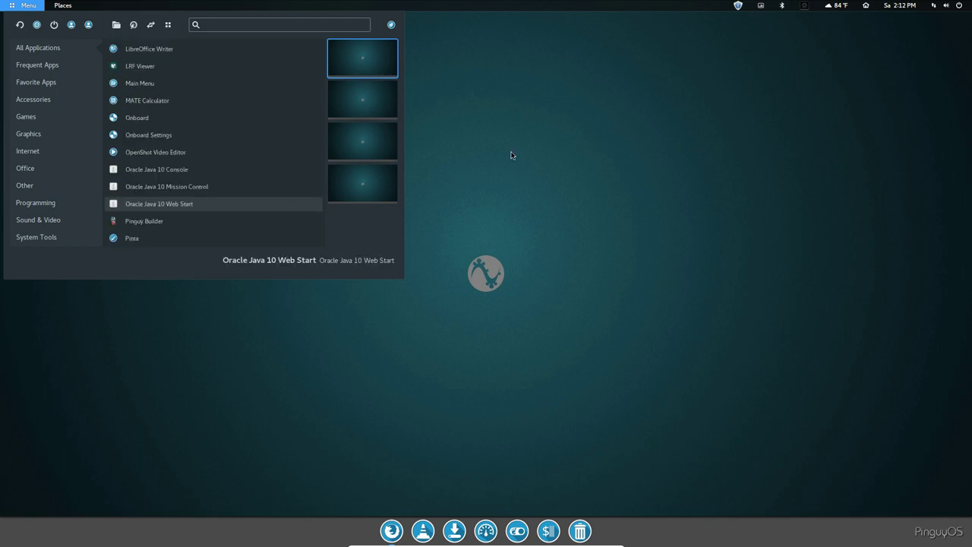
left_click(520, 462)
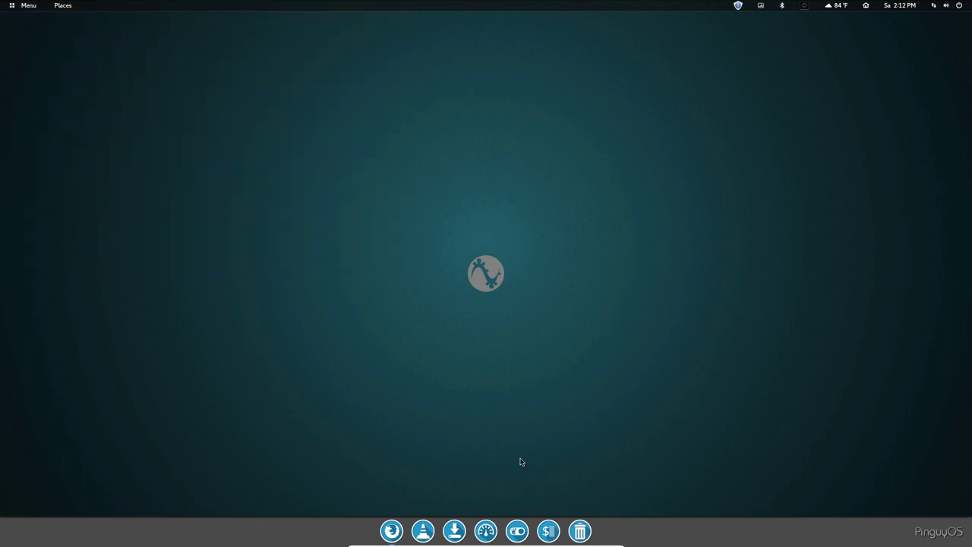
Go to Downloads and open the hardcode-fixer-master folder.
left_click(62, 6)
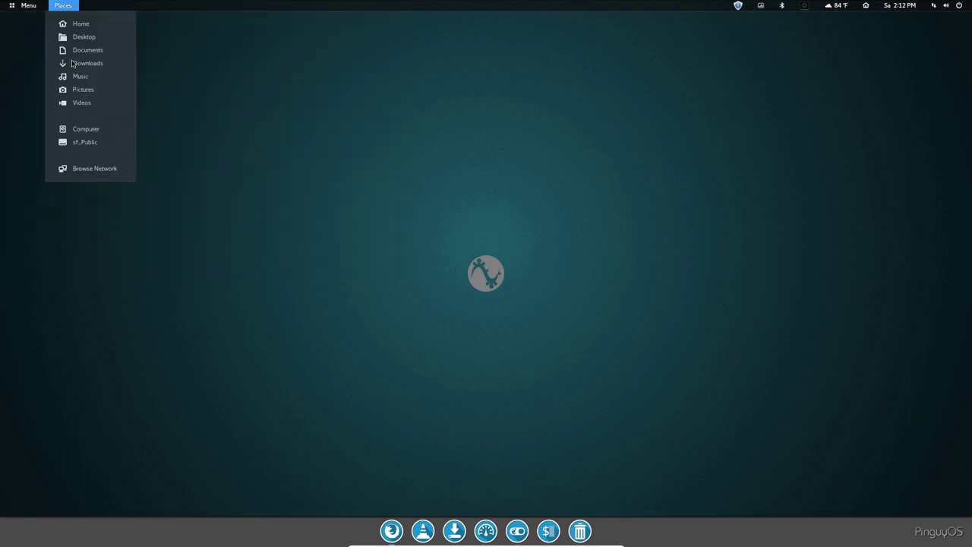
left_click(75, 65)
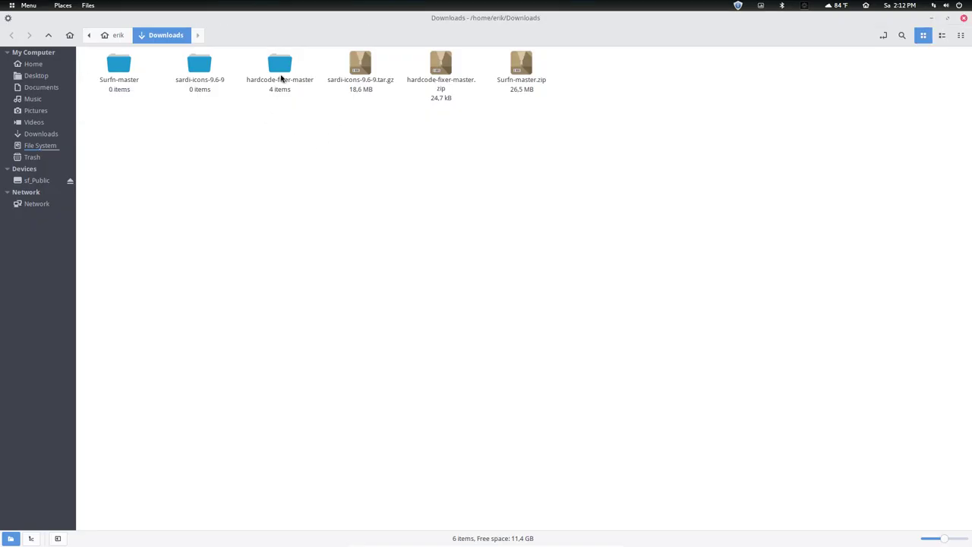
left_click(279, 72)
double_click(279, 71)
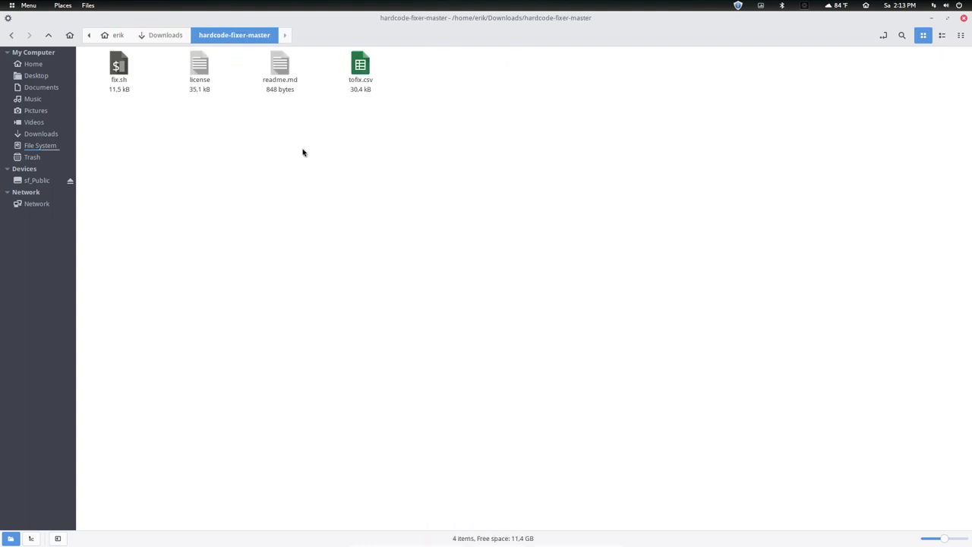
Open a terminal in hardcode-fixer-master and start typing ./f at the prompt.
right_click(308, 172)
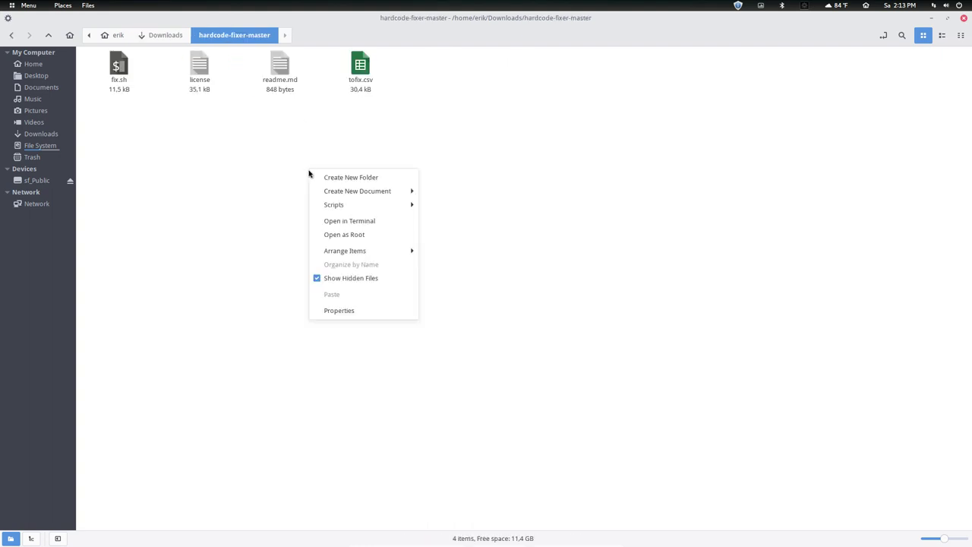
left_click(353, 224)
type("./")
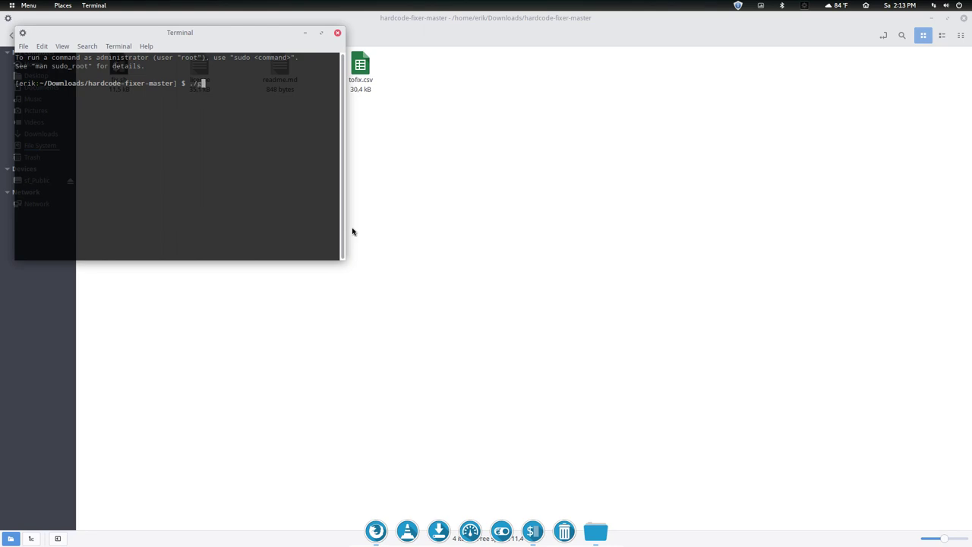
type("f")
Run ./fix.sh without sudo, then close that terminal and its running script.
key("Tab")
key("Return")
left_click_drag(204, 30, 458, 116)
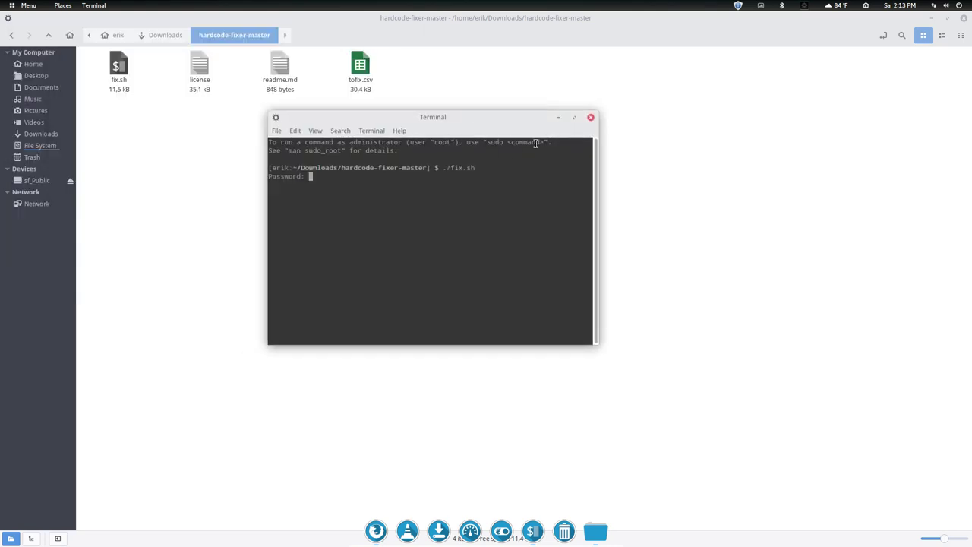
left_click(590, 117)
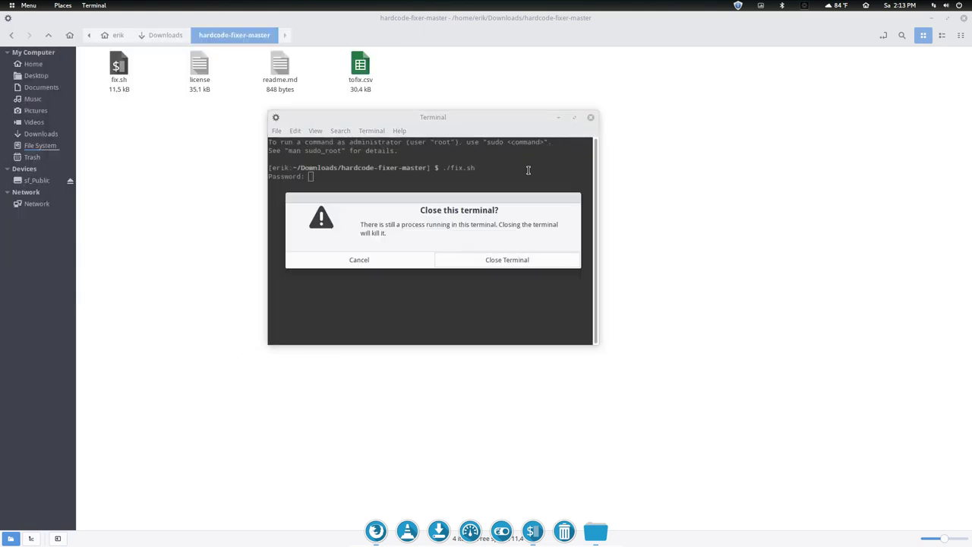
left_click(504, 259)
Open a new terminal in the folder and run sudo ./fix.sh.
right_click(329, 180)
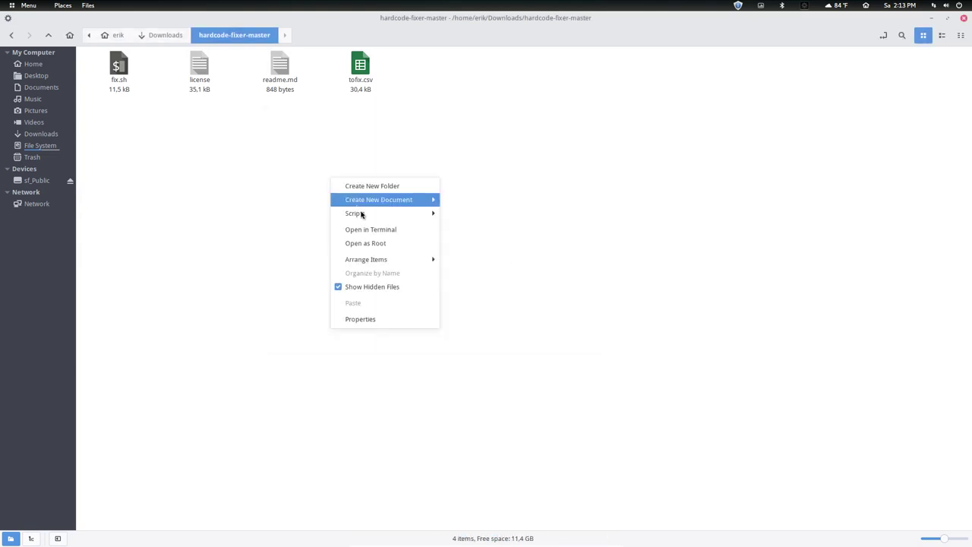
left_click(370, 229)
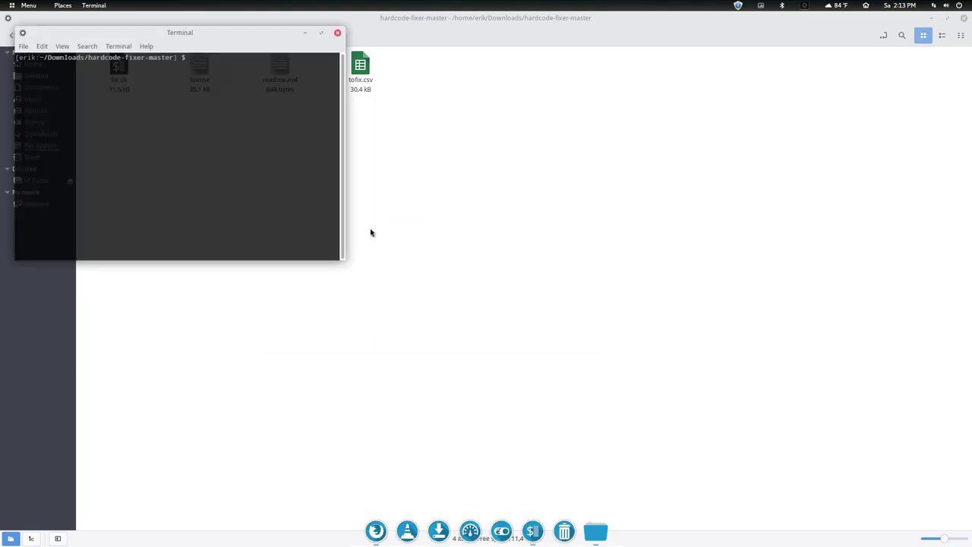
type("sudo ./fix.sh")
key("Return")
key("Return")
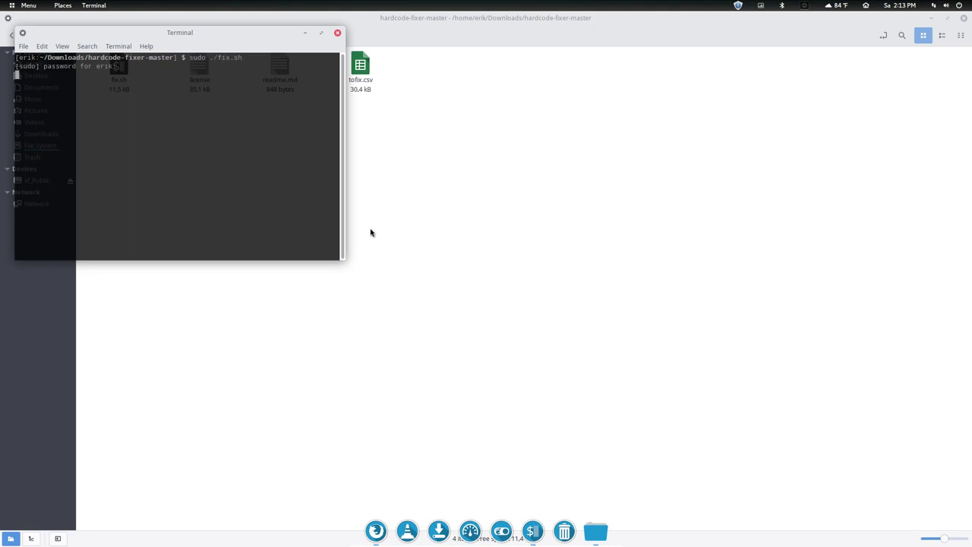
Hide Files, review the Telegram fix output, then close the terminal.
left_click(933, 19)
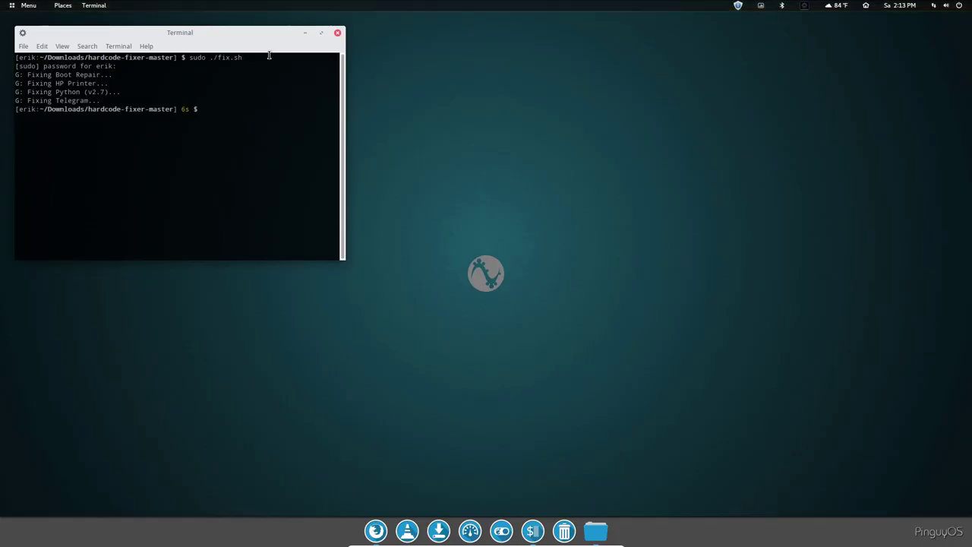
left_click_drag(153, 38, 481, 128)
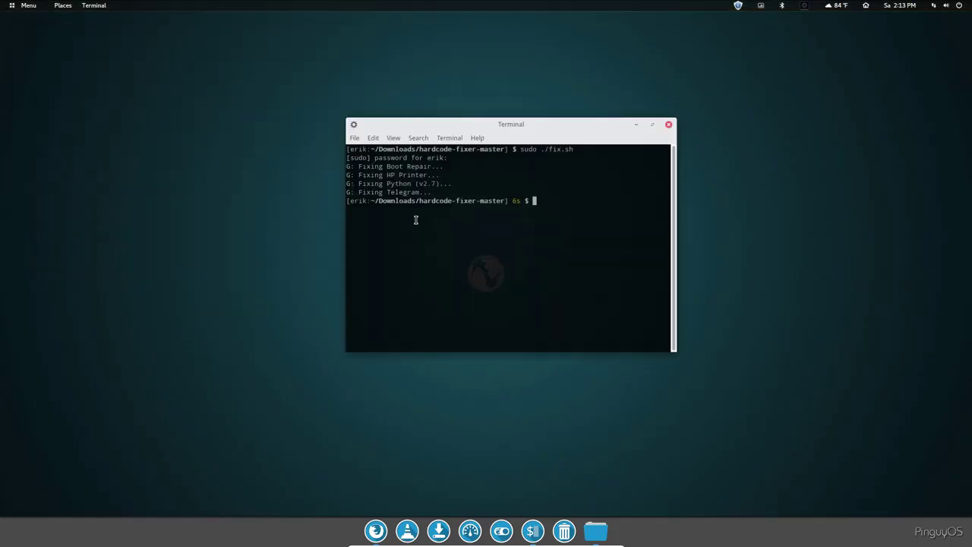
left_click_drag(387, 192, 414, 191)
left_click(404, 170)
left_click(668, 124)
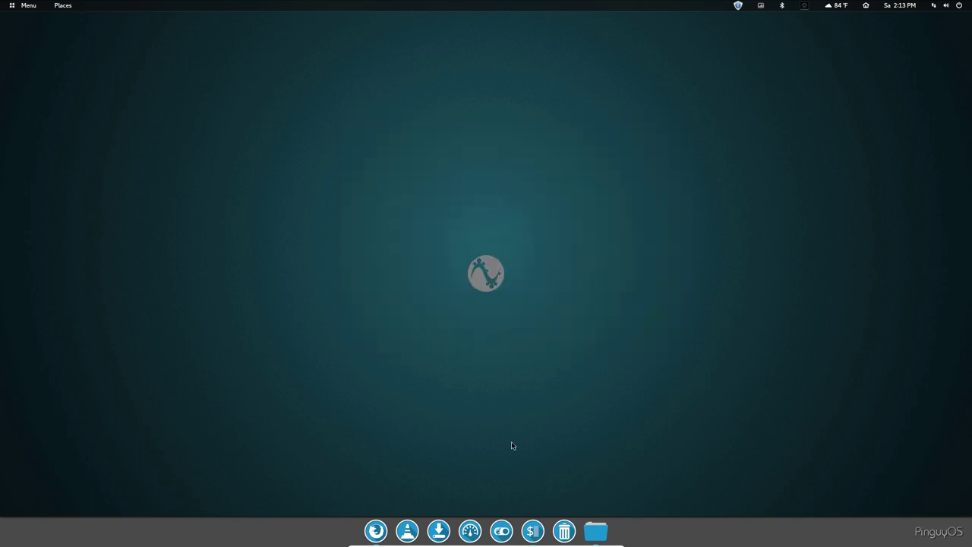
Bring Files back and try ejecting sf_Public, dismissing the unmount error.
left_click(596, 533)
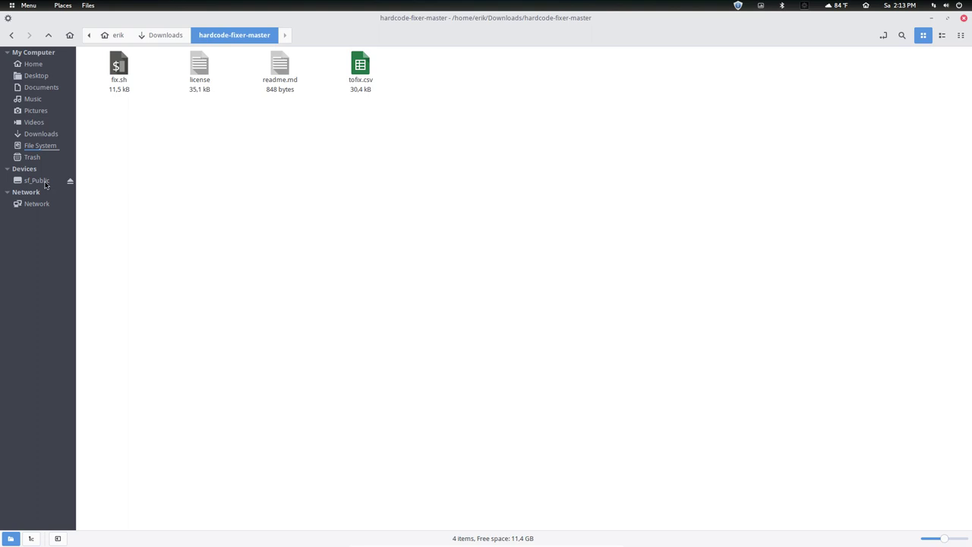
left_click(70, 183)
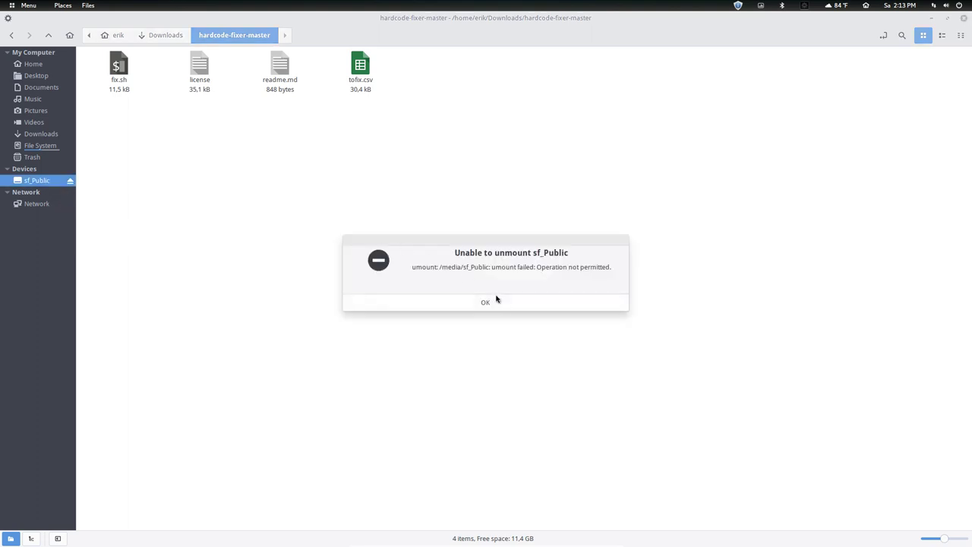
left_click(494, 304)
left_click(495, 304)
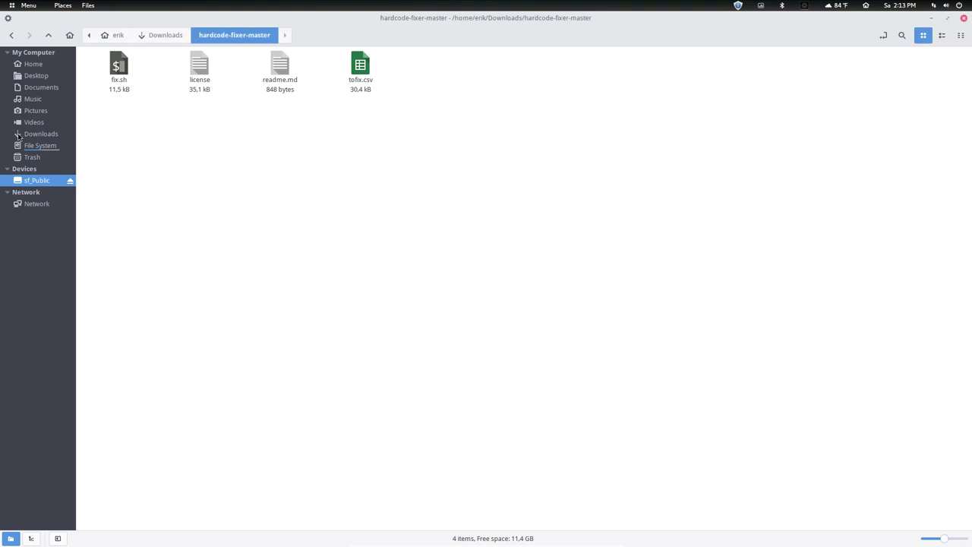
Go from File System into /usr/share.
left_click(38, 146)
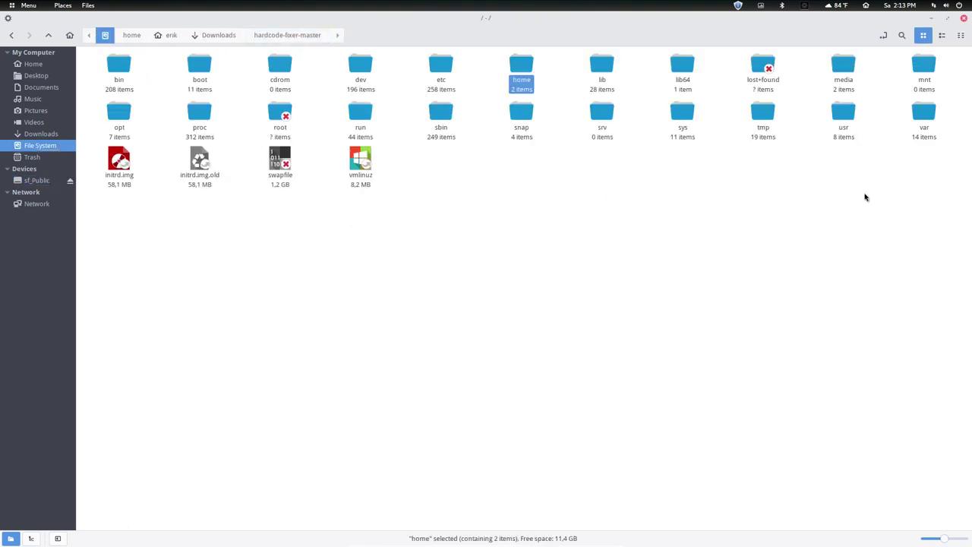
double_click(843, 114)
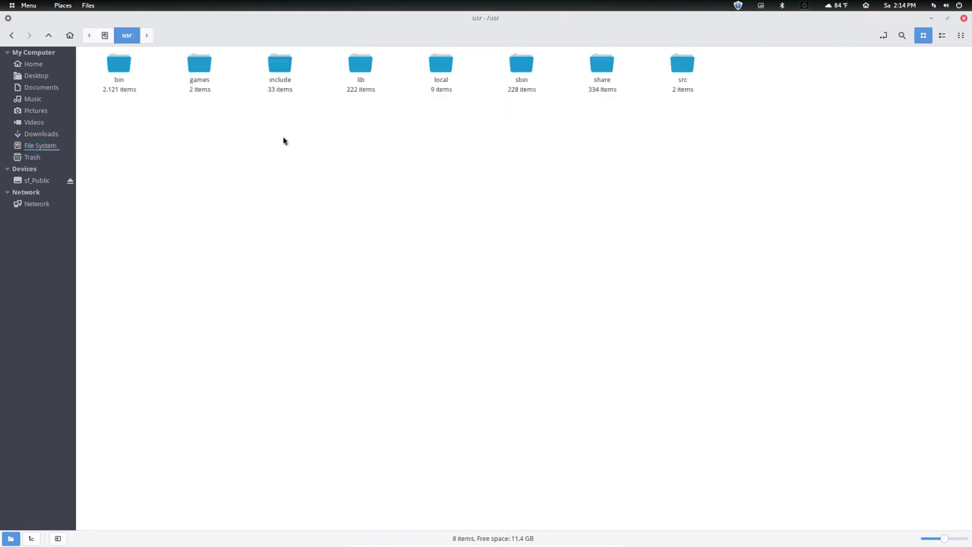
type("hare")
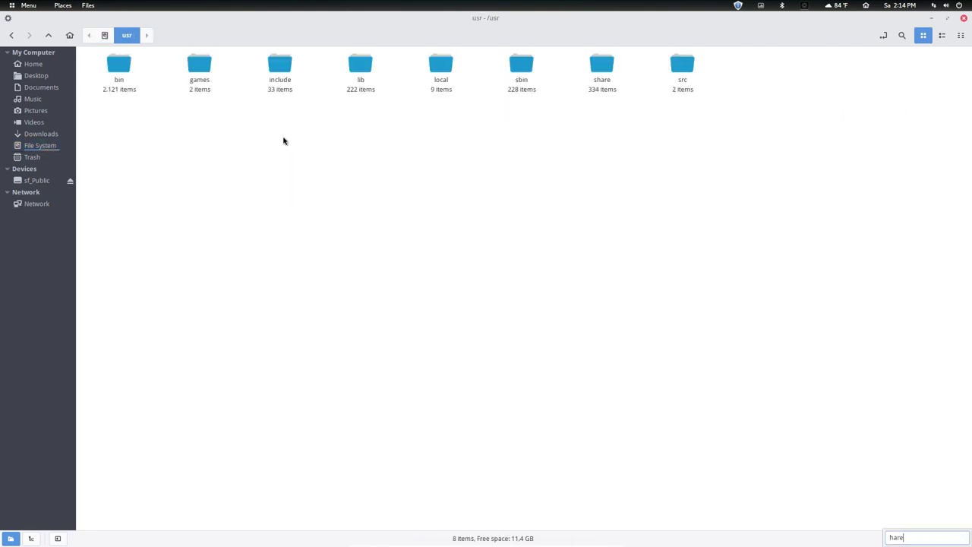
double_click(608, 70)
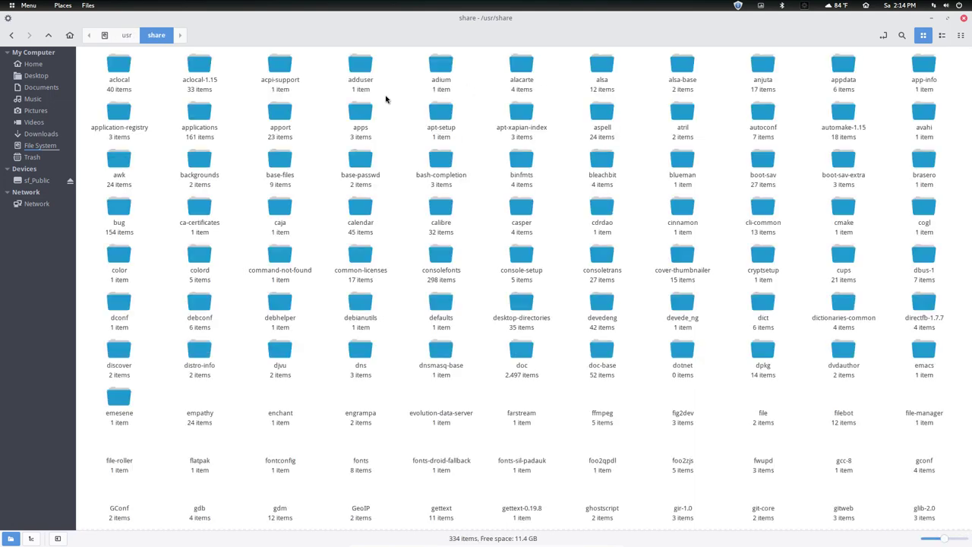
Look inside the icons folder, then return to the share folder.
scroll(385, 99, "down", 3)
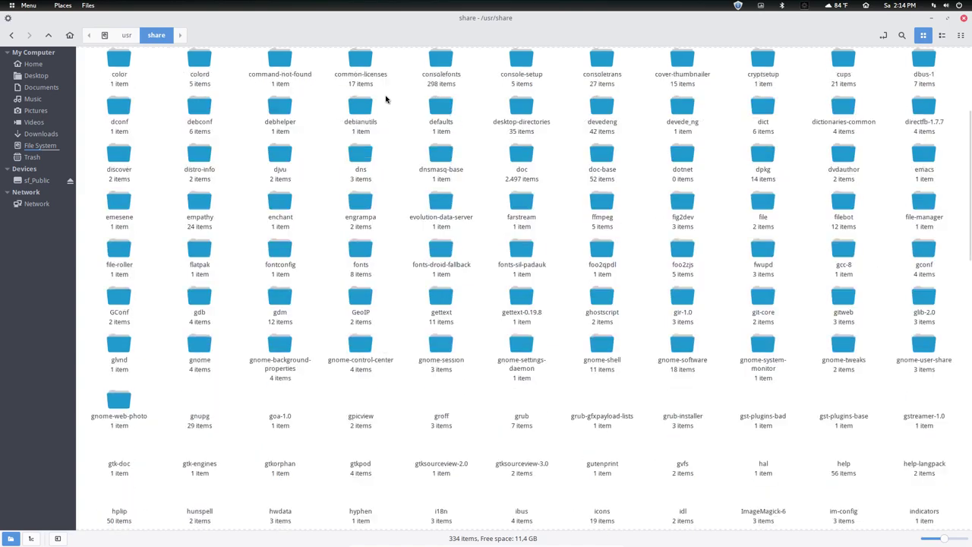
scroll(386, 99, "down", 5)
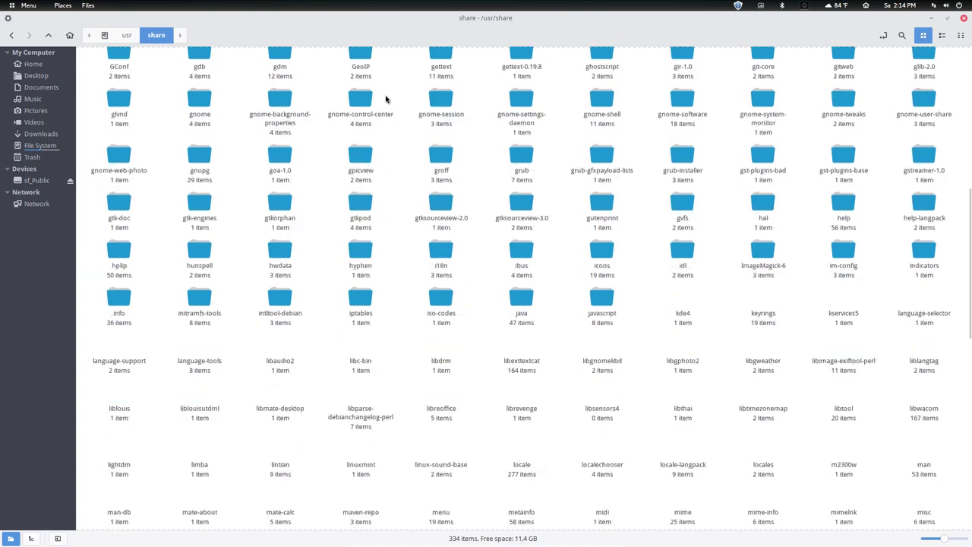
scroll(386, 99, "down", 1)
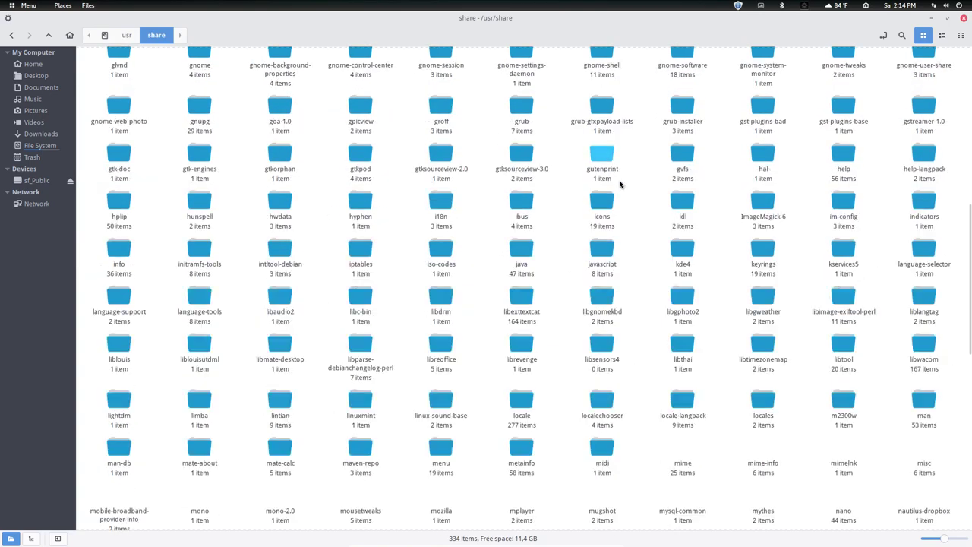
double_click(602, 210)
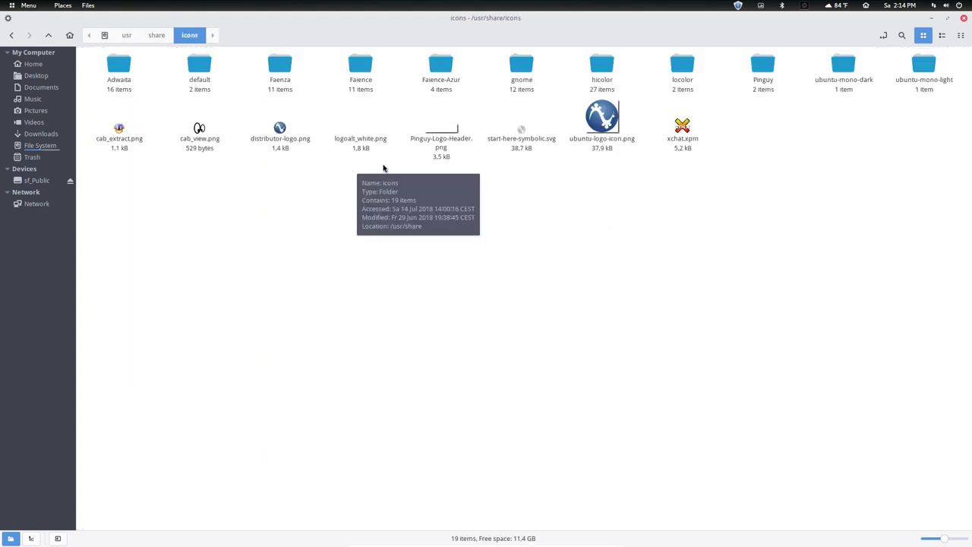
left_click(158, 35)
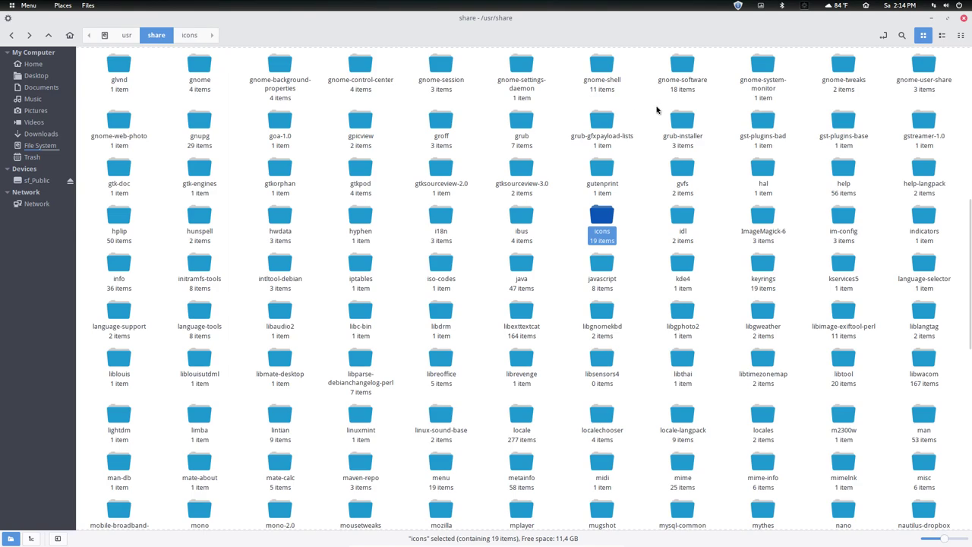
scroll(611, 107, "up", 8)
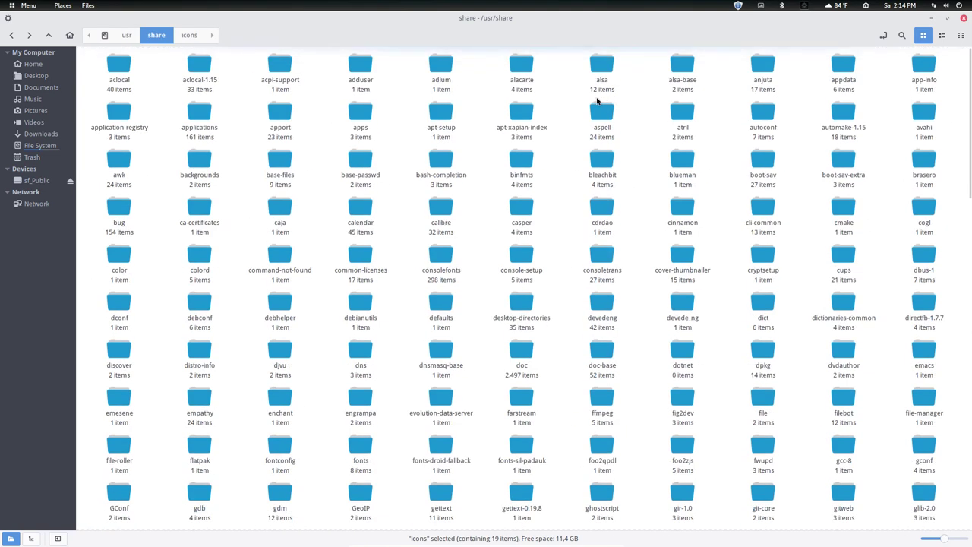
Open the applications folder and open the DevedeNG launcher in Pluma.
double_click(194, 119)
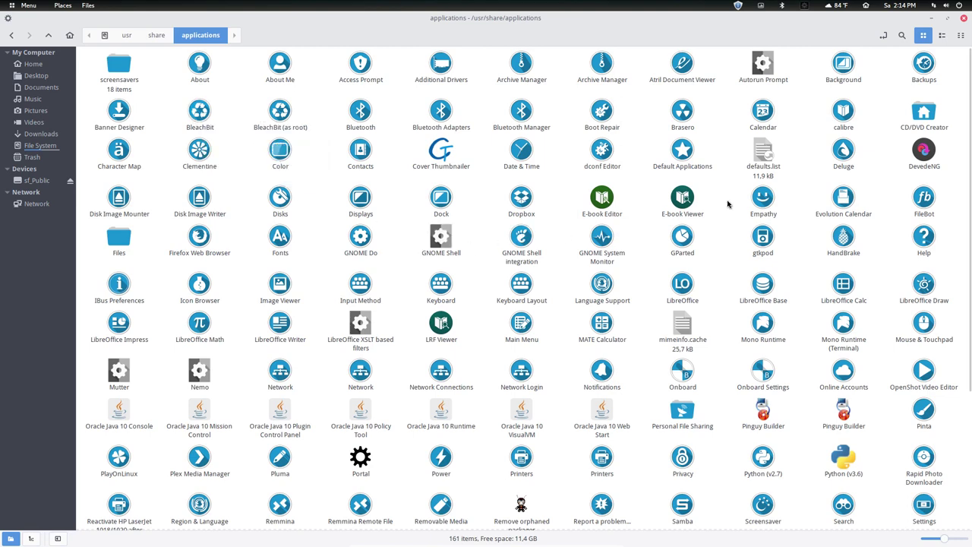
right_click(925, 150)
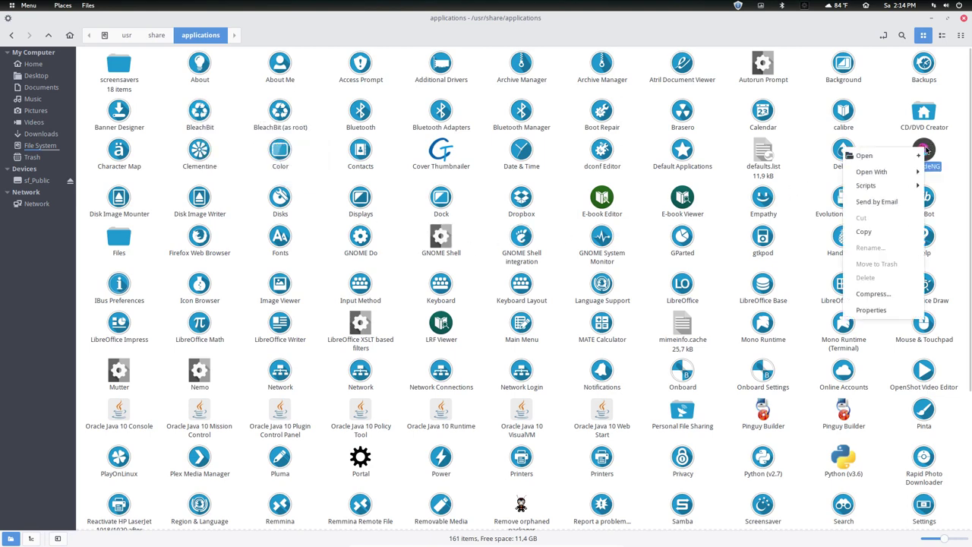
mouse_move(871, 172)
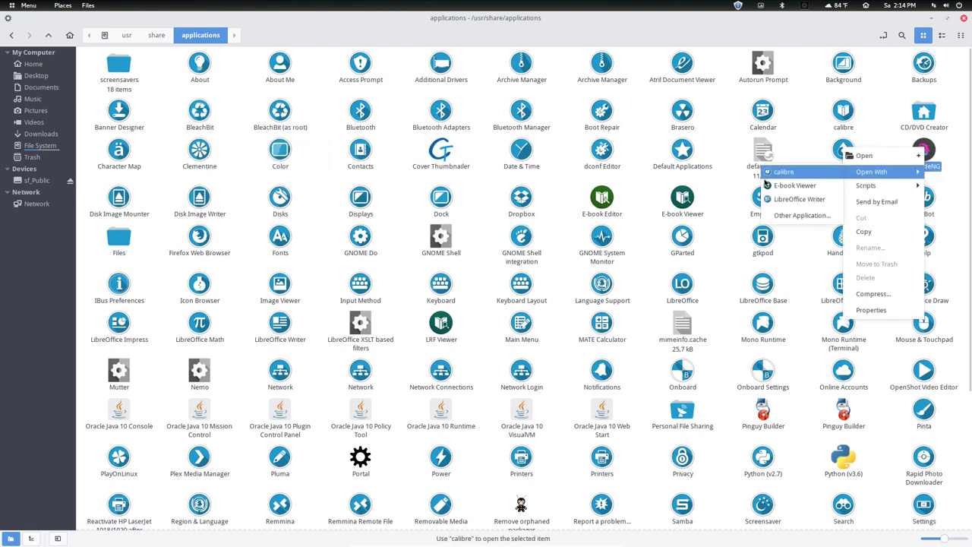
left_click(785, 216)
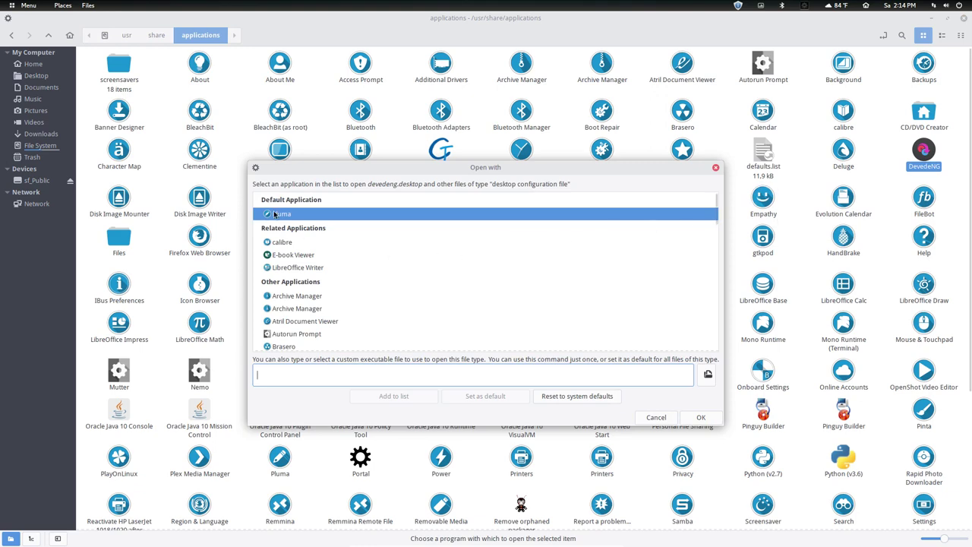
left_click(699, 418)
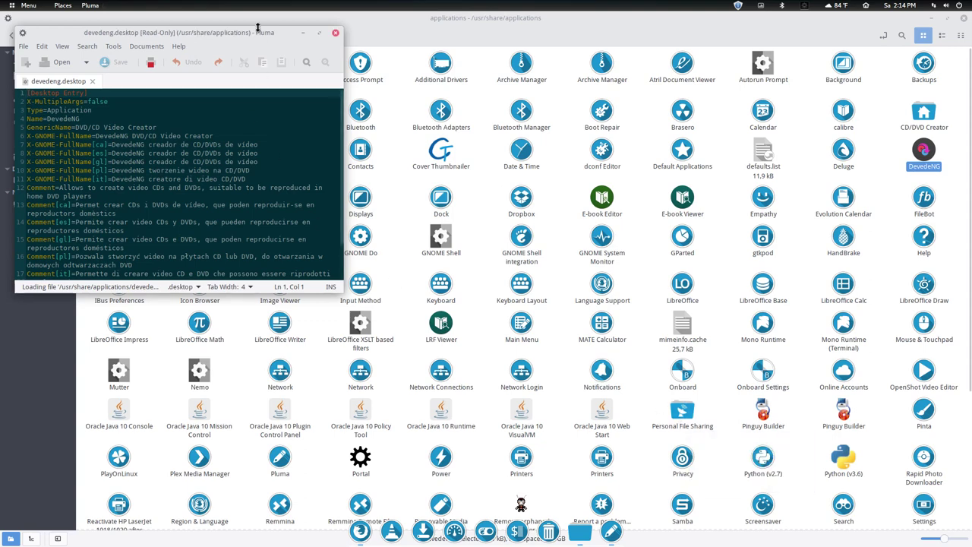
Minimize Pluma and close the applications folder window.
left_click(304, 33)
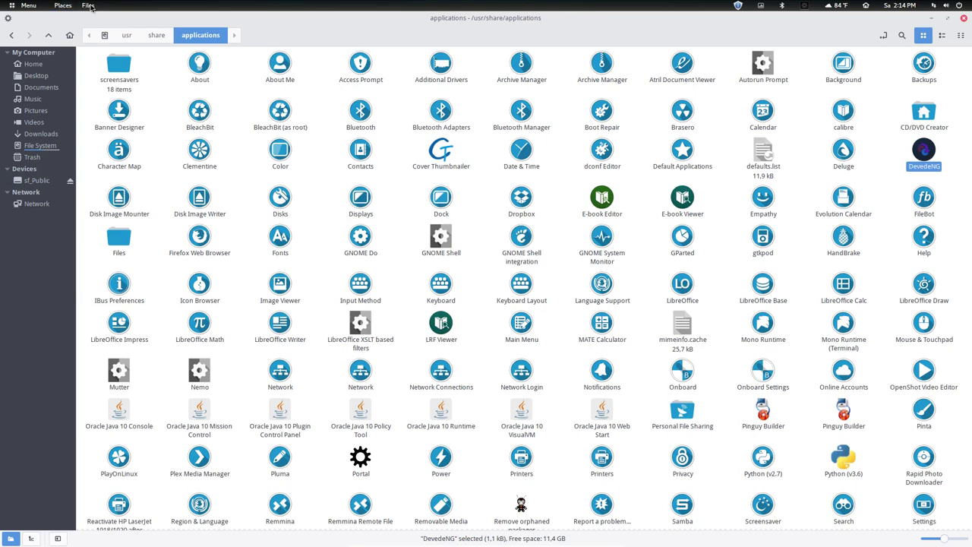
left_click(90, 6)
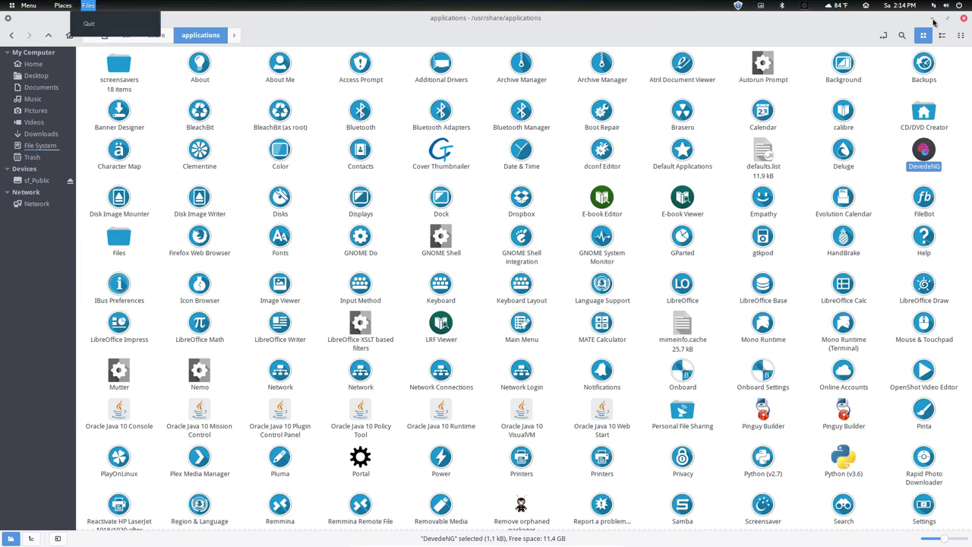
key("Escape")
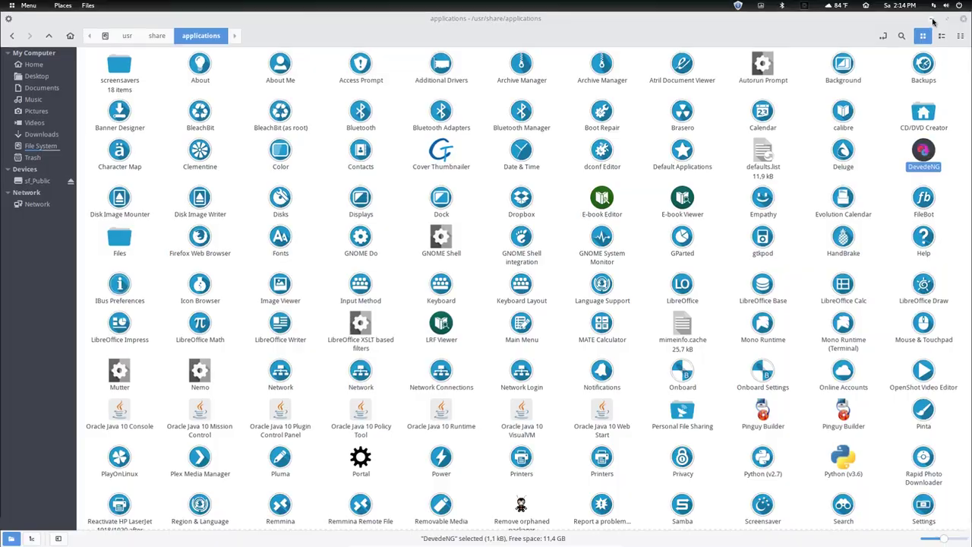
left_click(932, 19)
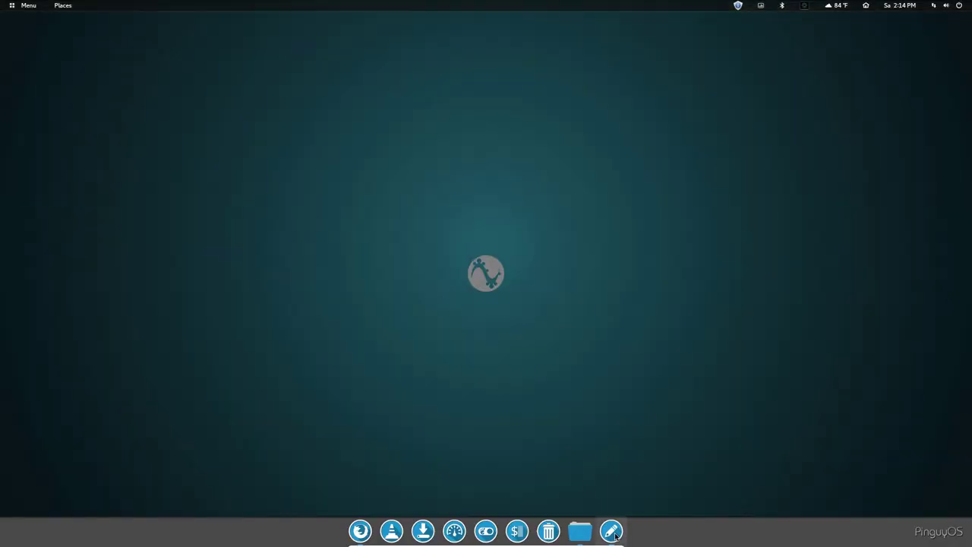
Restore Pluma maximized and highlight devedeng after Icon= on line 21.
left_click(612, 531)
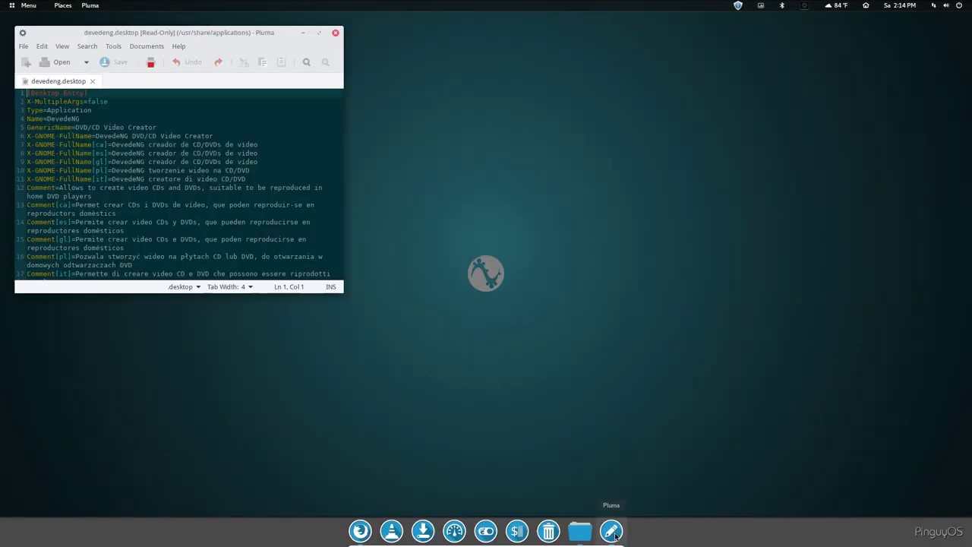
left_click(319, 33)
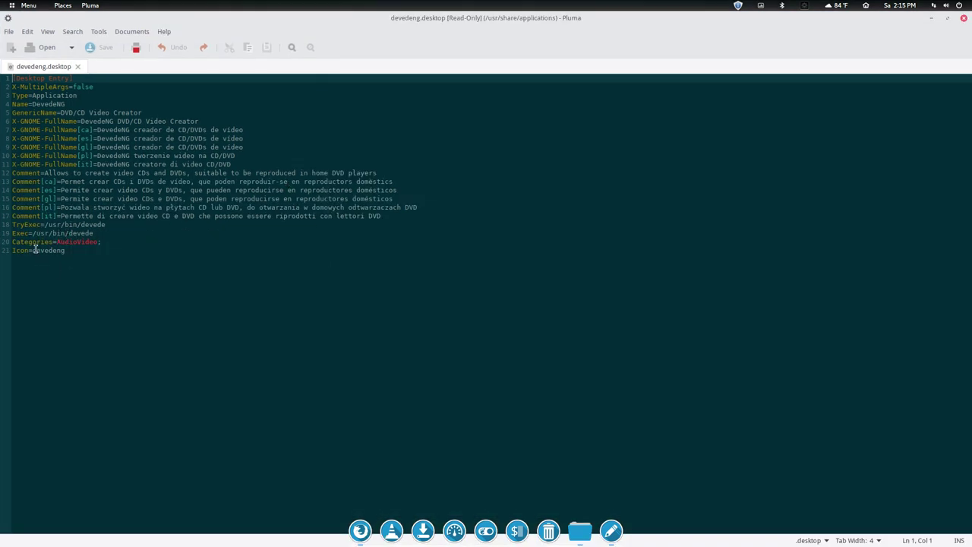
left_click_drag(31, 251, 6, 251)
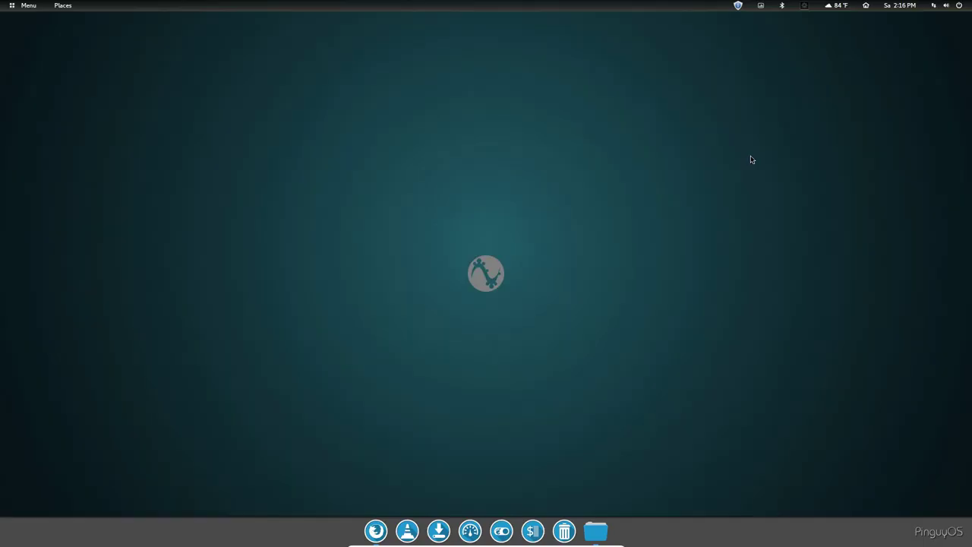
Return to the applications folder and clear the DevedeNG selection.
left_click(61, 6)
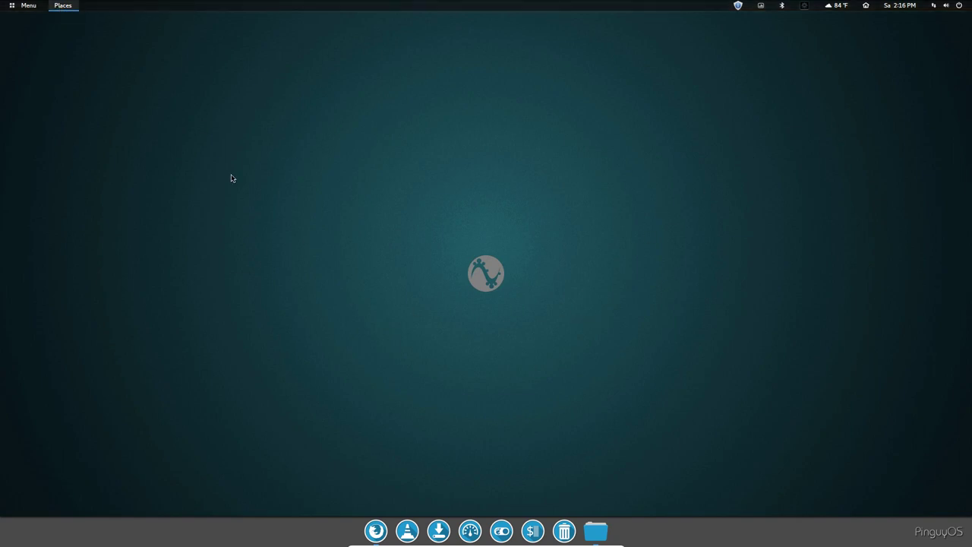
left_click(595, 530)
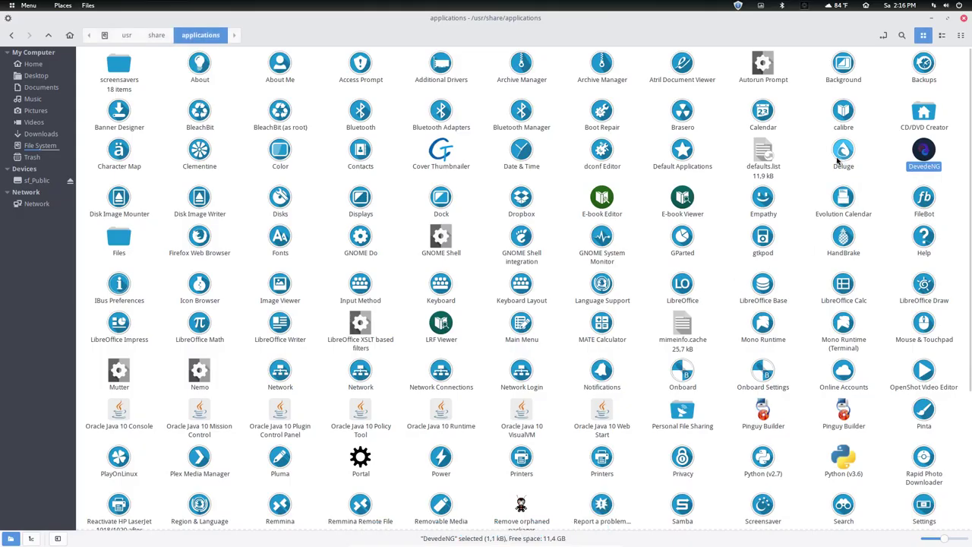
left_click(746, 183)
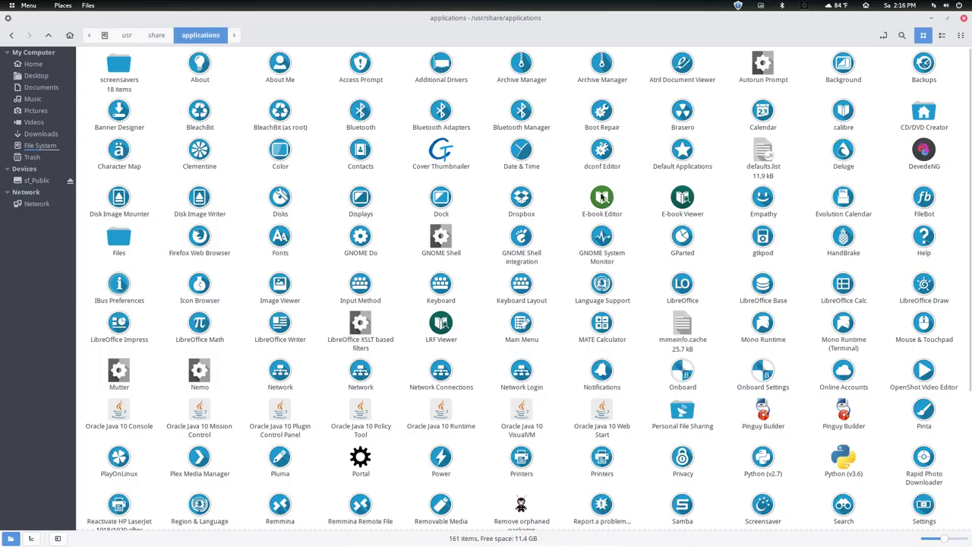
Open the E-book Editor launcher in Pluma and highlight calibre-ebook-edit on its Icon line.
right_click(601, 197)
mouse_move(627, 219)
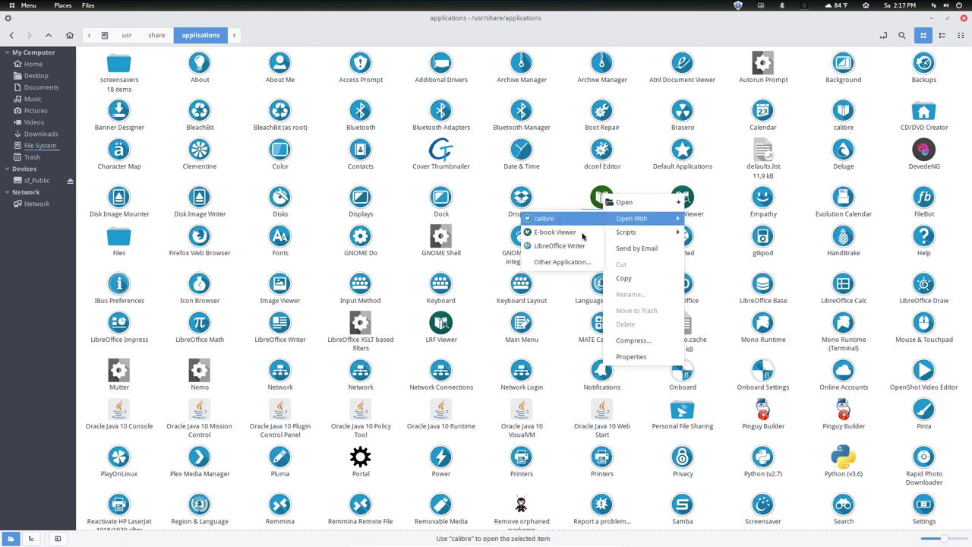
left_click(562, 262)
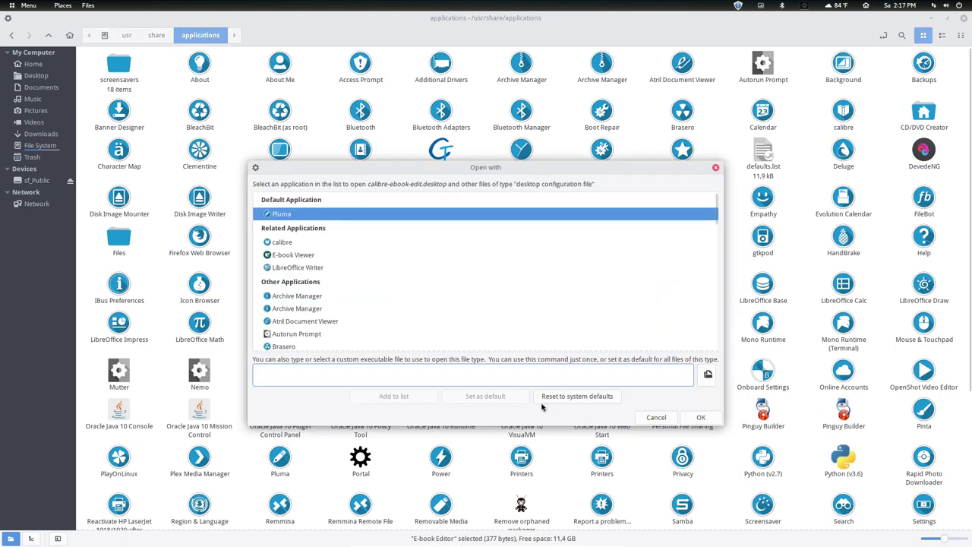
left_click(697, 419)
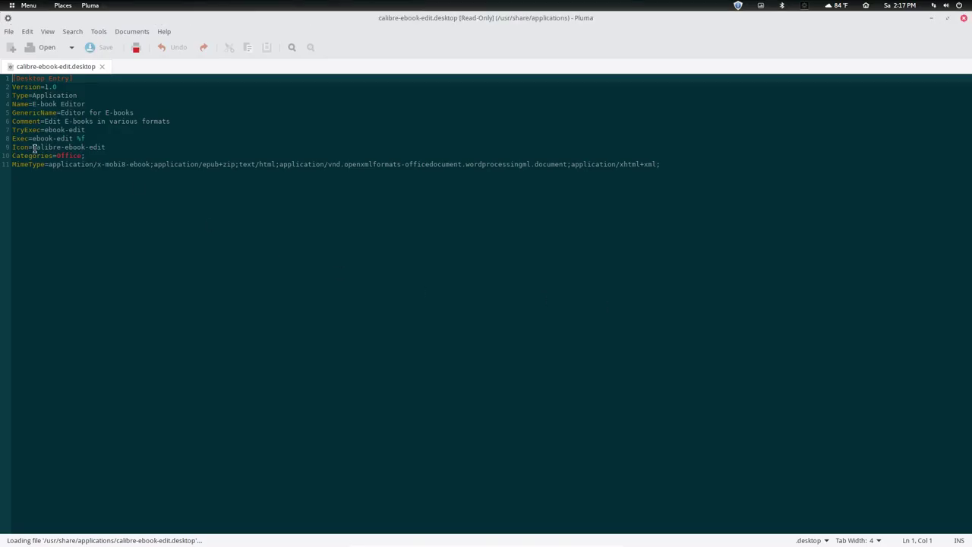
left_click(33, 146)
left_click_drag(33, 147, 112, 158)
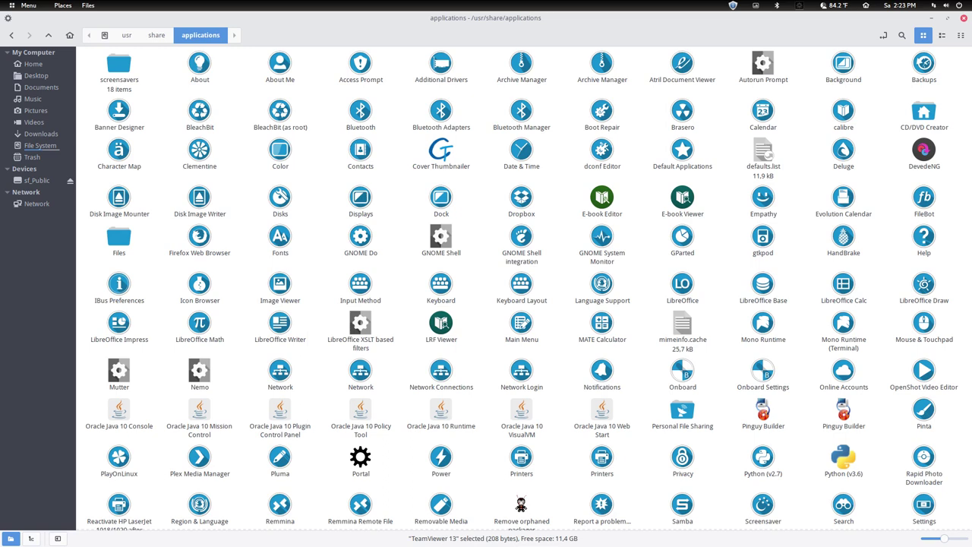
Open Cover Thumbnailer in Pluma, highlight its Icon path /usr/share/cover-thumbnailer/icon.png, then close it.
left_click(231, 89)
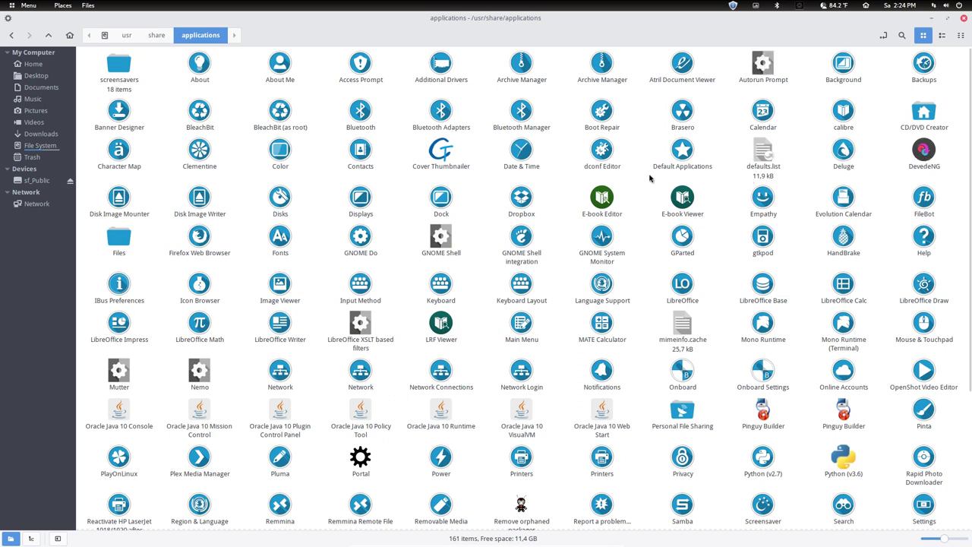
right_click(440, 152)
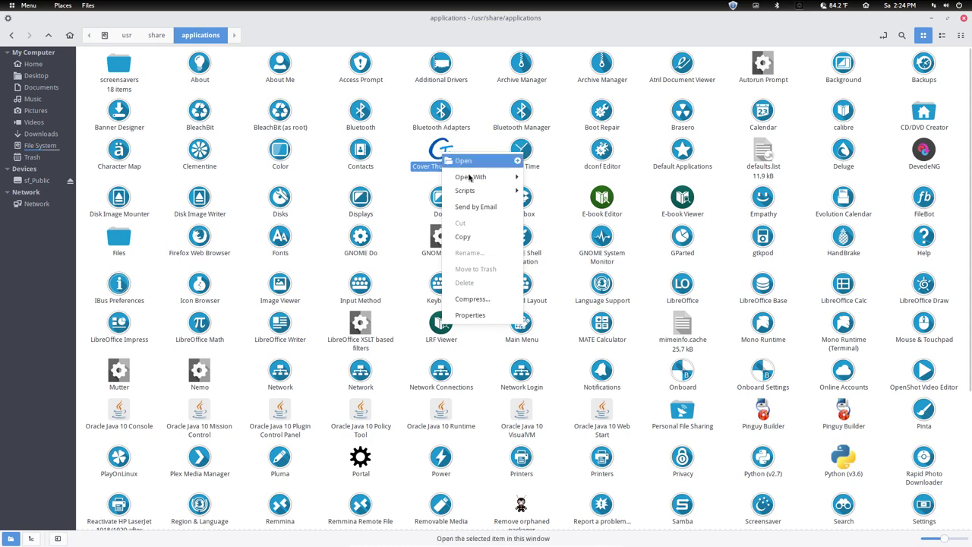
mouse_move(485, 181)
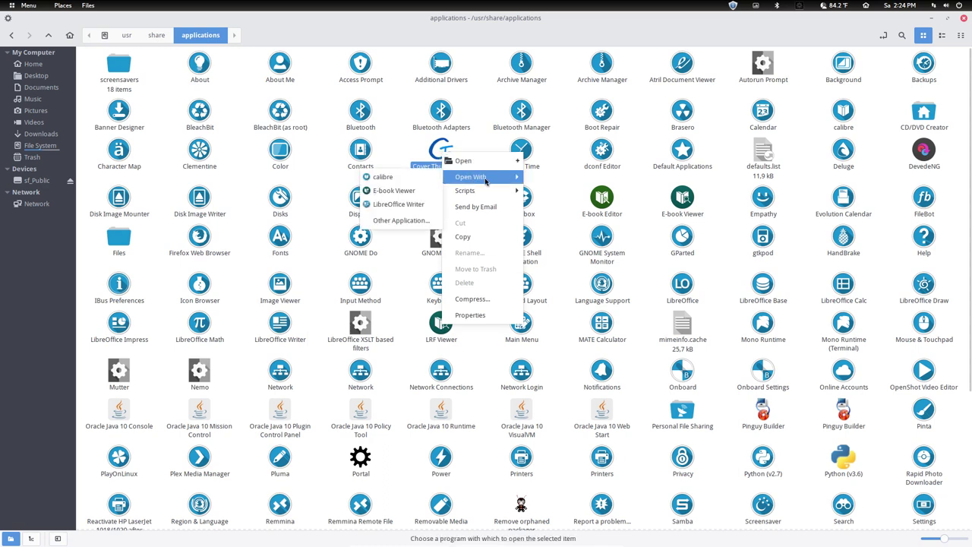
left_click(418, 220)
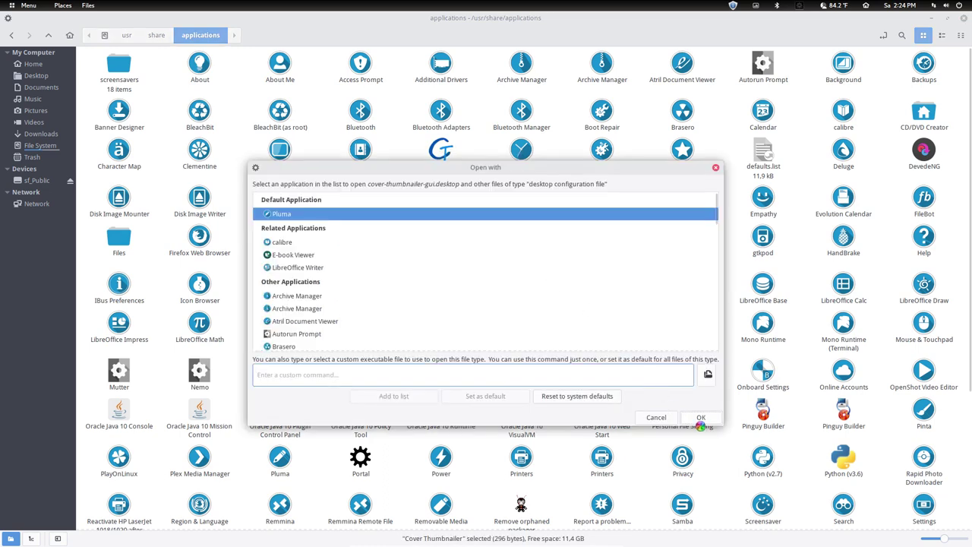
left_click(701, 417)
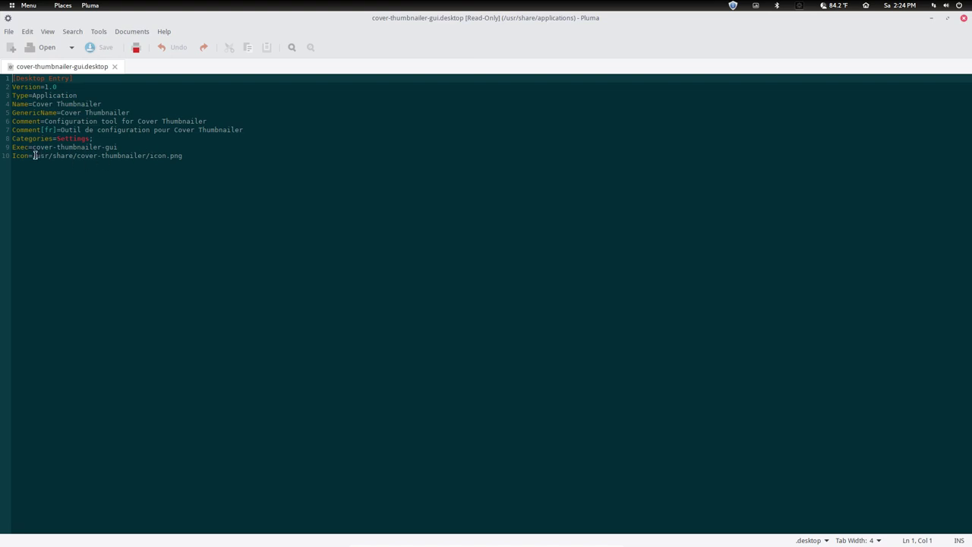
left_click_drag(33, 155, 212, 192)
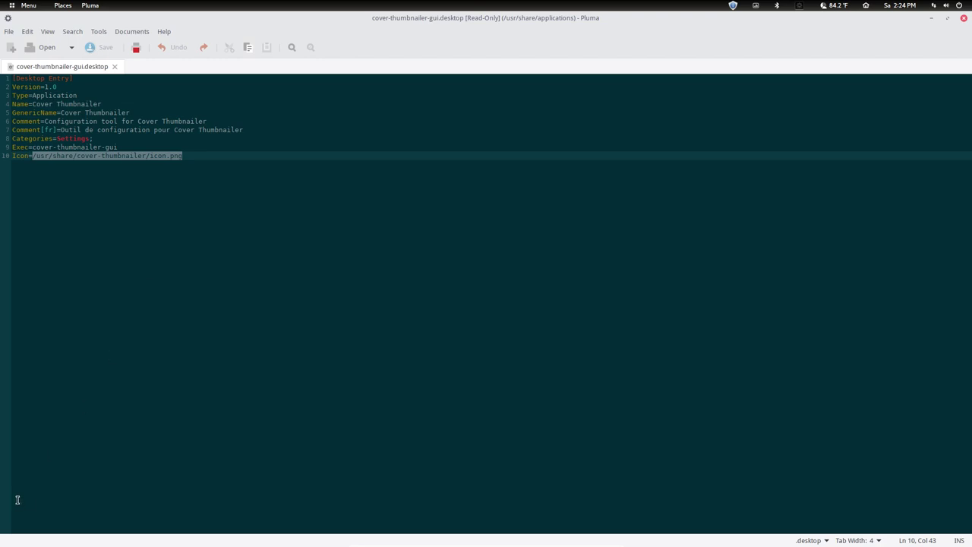
left_click(963, 21)
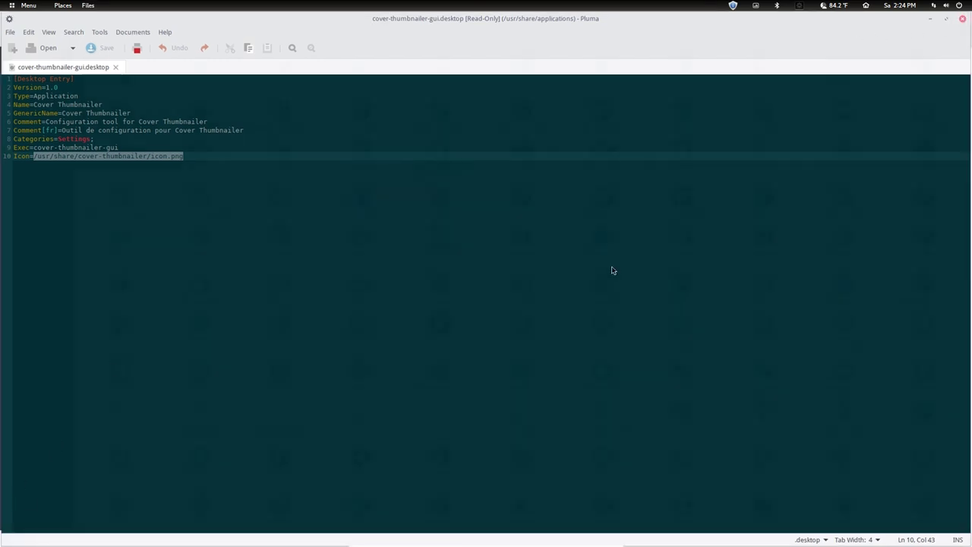
double_click(432, 156)
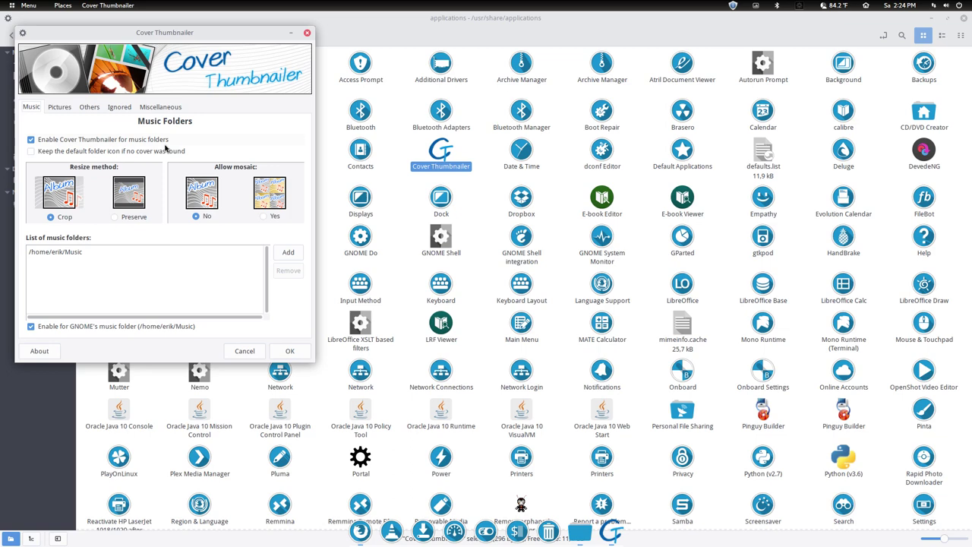
left_click(59, 109)
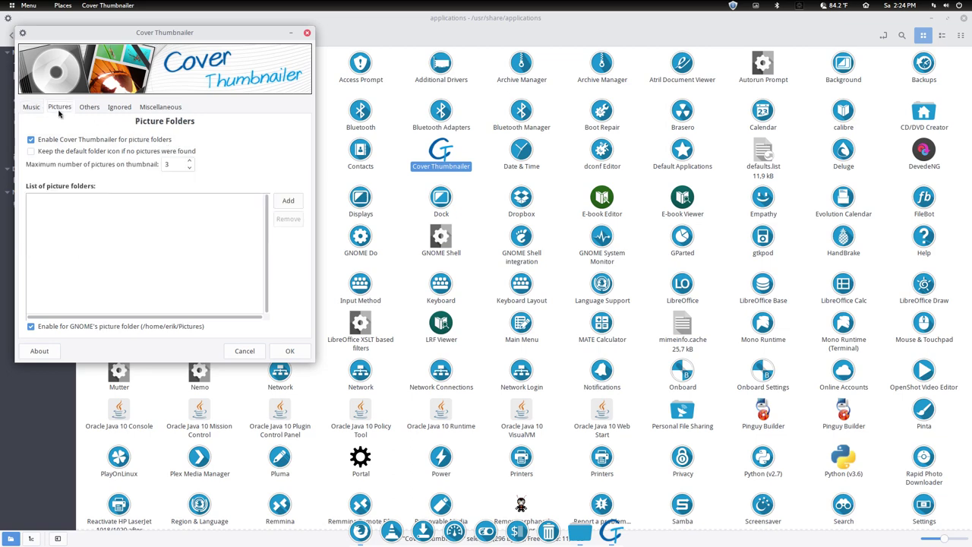
left_click(90, 110)
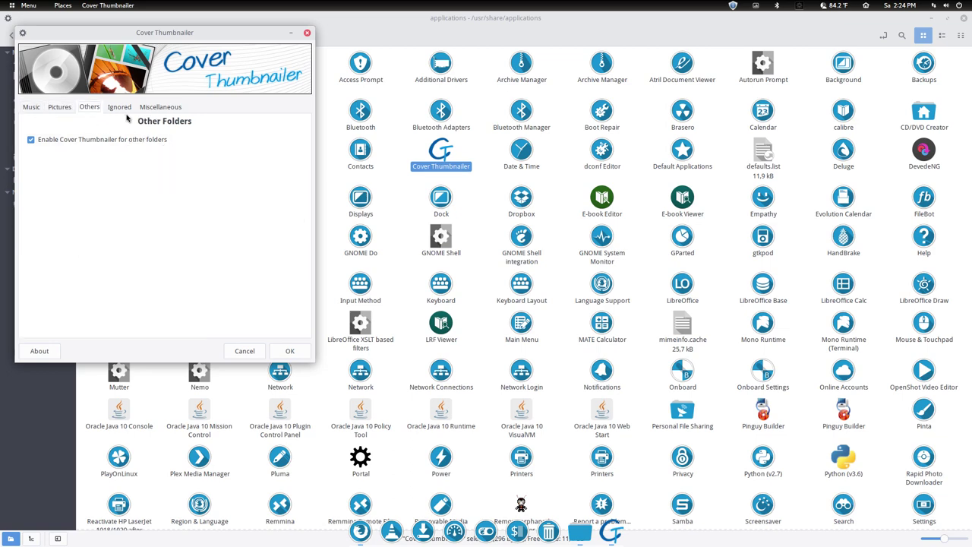
left_click(121, 111)
left_click(158, 110)
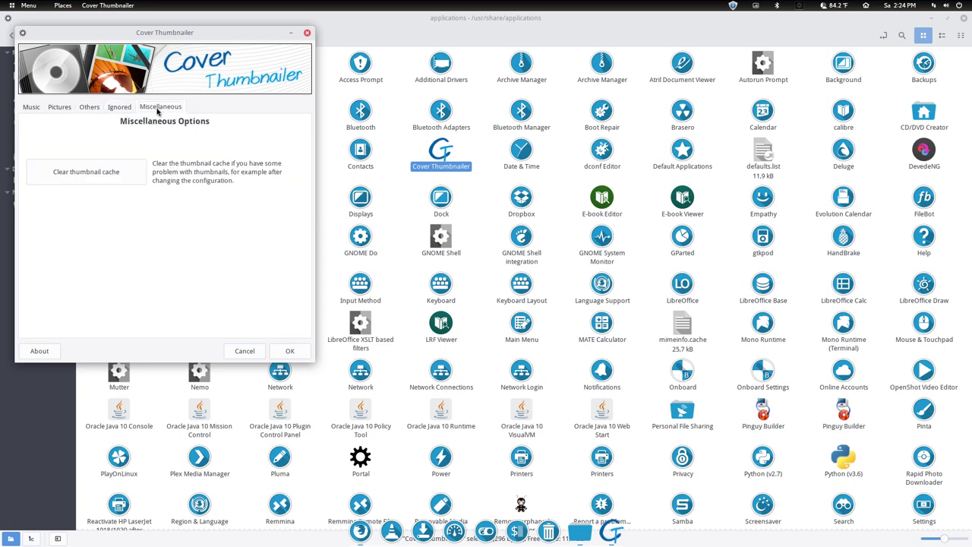
left_click(56, 111)
left_click(29, 111)
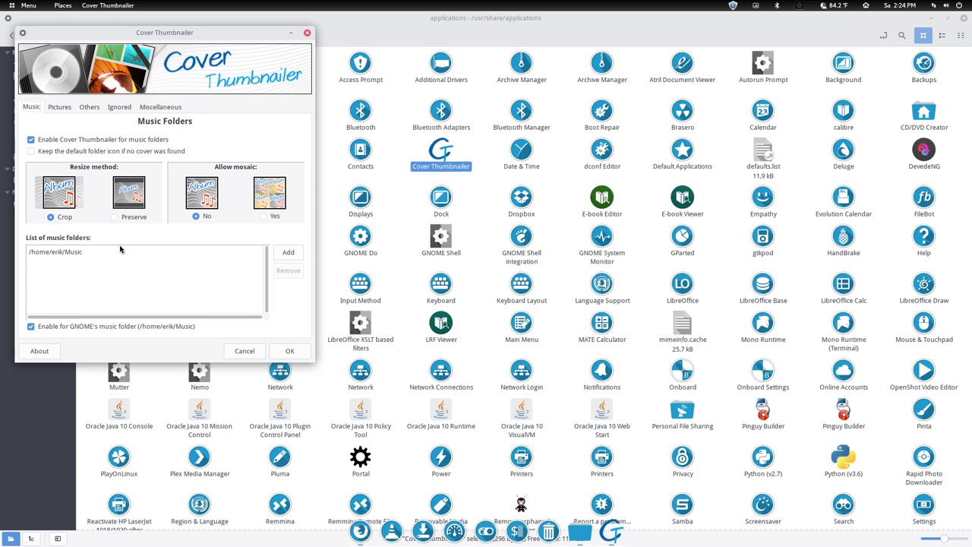
left_click(243, 351)
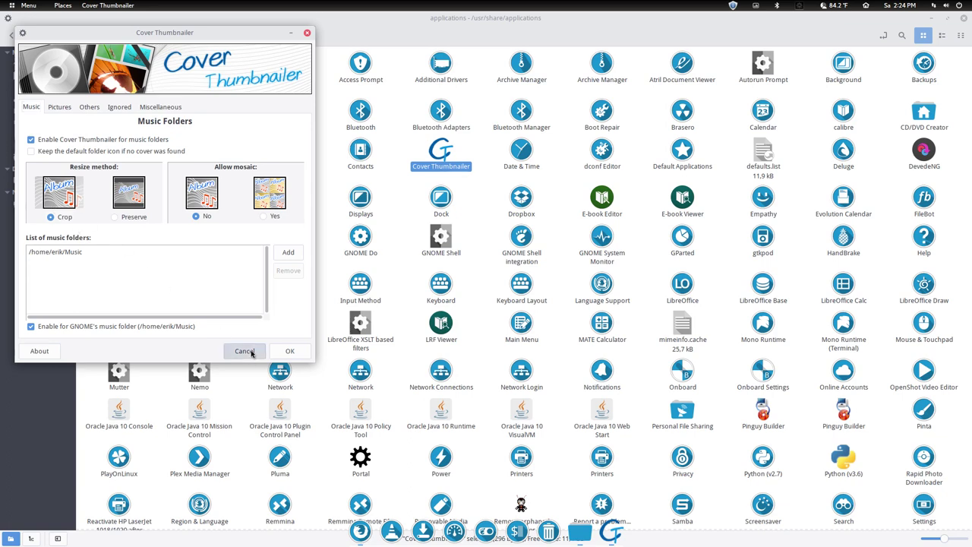
Open the LRF Viewer launcher in Pluma, highlight calibre-viewer on line 9, then close it.
right_click(447, 155)
mouse_move(486, 181)
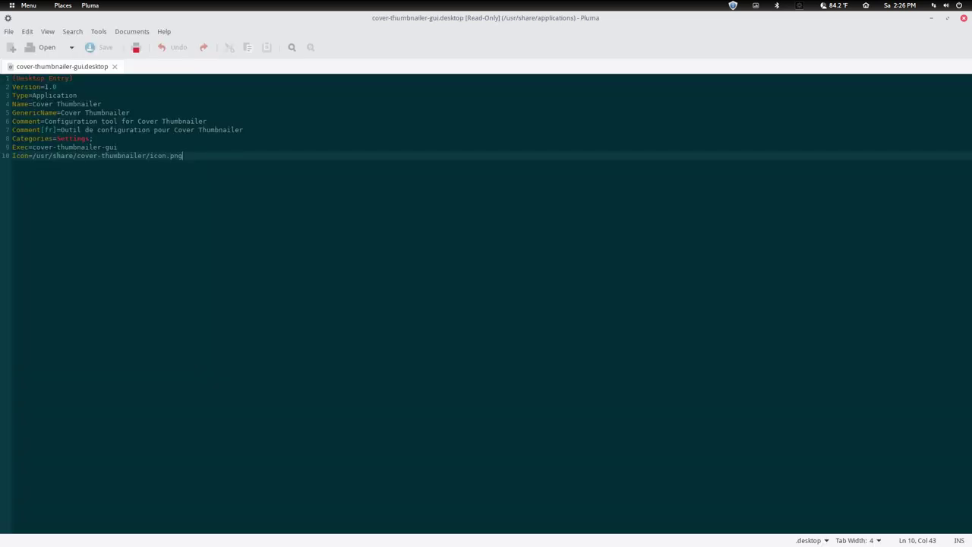
left_click(963, 17)
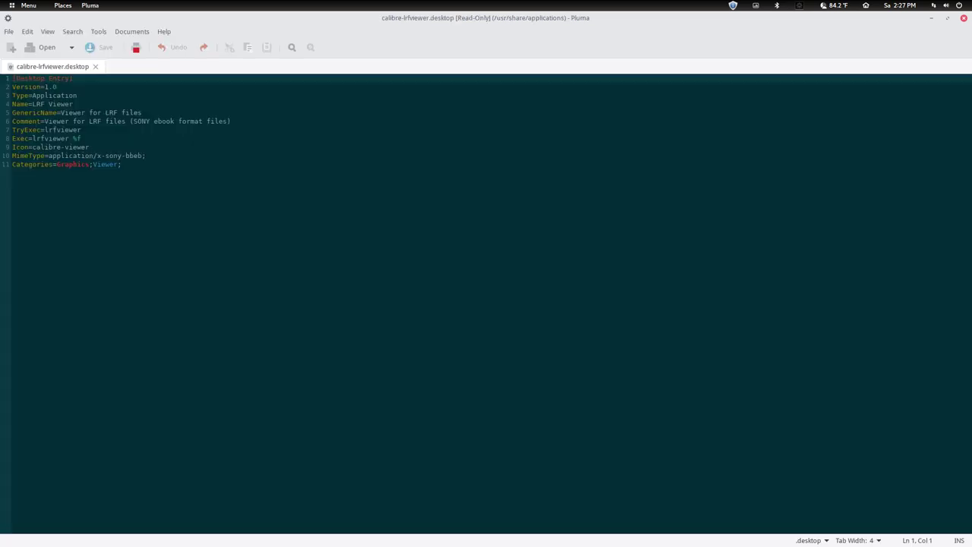
left_click_drag(33, 147, 90, 147)
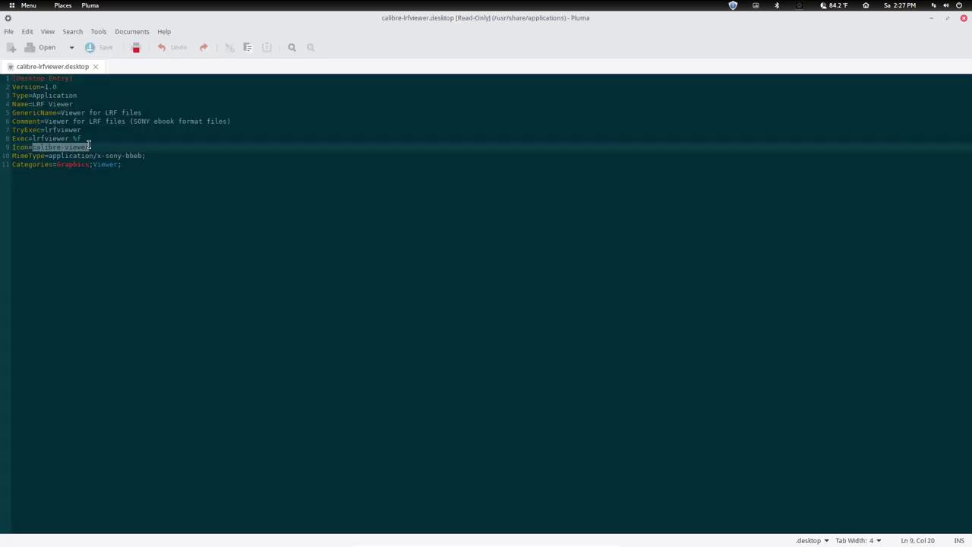
left_click(964, 17)
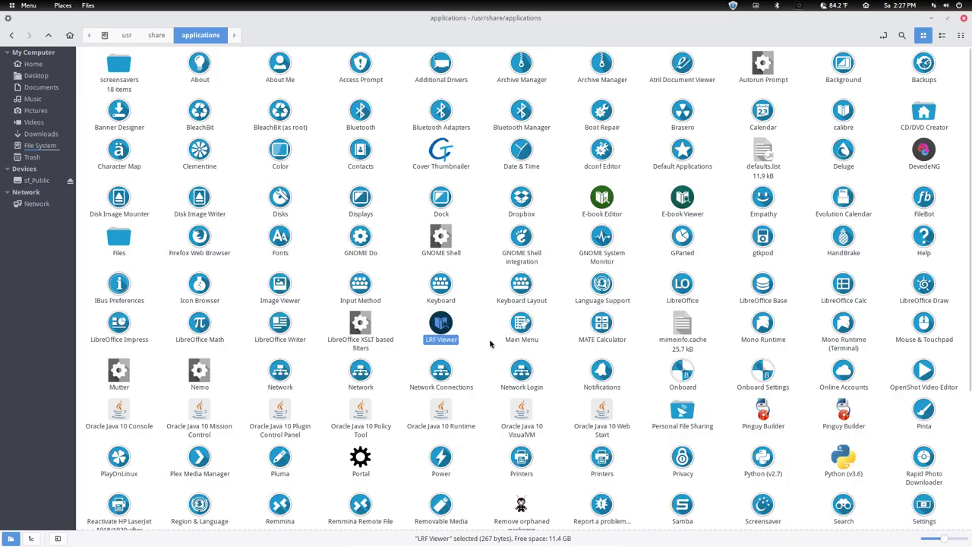
Scroll to Remove orphaned packages, launch it, and focus its password terminal.
scroll(490, 344, "down", 1)
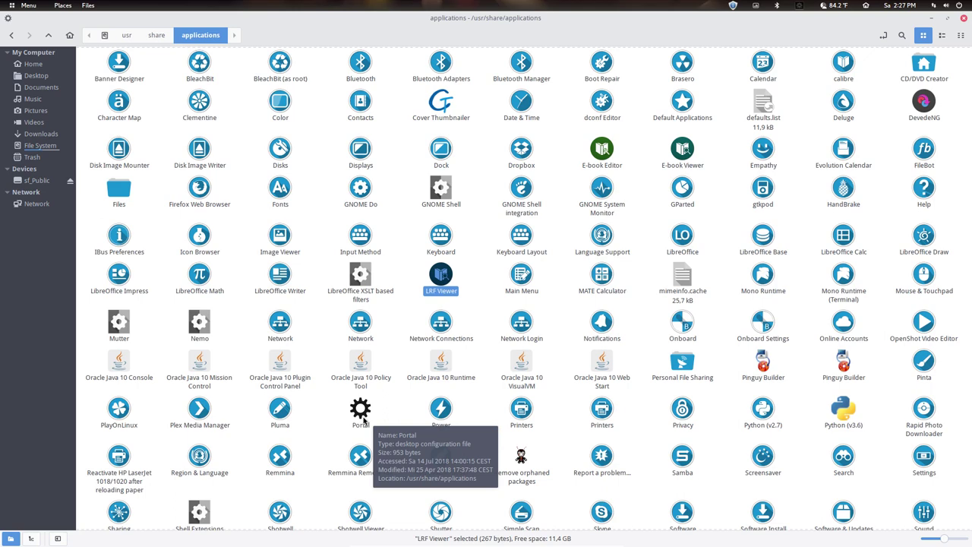
left_click(363, 416)
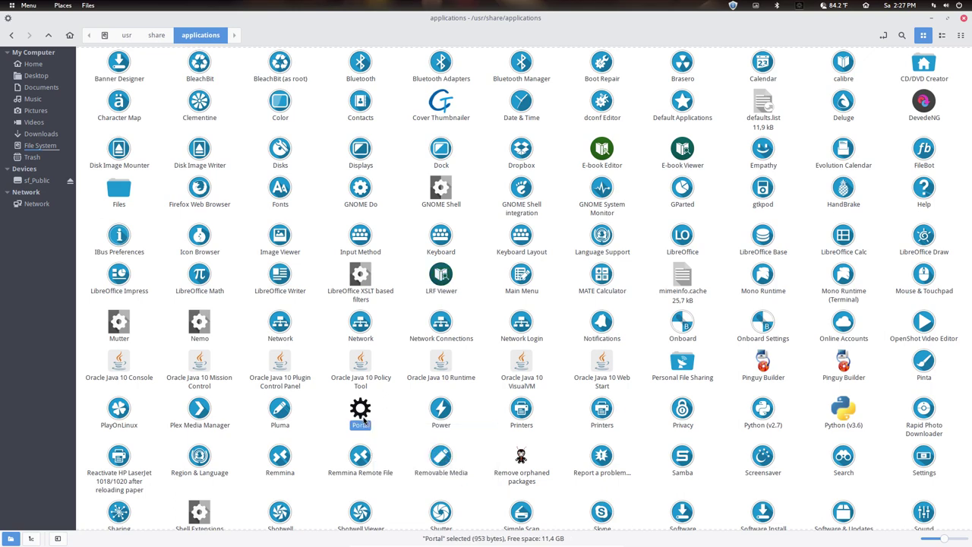
left_click(845, 415)
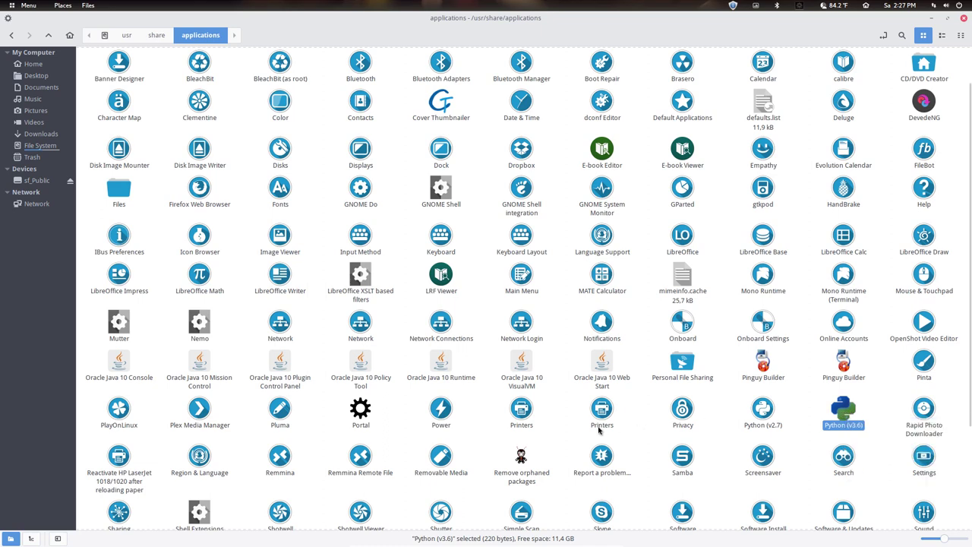
scroll(547, 431, "down", 3)
left_click(523, 377)
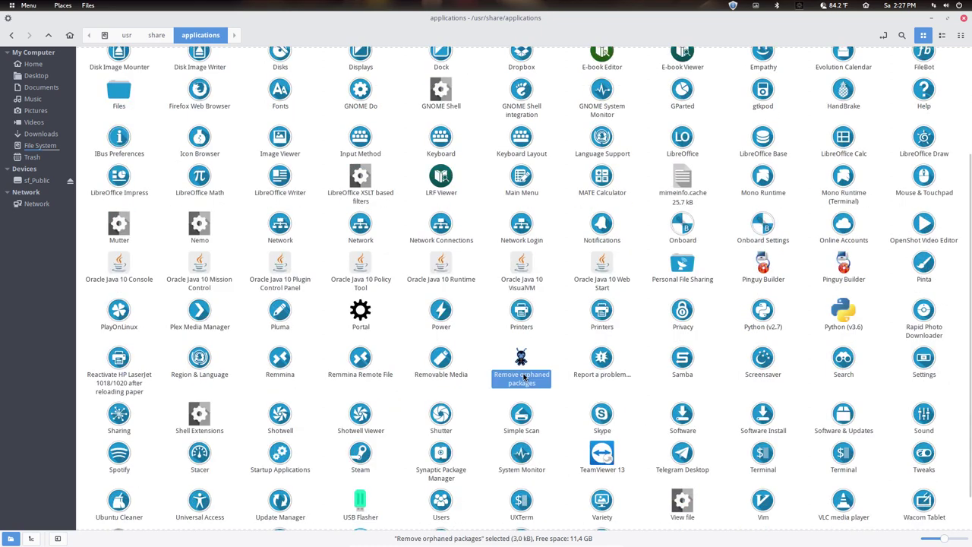
double_click(524, 377)
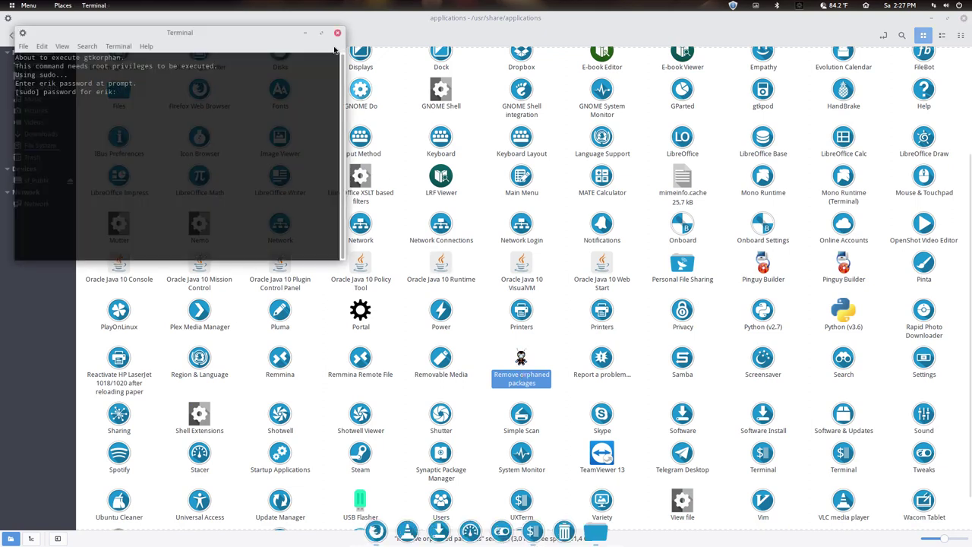
left_click(330, 201)
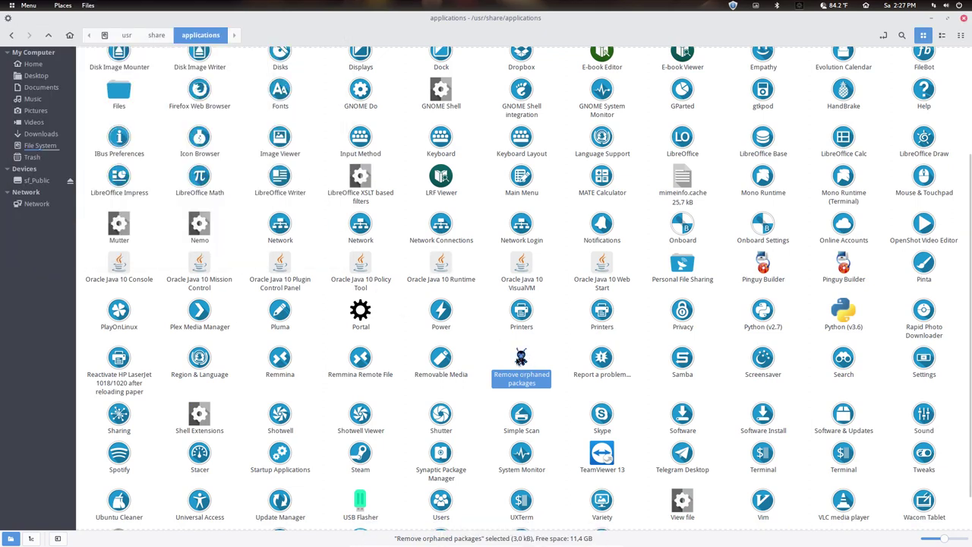
Open the Remove orphaned packages launcher, gtkorphan.desktop, in Pluma via Other Application.
right_click(518, 360)
mouse_move(562, 382)
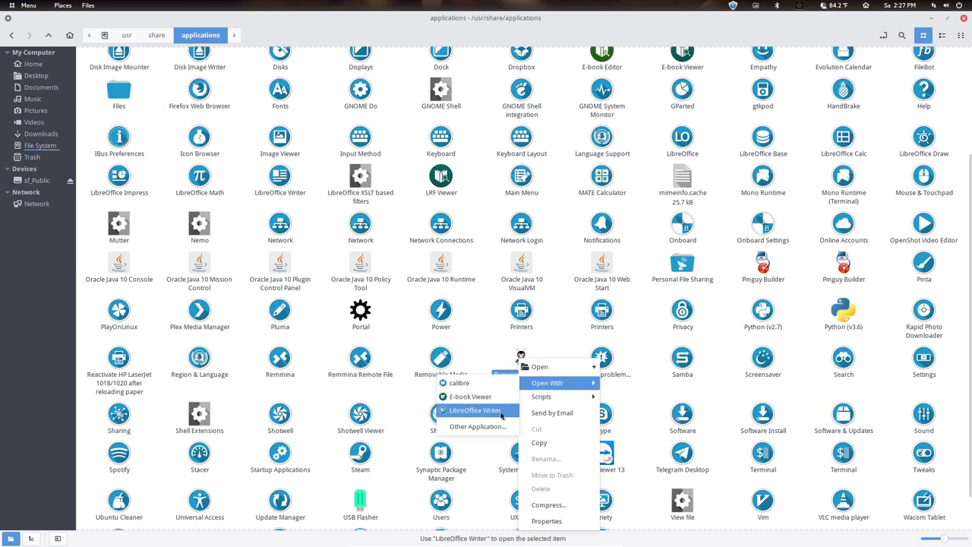
left_click(467, 425)
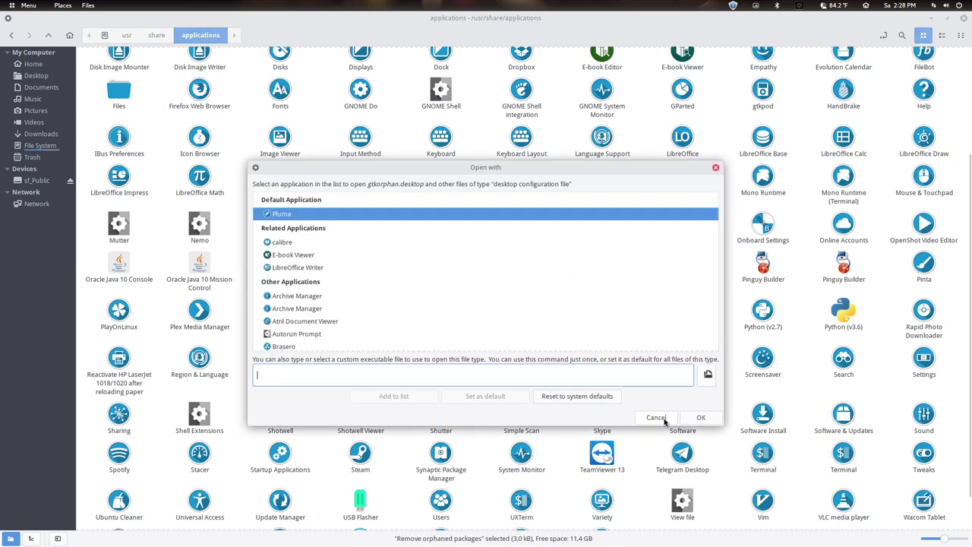
left_click(696, 419)
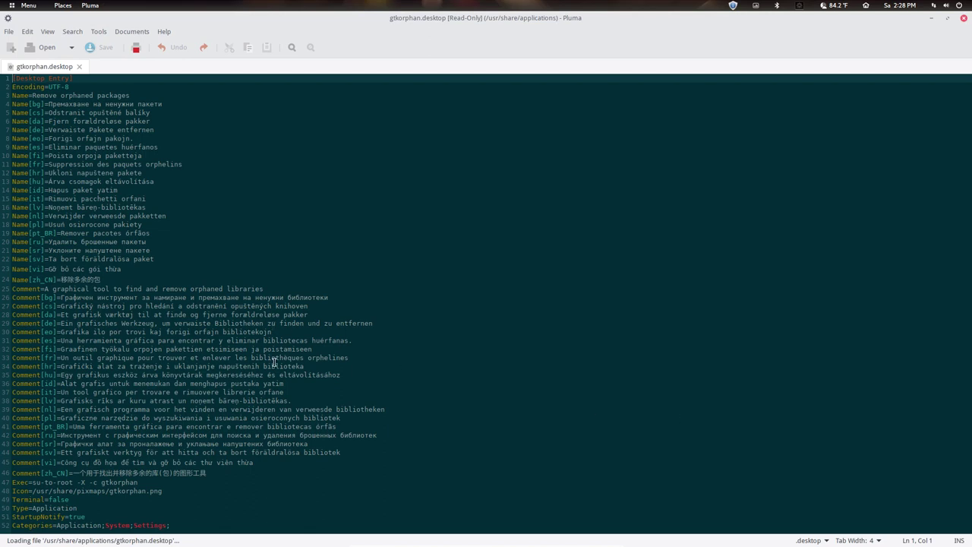
Highlight parts of the Icon path /usr/share/pixmaps/gtkorphan.png, including the png extension.
left_click(83, 500)
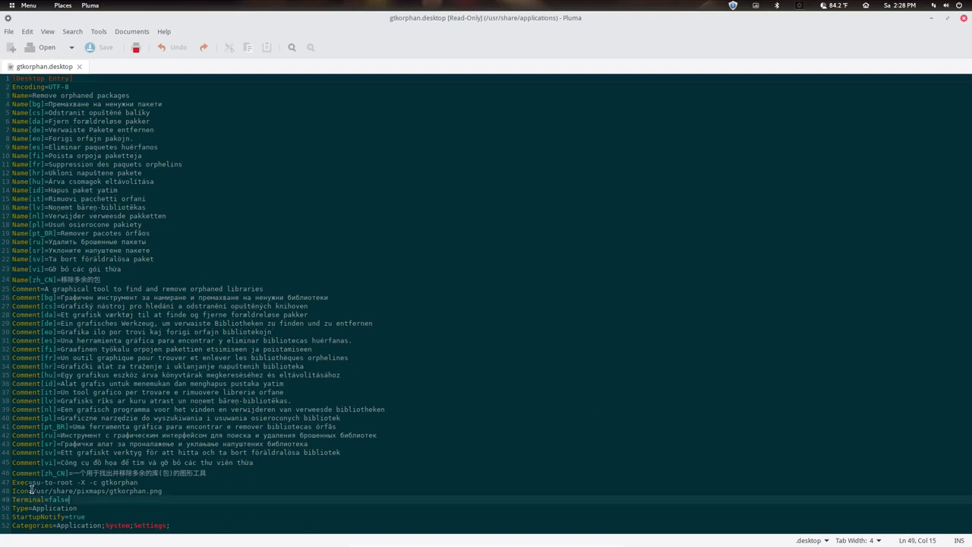
mouse_move(32, 491)
left_mouse_down()
mouse_move(112, 492)
mouse_move(118, 531)
mouse_move(117, 492)
mouse_move(31, 492)
left_mouse_up()
left_click(114, 492)
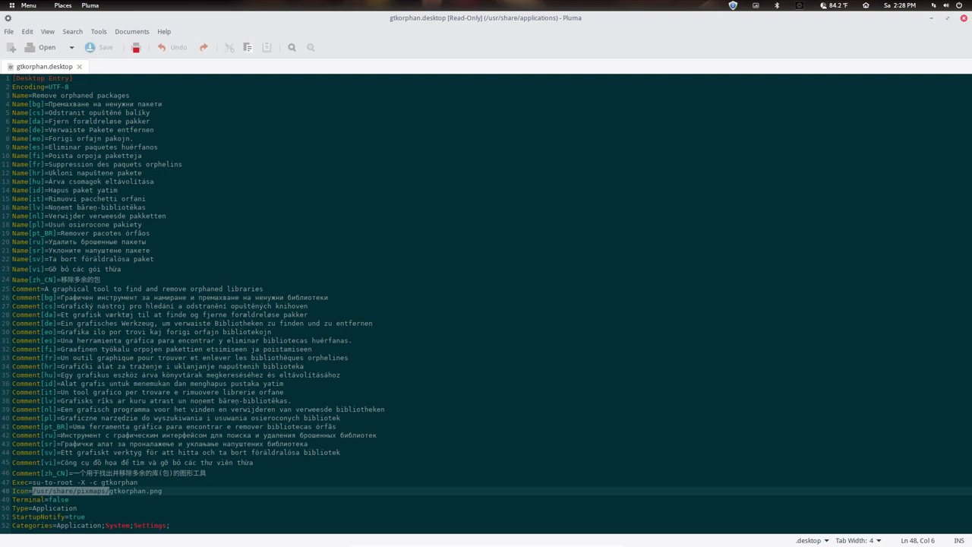
left_click(143, 491)
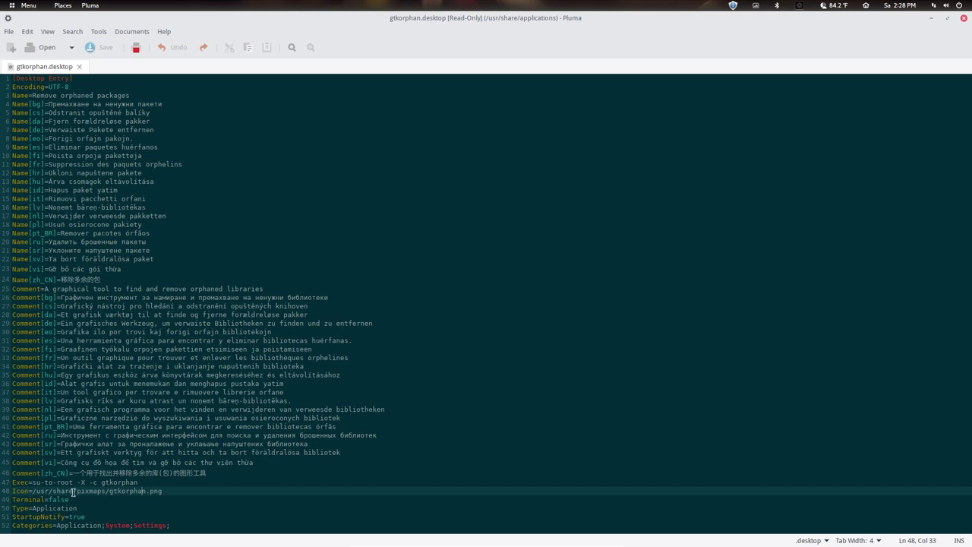
left_click(162, 494)
left_click_drag(33, 492, 83, 498)
left_click(130, 493)
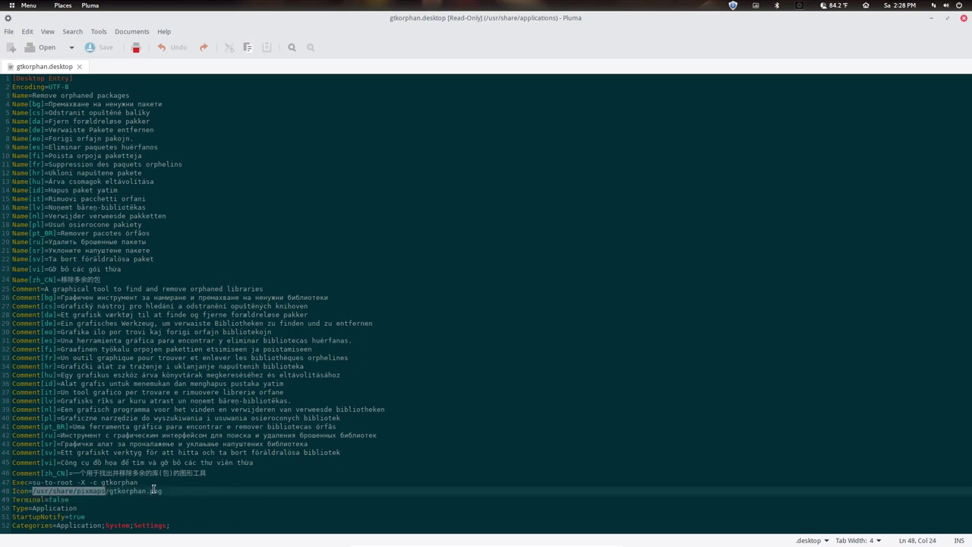
left_click_drag(162, 492, 149, 493)
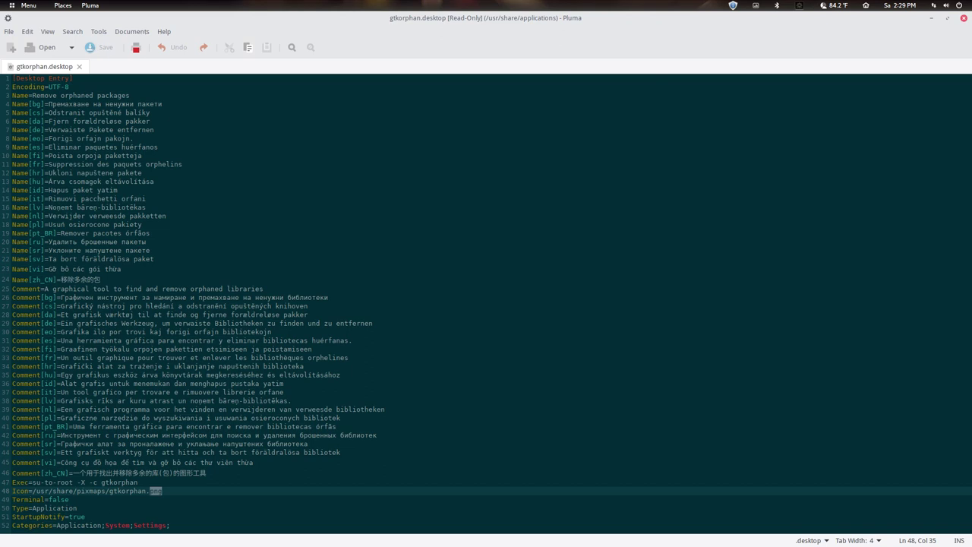
Select the whole Icon= line from its start past the line end.
left_click(180, 490)
key("shift+Home")
key("shift+Down")
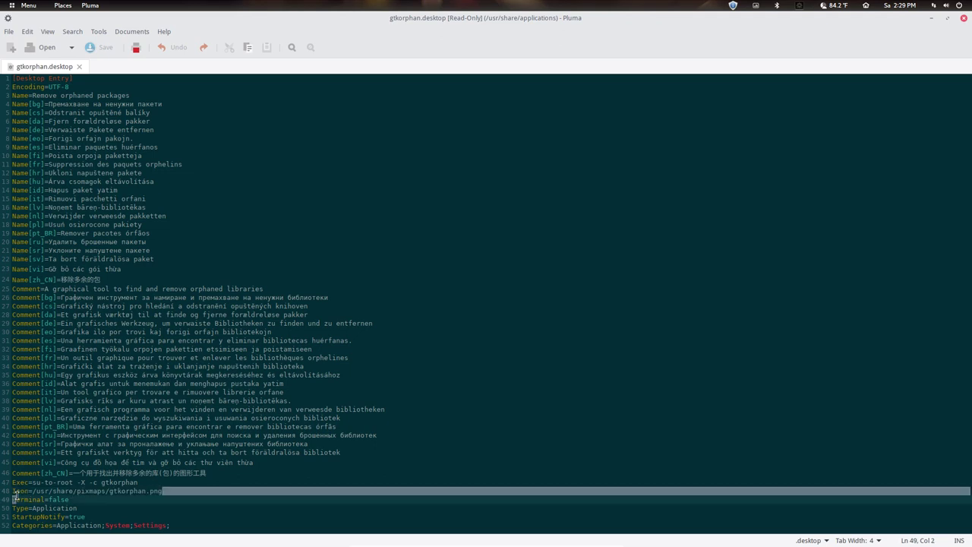
key("shift+Right")
Close gtkorphan.desktop in Pluma and select the USB Flasher launcher in /usr/share/applications.
left_click(963, 18)
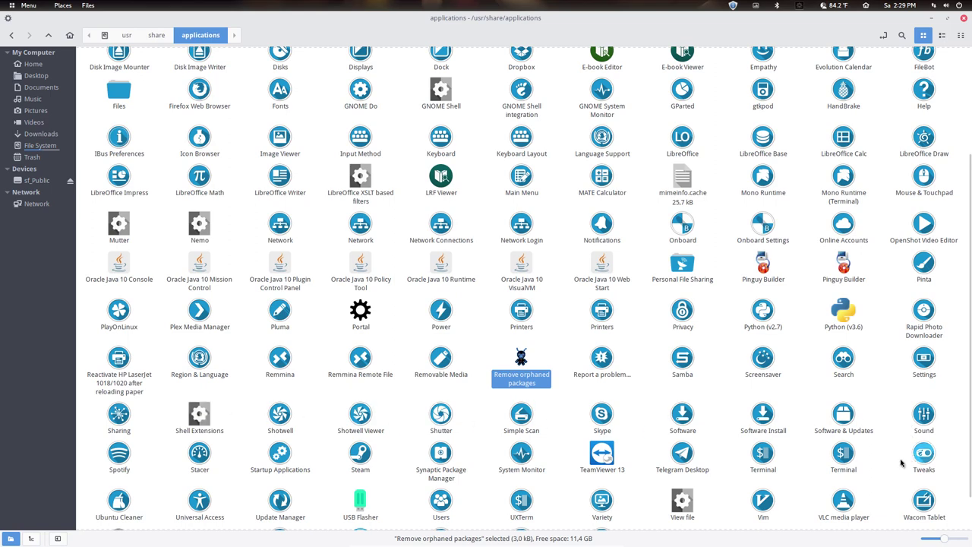
left_click(602, 452)
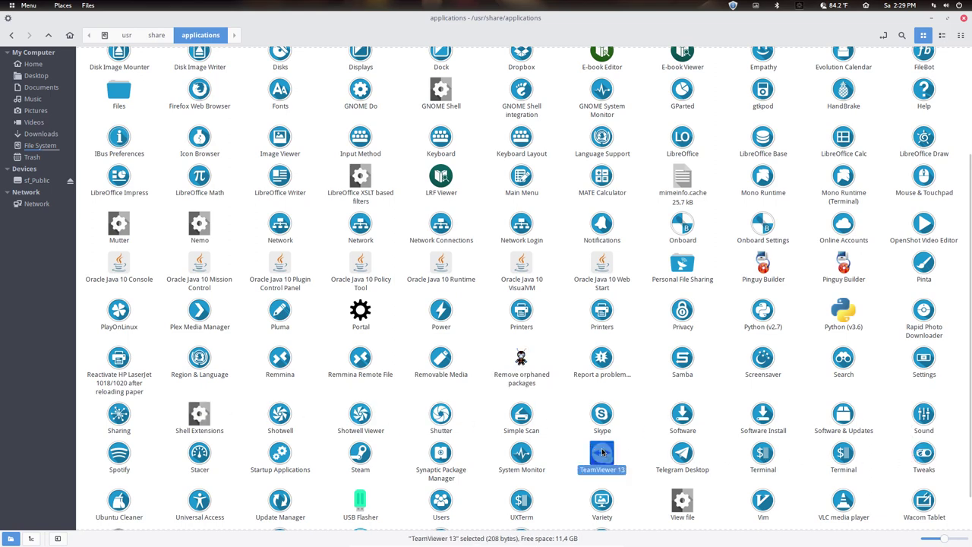
scroll(360, 425, "down", 1)
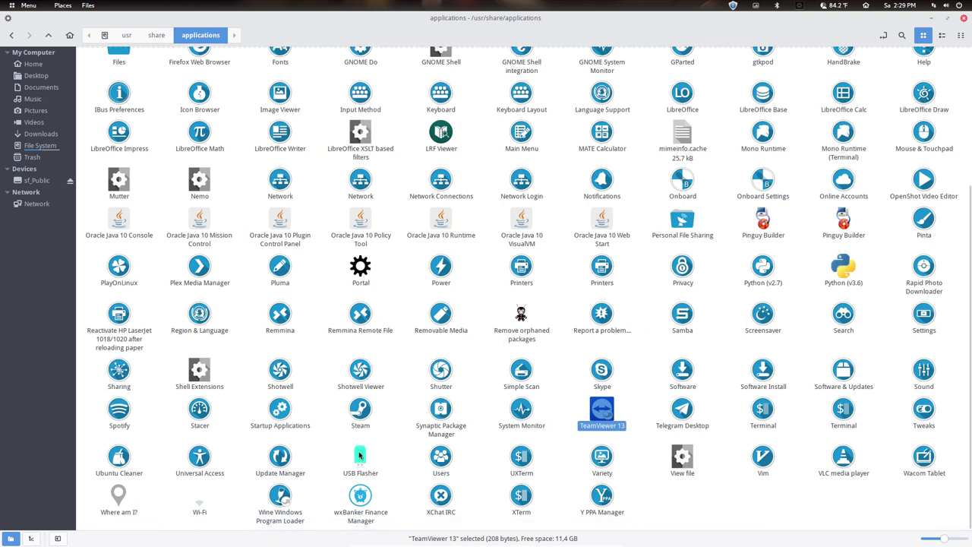
left_click(360, 458)
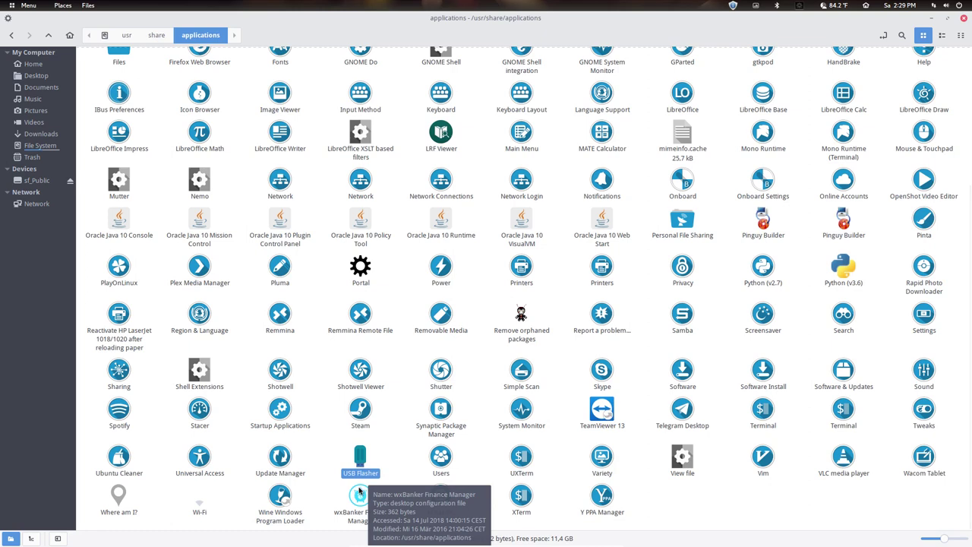
Bring up the USB Flasher launcher's context menu, then dismiss it without choosing anything.
right_click(361, 467)
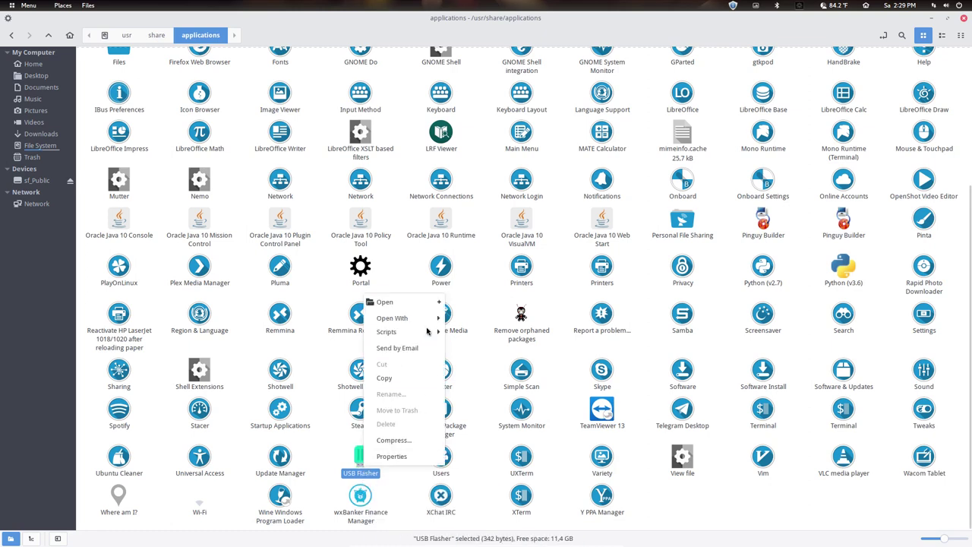
mouse_move(428, 324)
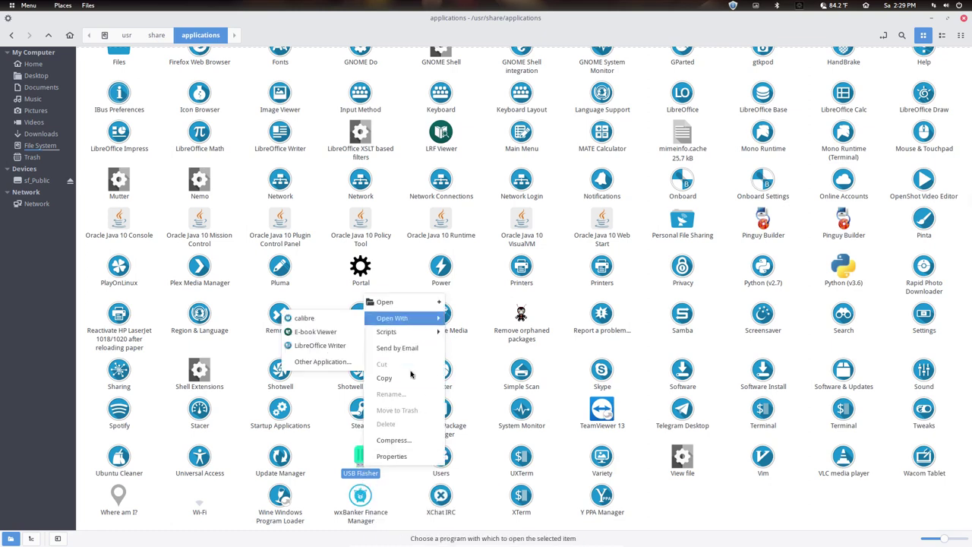
left_click(399, 484)
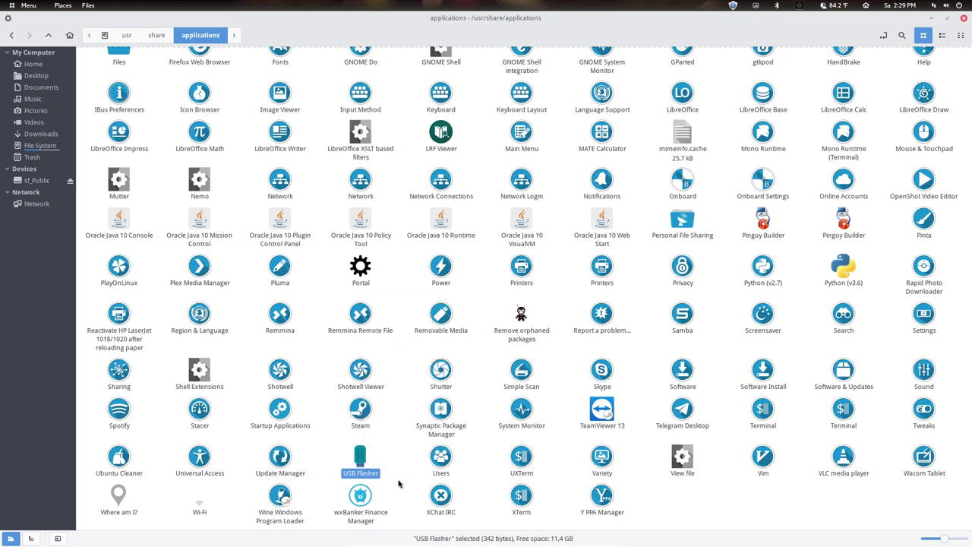
Open popsicle.desktop with Pluma through the Open With dialog.
right_click(362, 461)
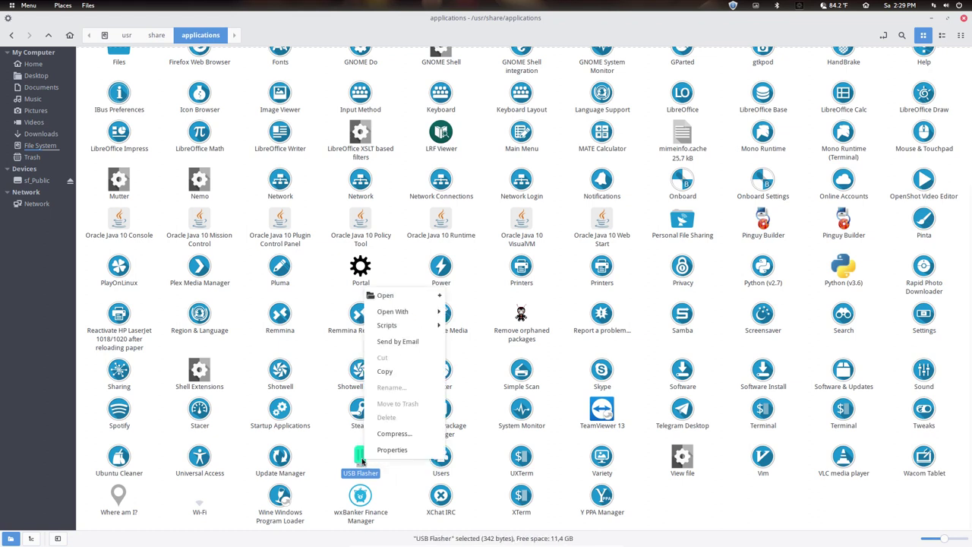
mouse_move(436, 326)
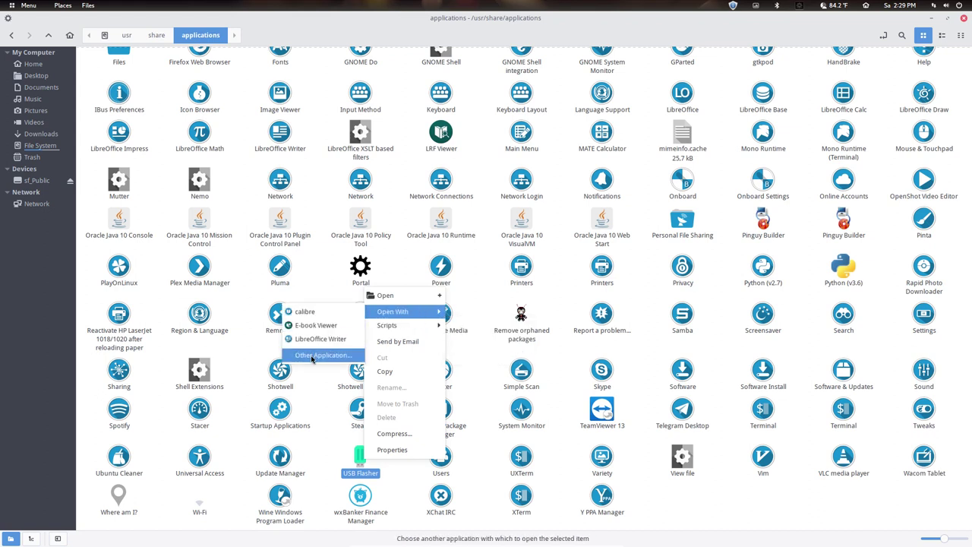
left_click(325, 357)
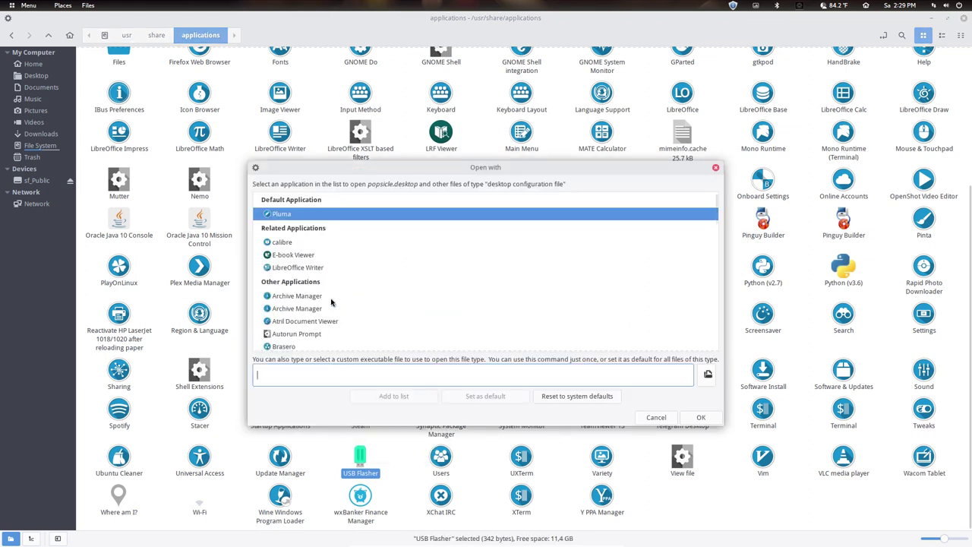
scroll(331, 302, "down", 5)
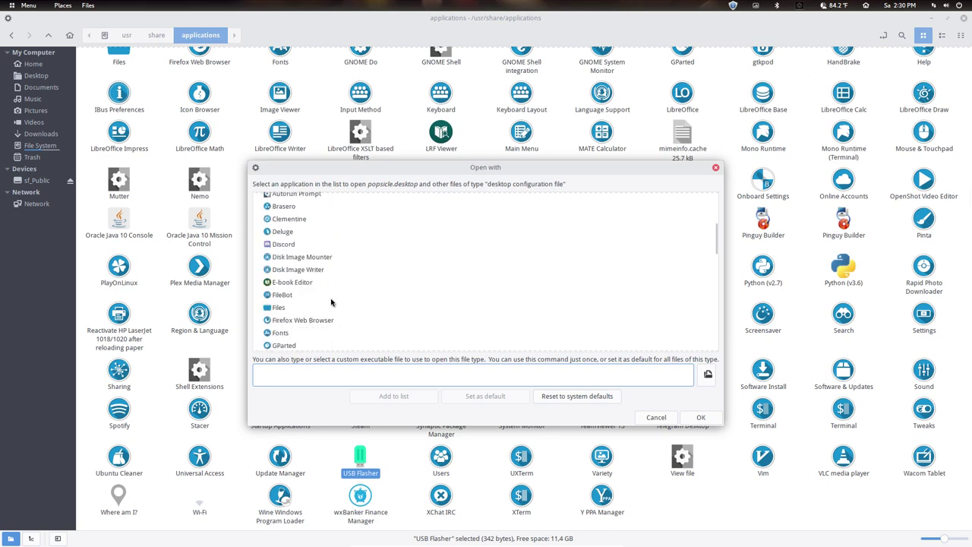
scroll(331, 302, "down", 5)
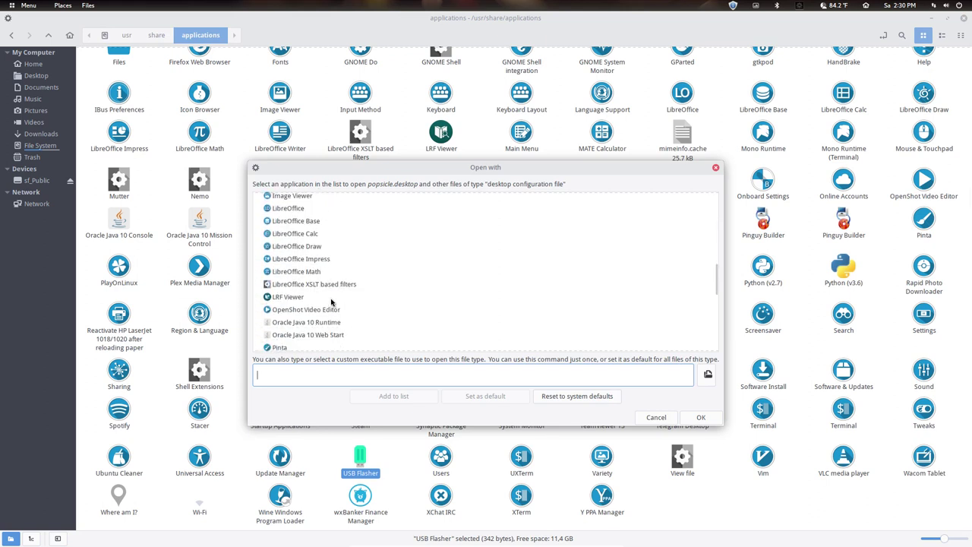
scroll(331, 303, "down", 3)
scroll(331, 302, "down", 3)
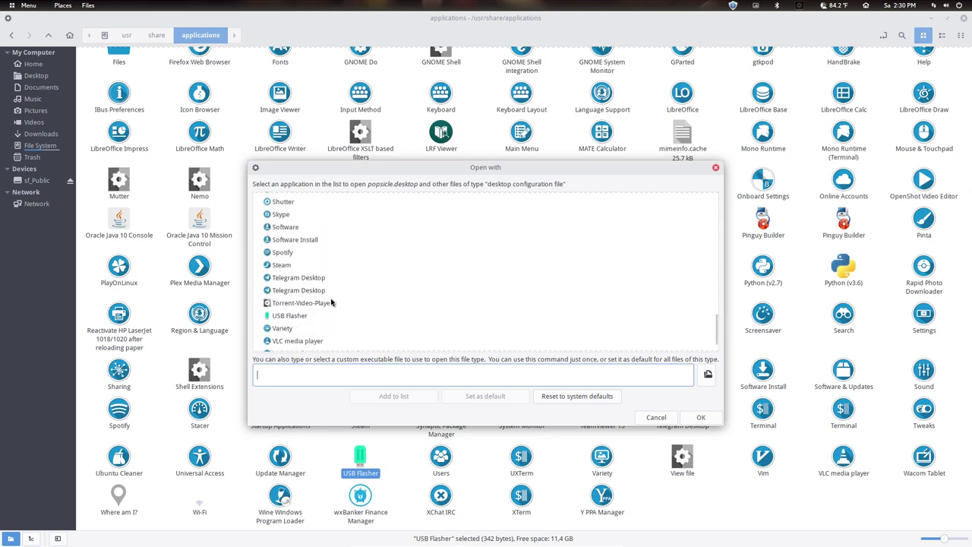
scroll(331, 302, "down", 1)
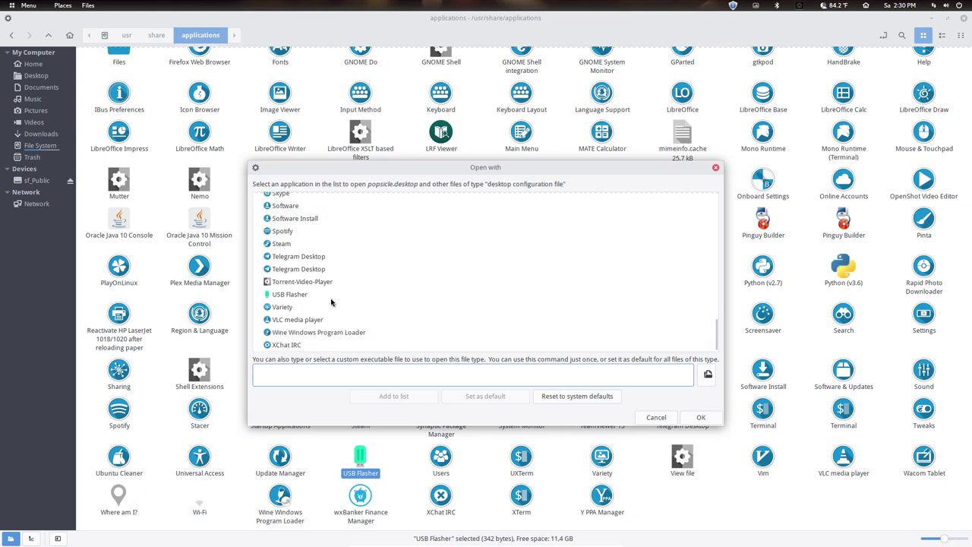
scroll(331, 302, "up", 2)
scroll(331, 302, "up", 1)
scroll(331, 303, "up", 10)
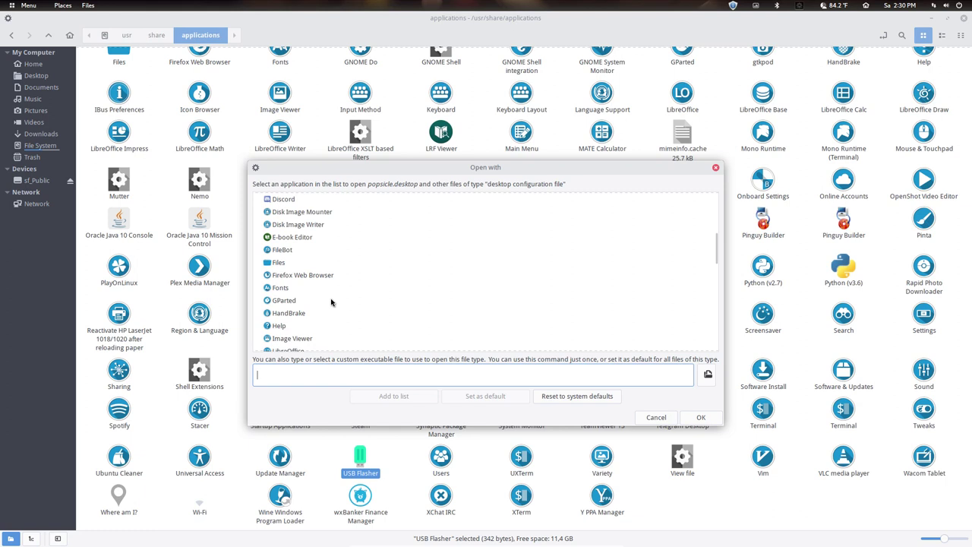
scroll(331, 302, "up", 3)
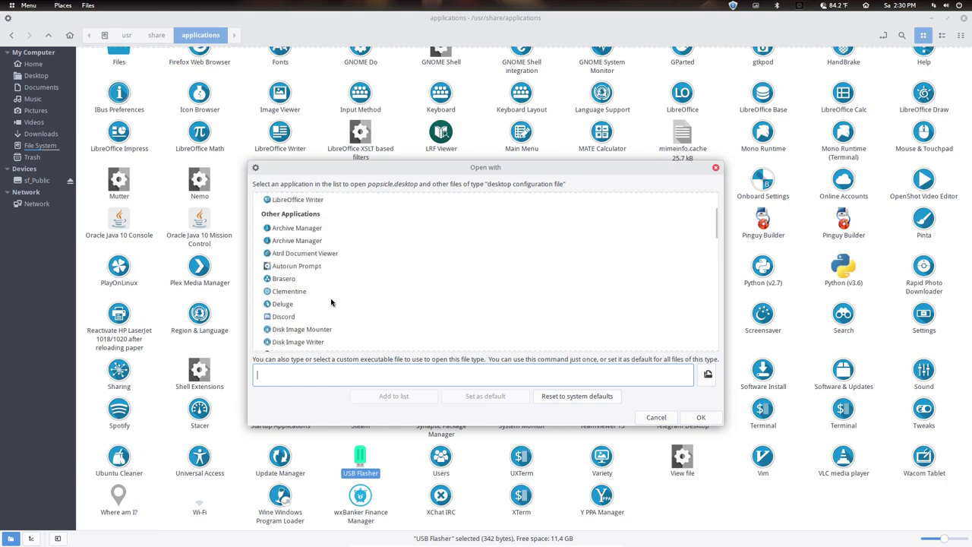
scroll(331, 303, "up", 3)
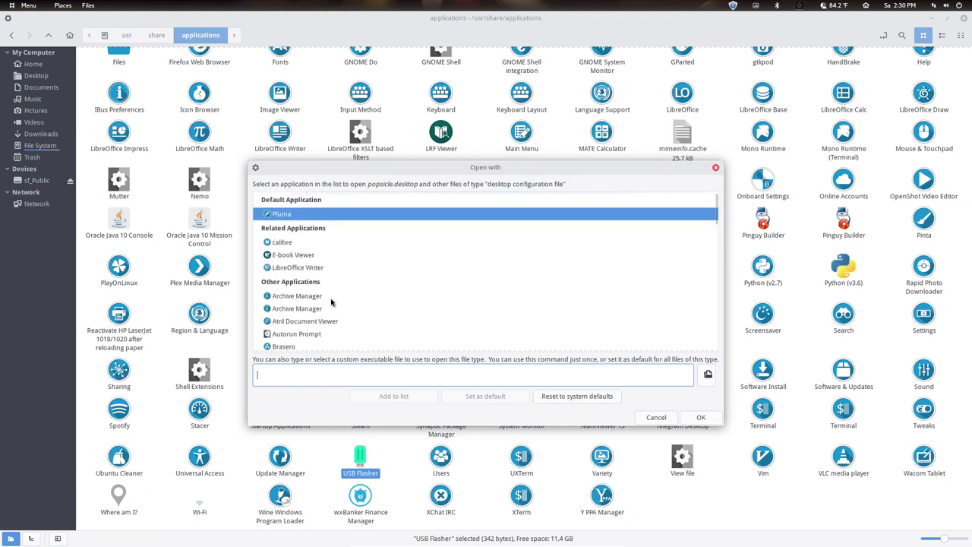
left_click(701, 418)
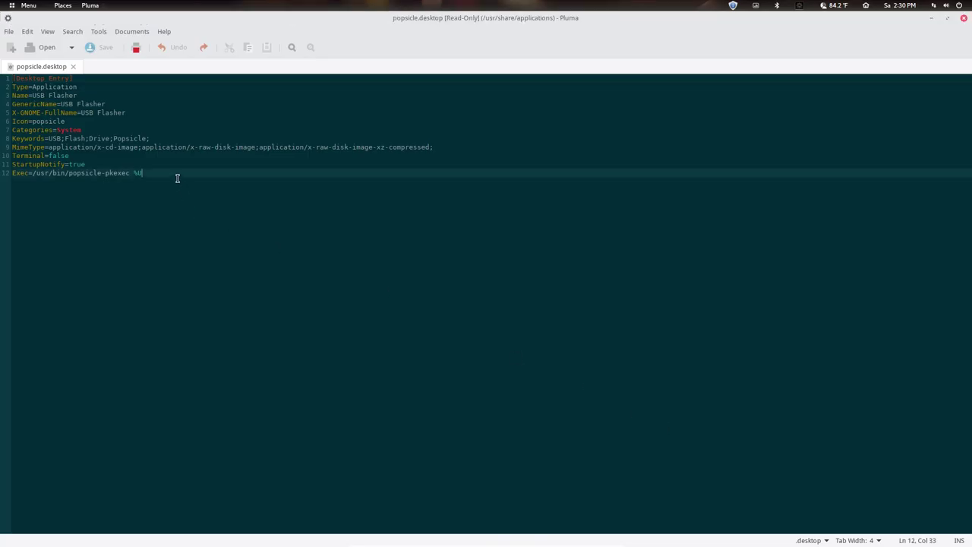
Put the caret on the GenericName line and browse Pluma's Tools menu.
left_click(141, 143)
left_click(119, 108)
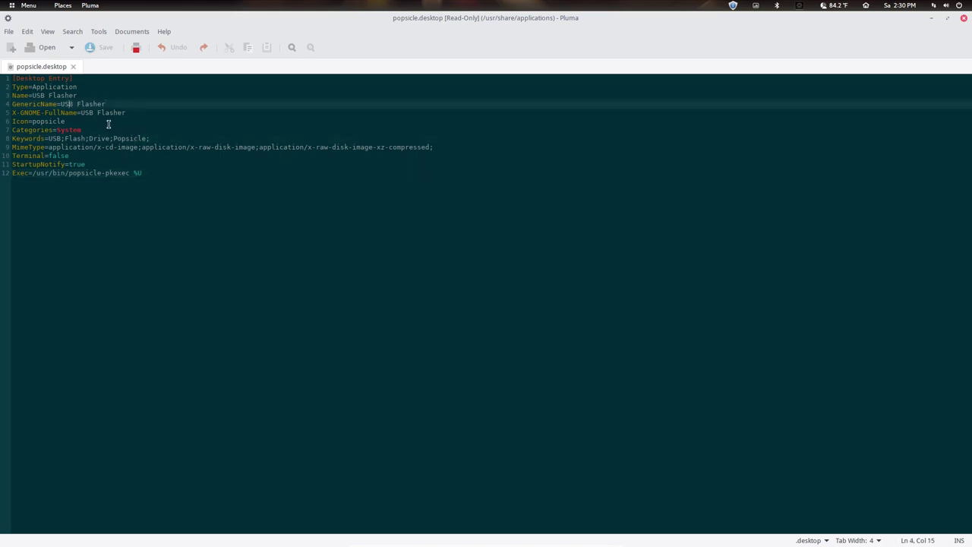
left_click(99, 32)
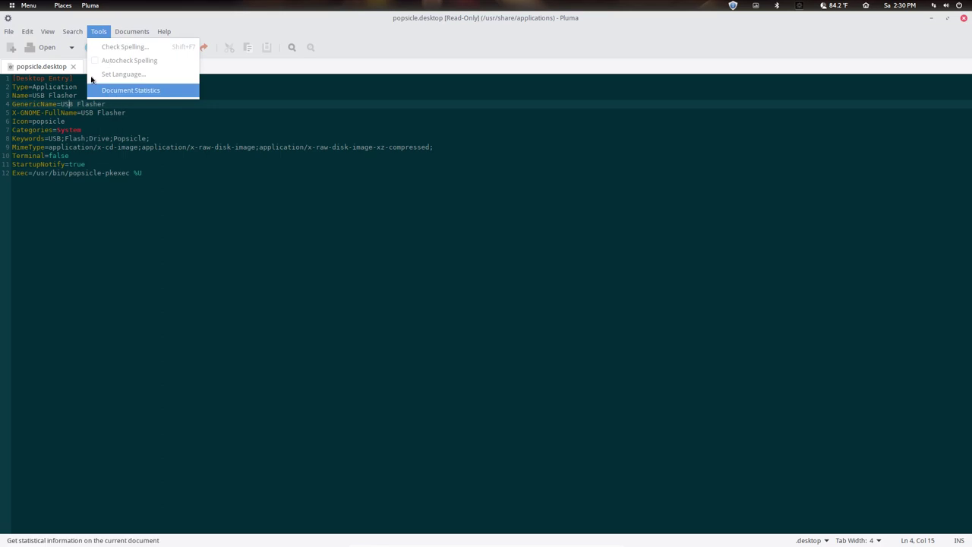
mouse_move(27, 34)
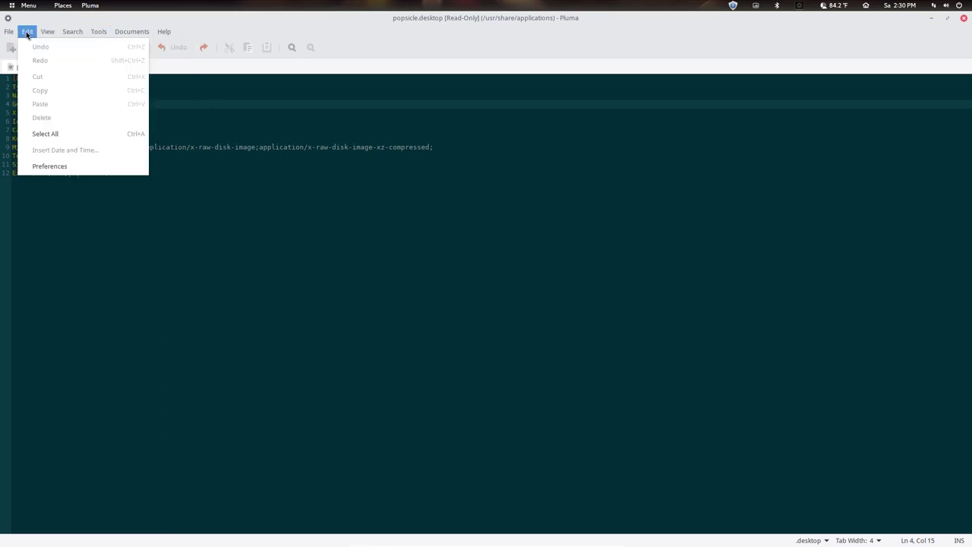
Review the Editor, Font & Colors and Plugins preferences, then select 'popsicle' after Icon=.
left_click(65, 169)
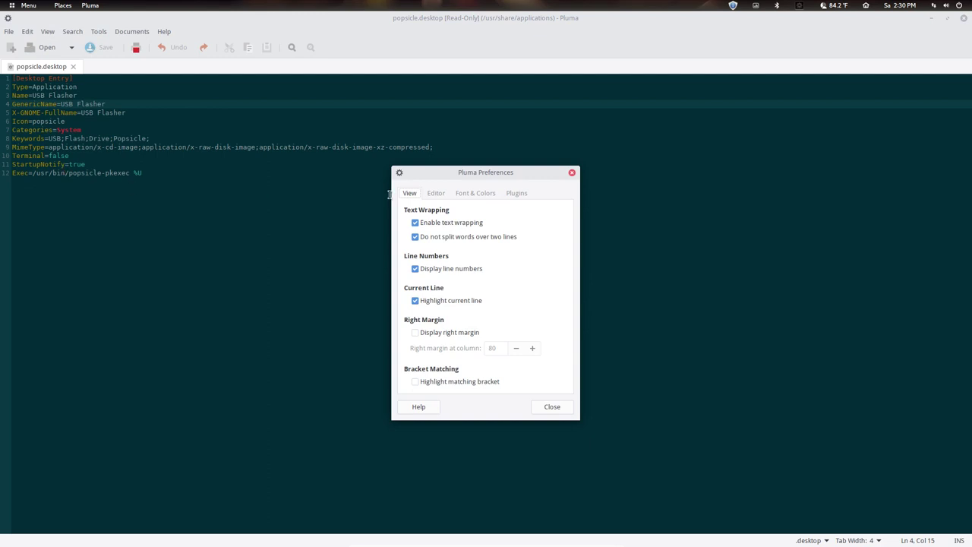
left_click(435, 196)
left_click(467, 199)
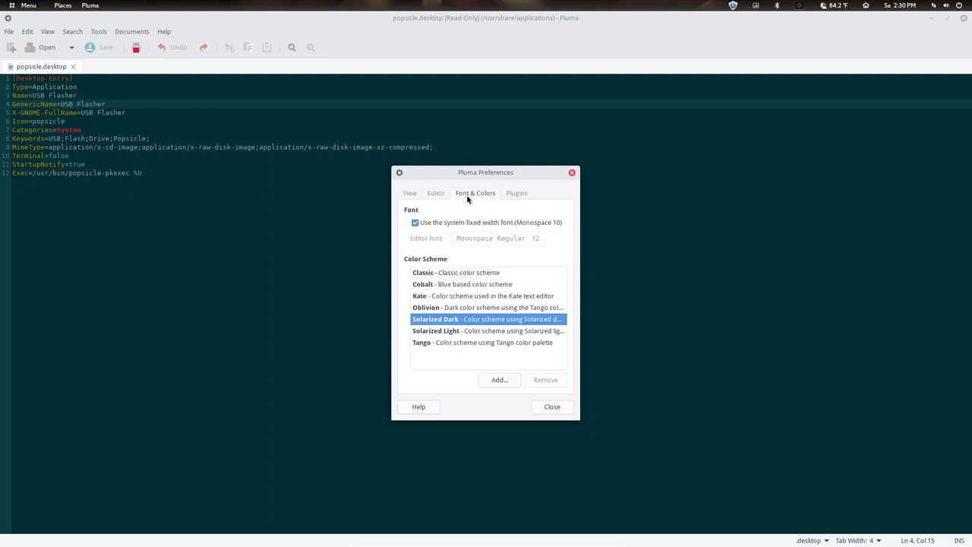
left_click(517, 196)
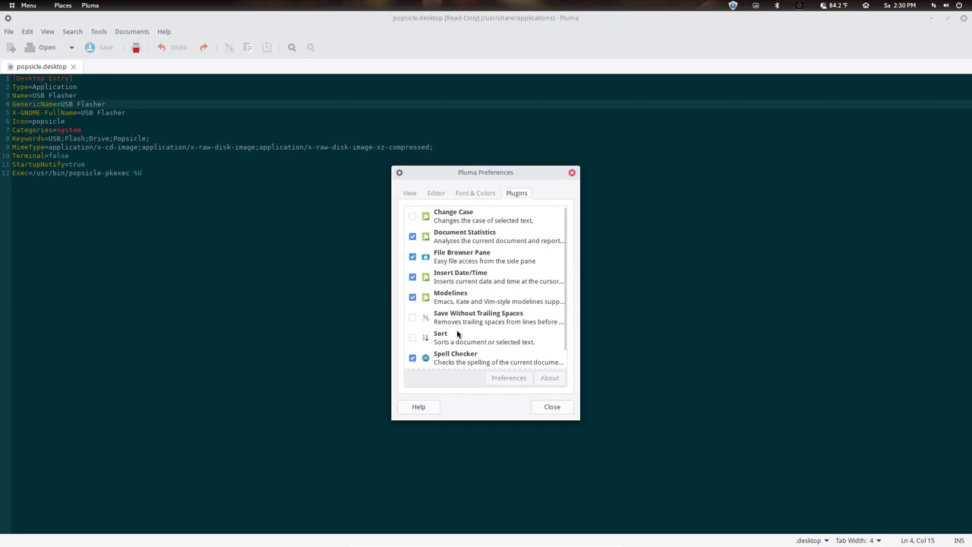
scroll(457, 334, "down", 1)
left_click(553, 411)
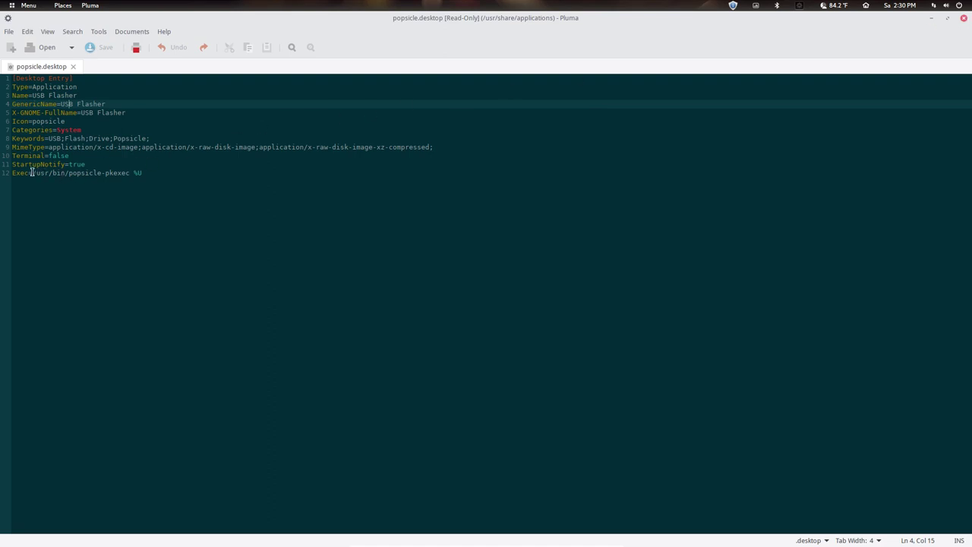
left_click_drag(31, 121, 66, 121)
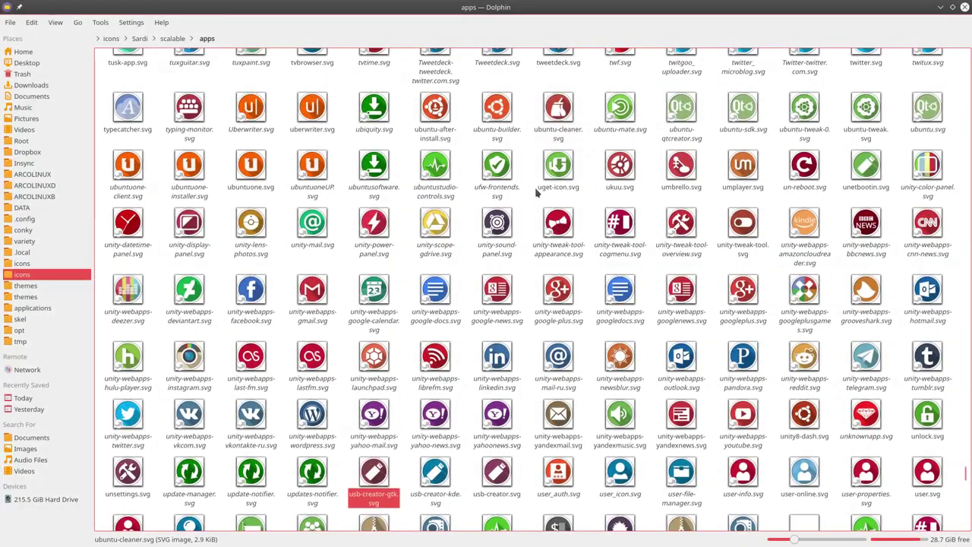
scroll(480, 412, "down", 5)
scroll(480, 412, "down", 2)
scroll(480, 410, "up", 5)
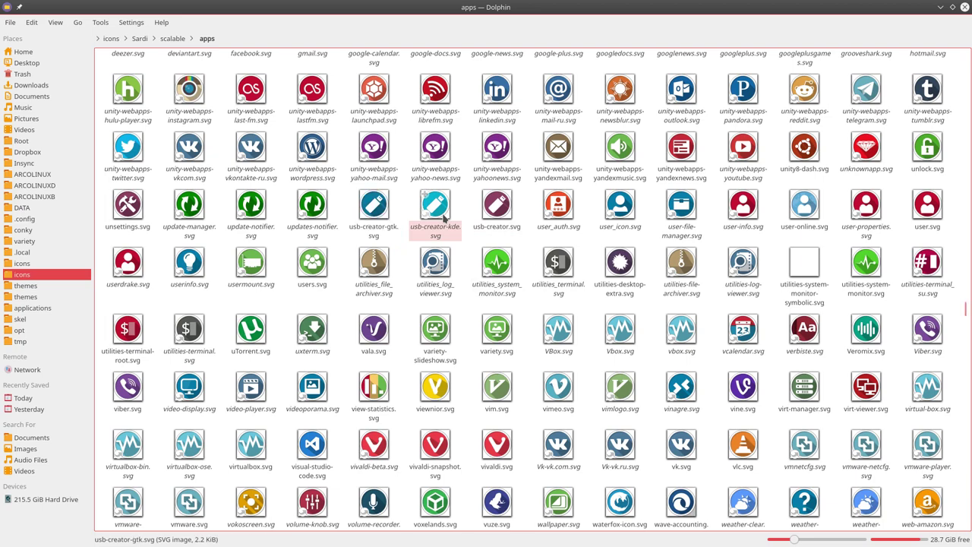
type("mintb")
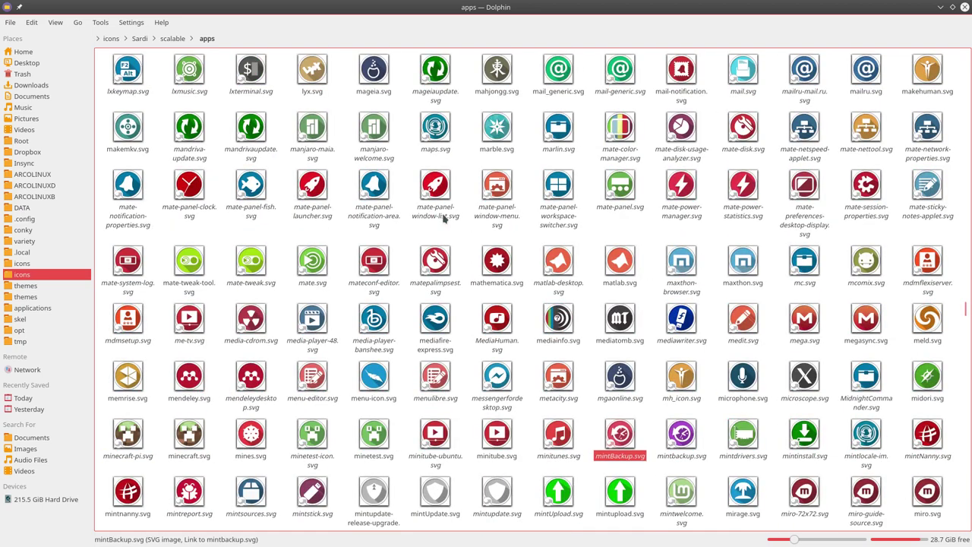
type("s")
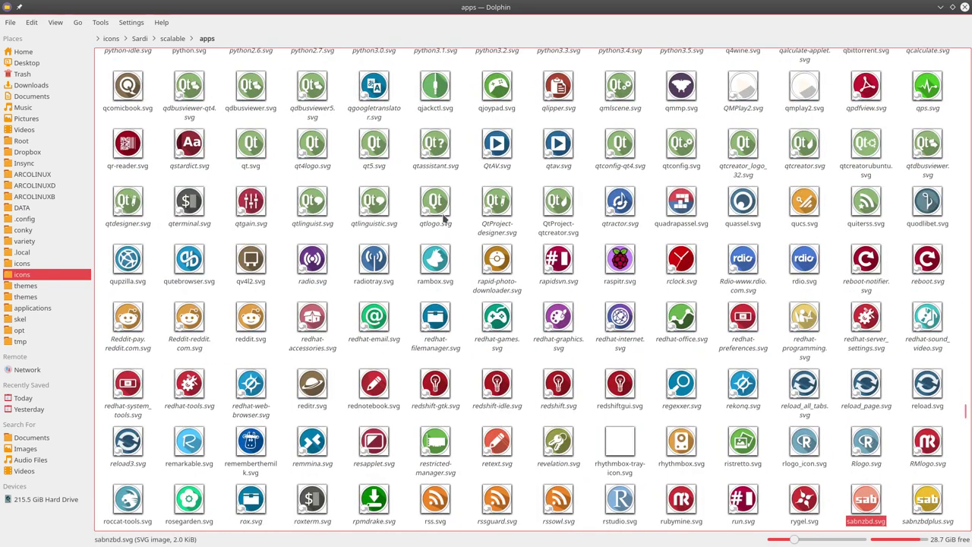
type("min")
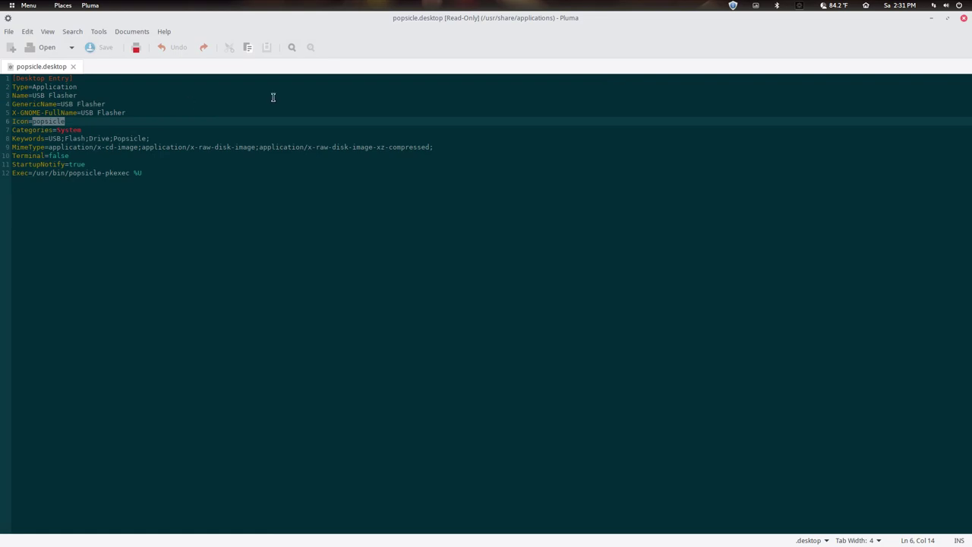
Close Pluma, deselect USB Flasher, and close the /usr/share/applications Nemo window.
left_click(964, 23)
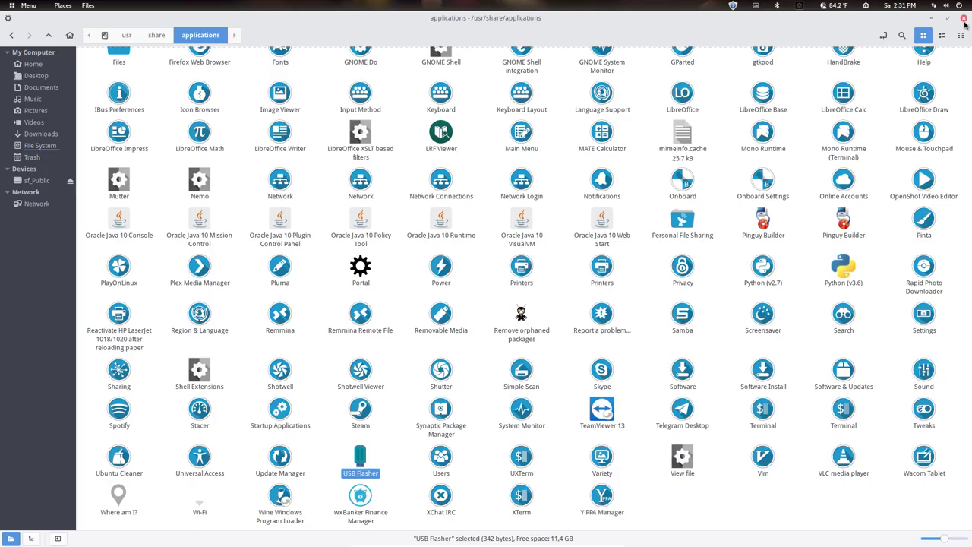
left_click(395, 478)
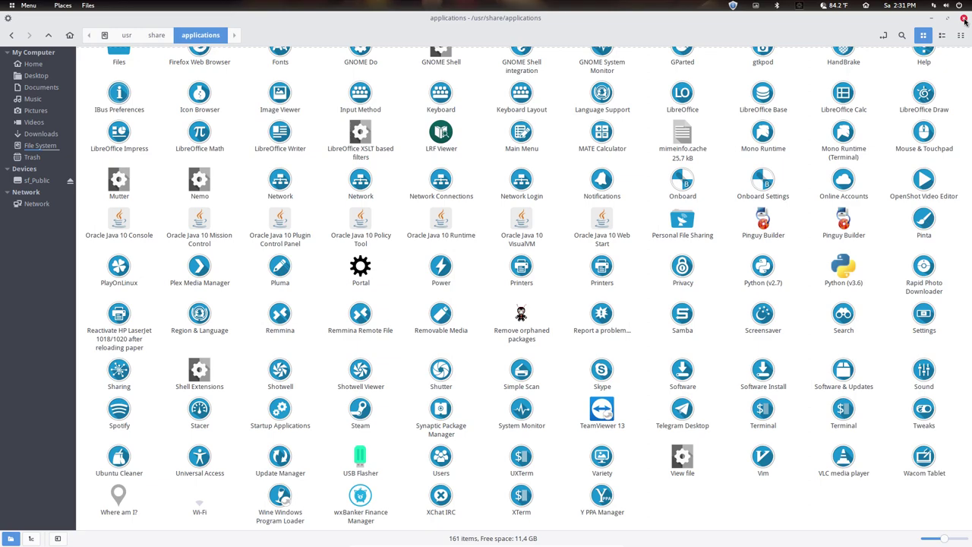
left_click(964, 21)
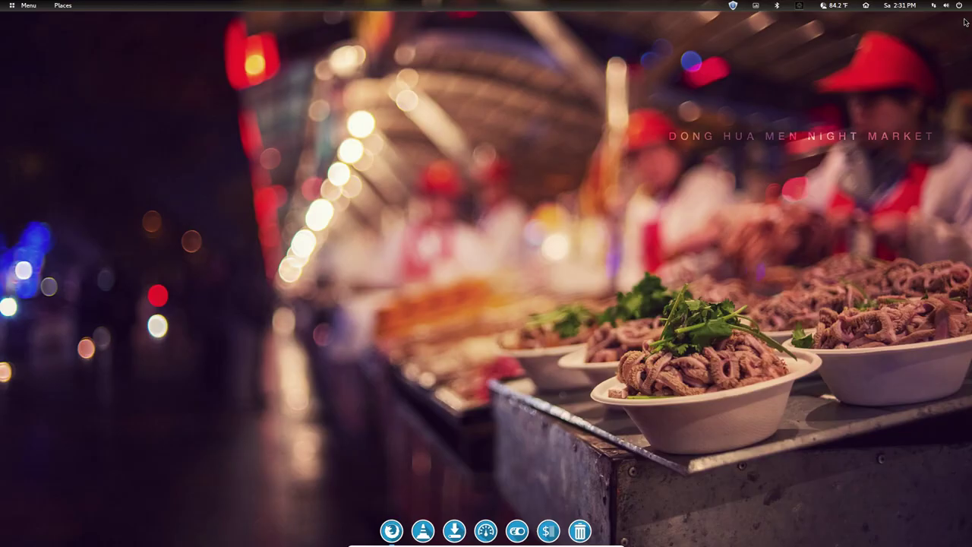
Launch GNOME Tweaks by searching 'twe' in the application menu.
left_click(28, 6)
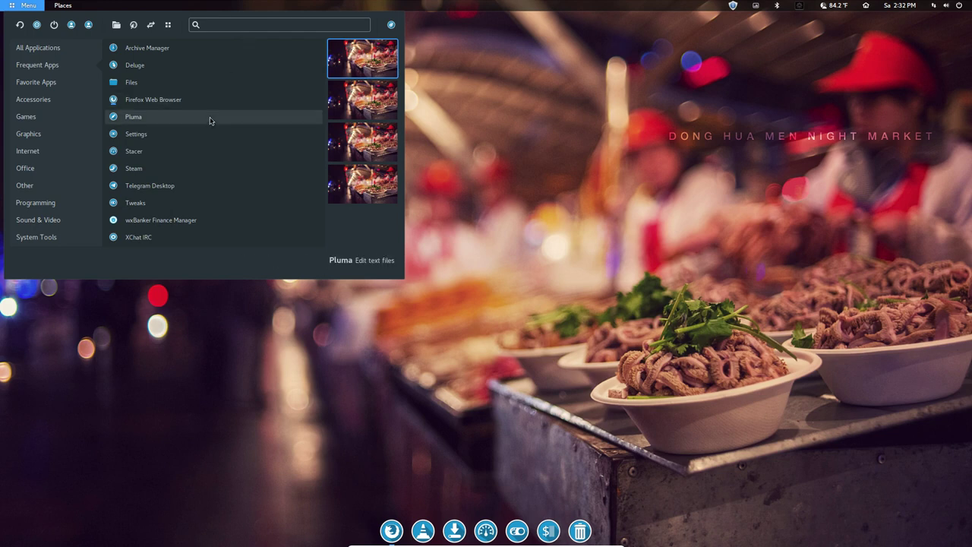
type("twe")
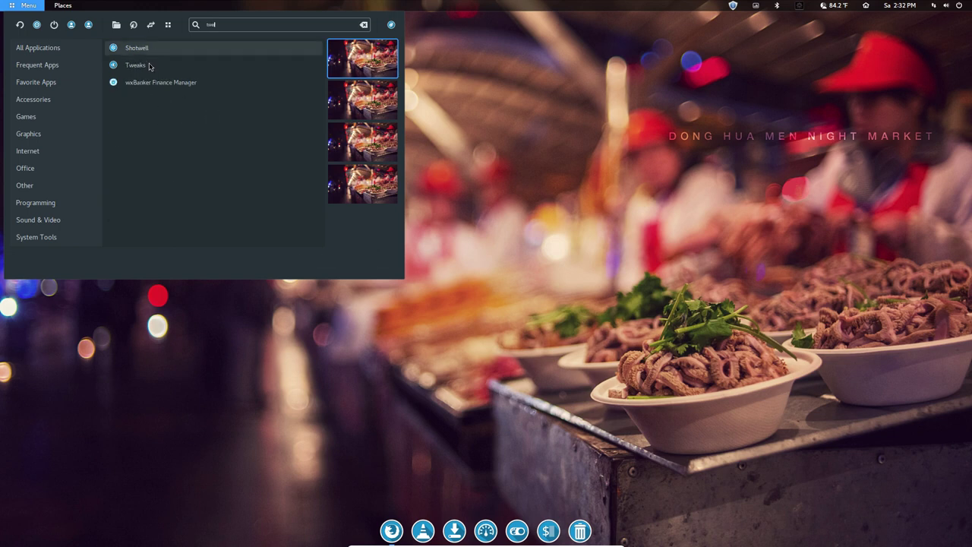
left_click(150, 67)
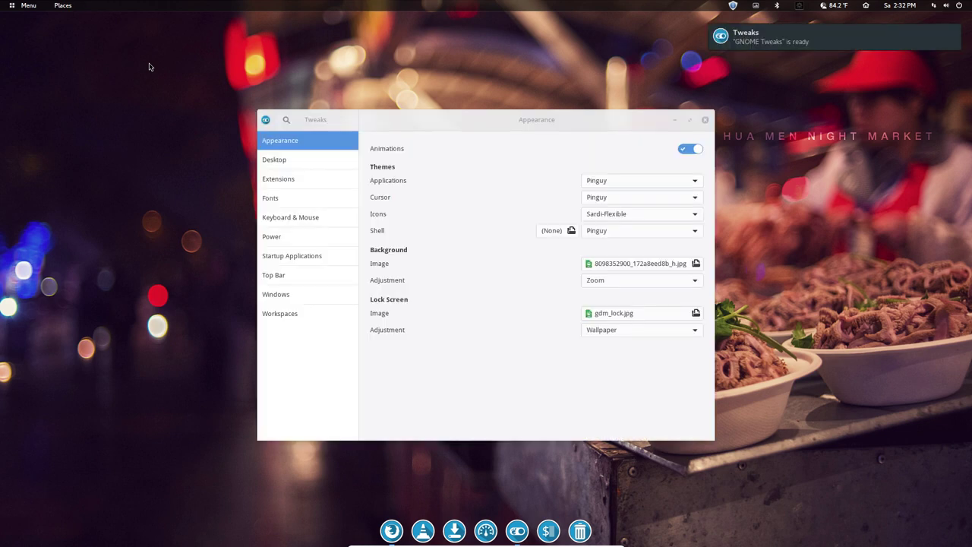
Set the Appearance icon theme to Surfn-Arc and close Tweaks.
left_click(609, 215)
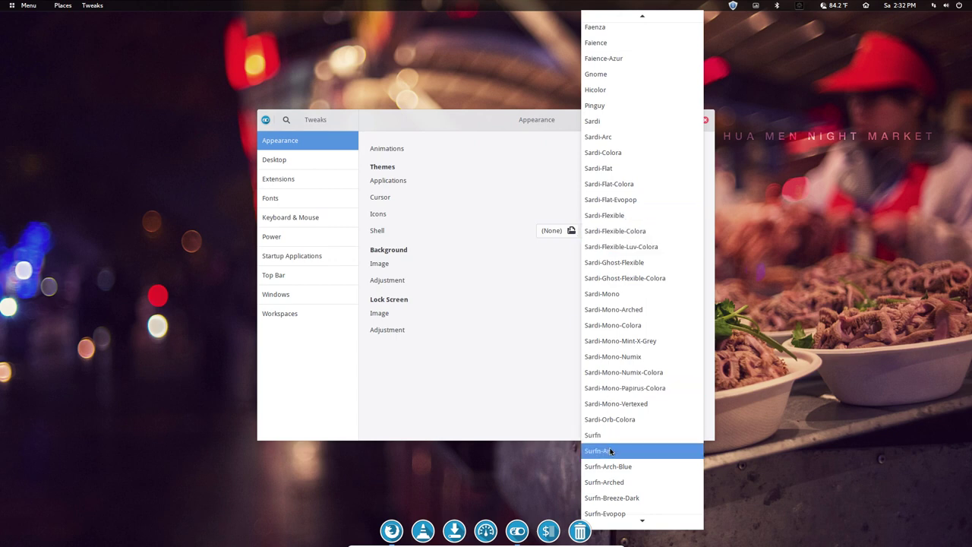
key("Escape")
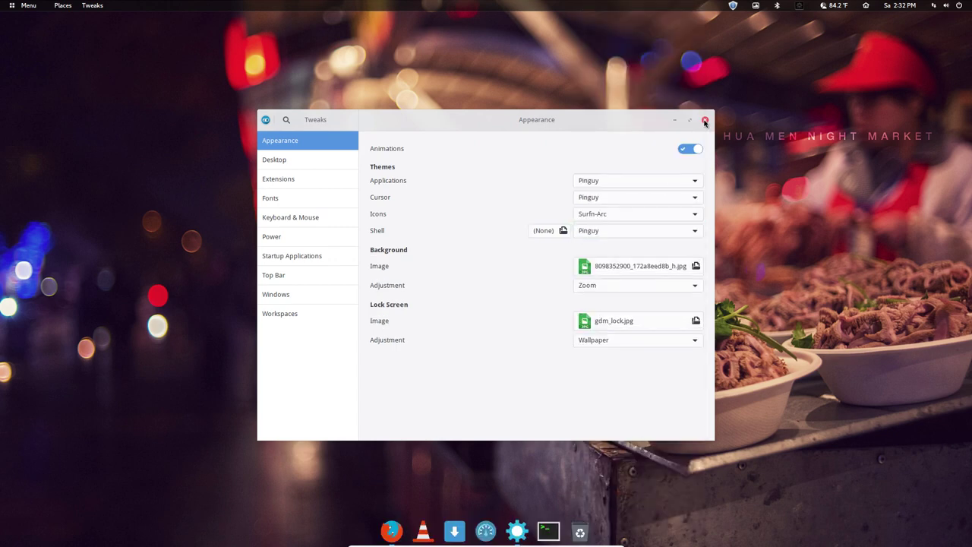
left_click(705, 121)
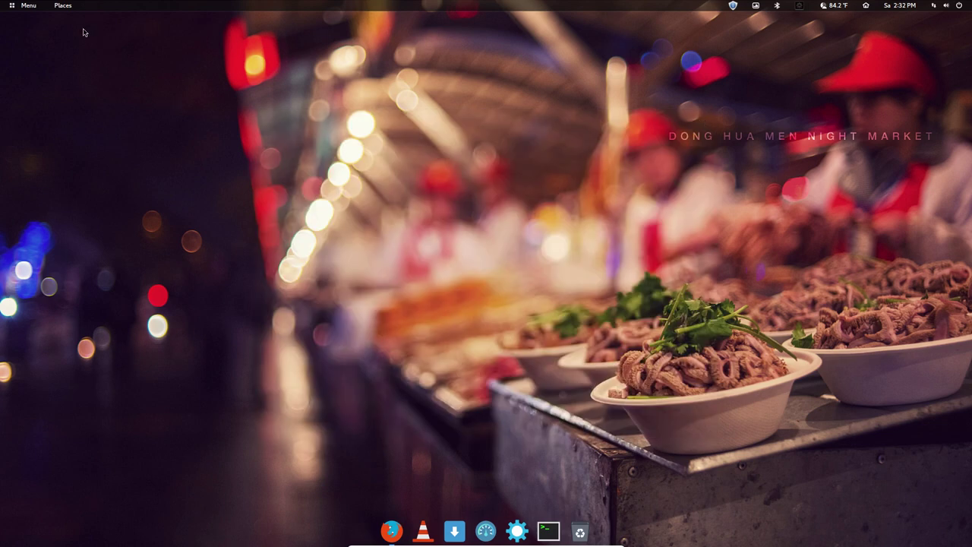
left_click(65, 9)
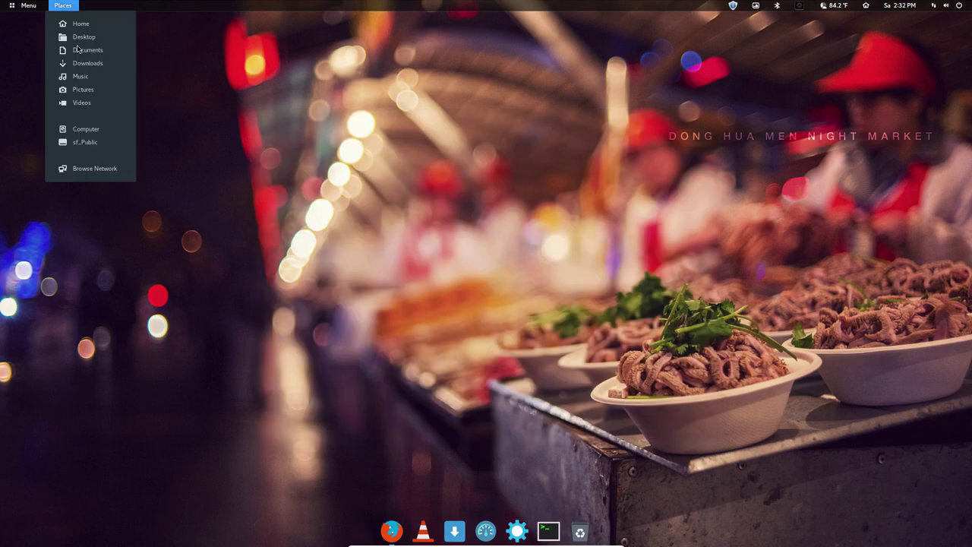